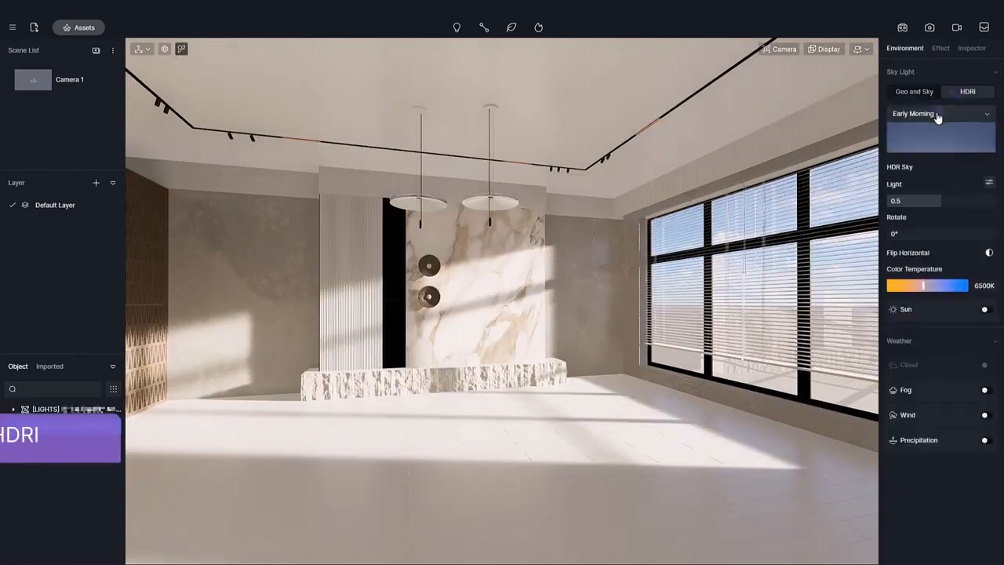
# - Load the custom cannon_8k HDRI as the sky light and turn off Auto Exposure
pyautogui.click(937, 115)
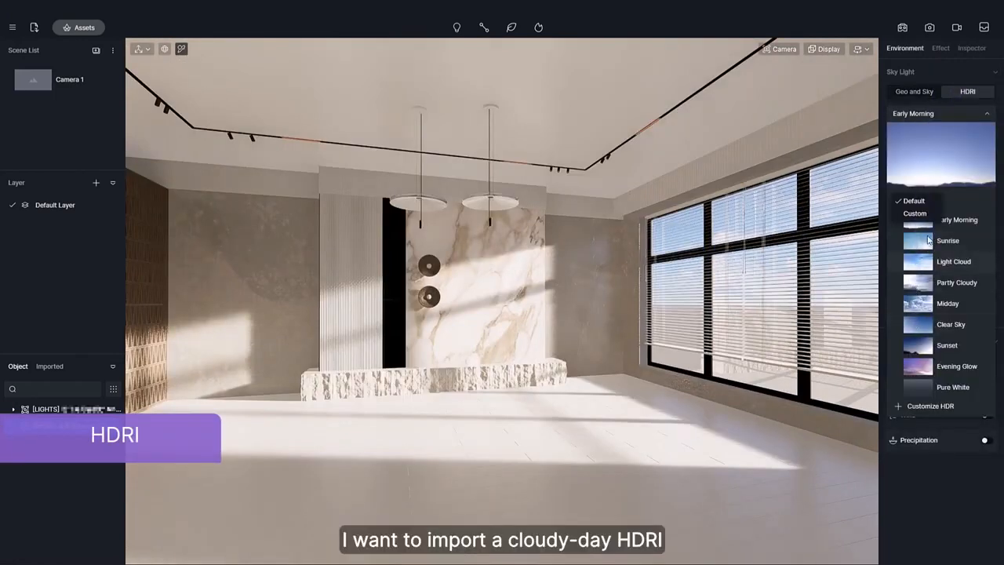
pyautogui.click(915, 214)
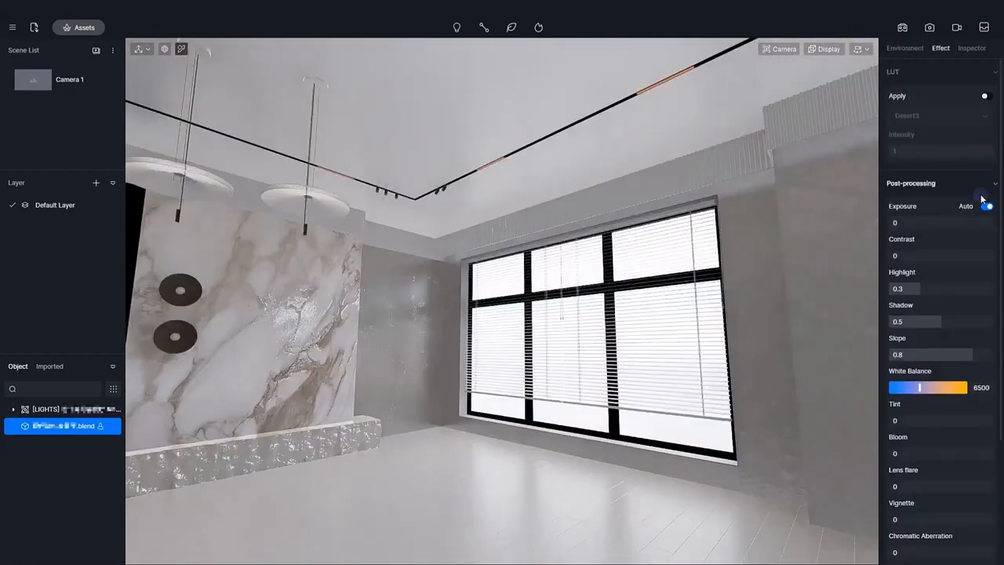
pyautogui.click(985, 207)
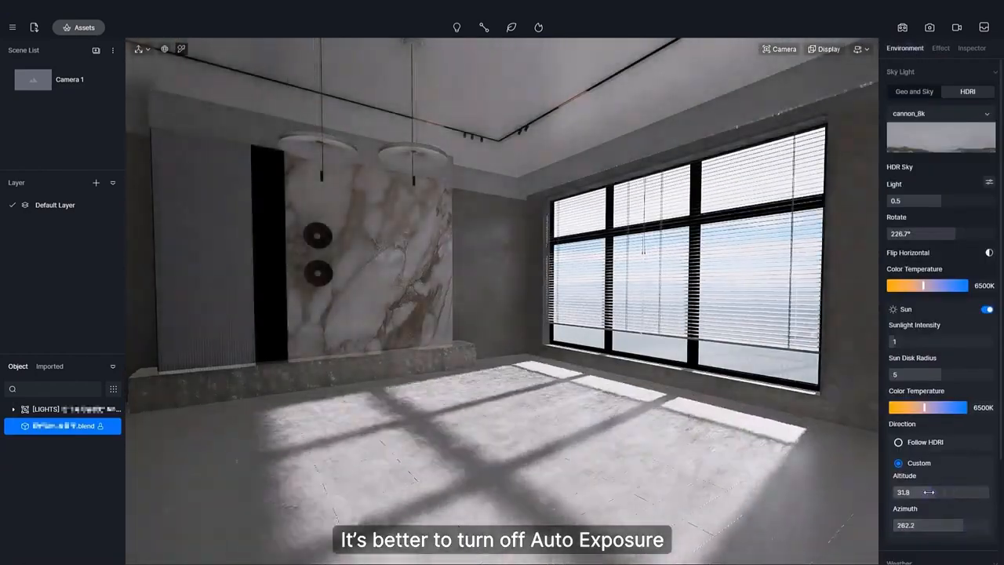
# - Set the sun's altitude to 47.4, azimuth to 283.7, color temperature to 5400K and sun disk radius to 2.2
pyautogui.moveTo(967, 528); pyautogui.dragTo(965, 519)
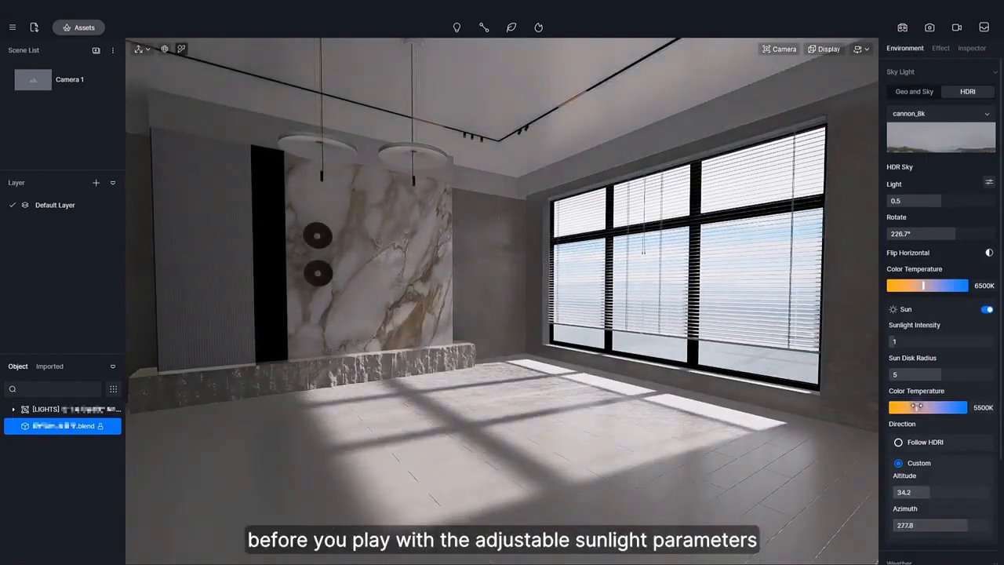
pyautogui.moveTo(918, 406); pyautogui.dragTo(915, 406)
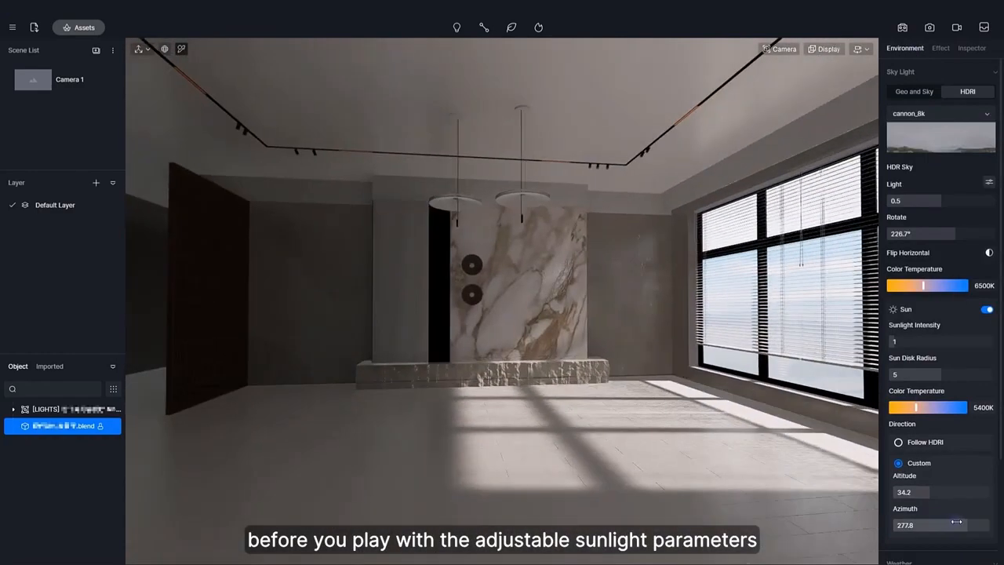
pyautogui.moveTo(930, 492); pyautogui.dragTo(949, 476)
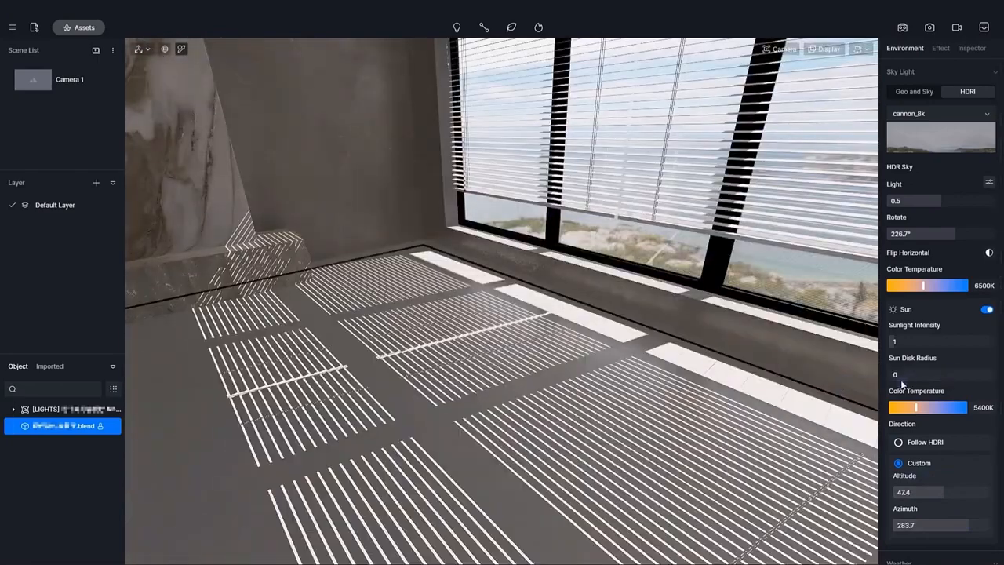
pyautogui.moveTo(903, 375); pyautogui.dragTo(911, 375)
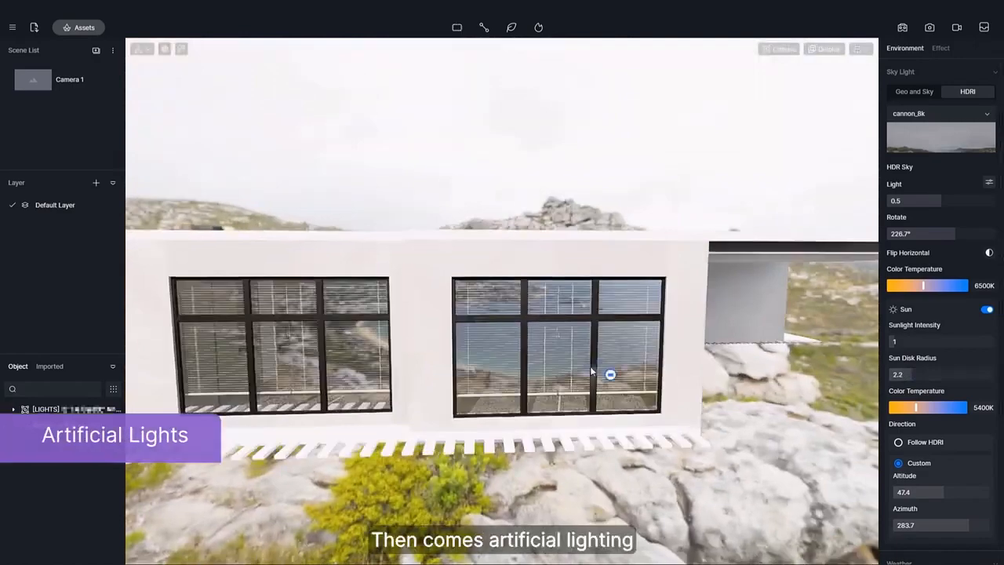
# - Place a rectangular area light outside the windows, move it away from the facade, and scale it to about 7001 by 2266
pyautogui.click(592, 371)
pyautogui.moveTo(587, 363); pyautogui.dragTo(657, 437)
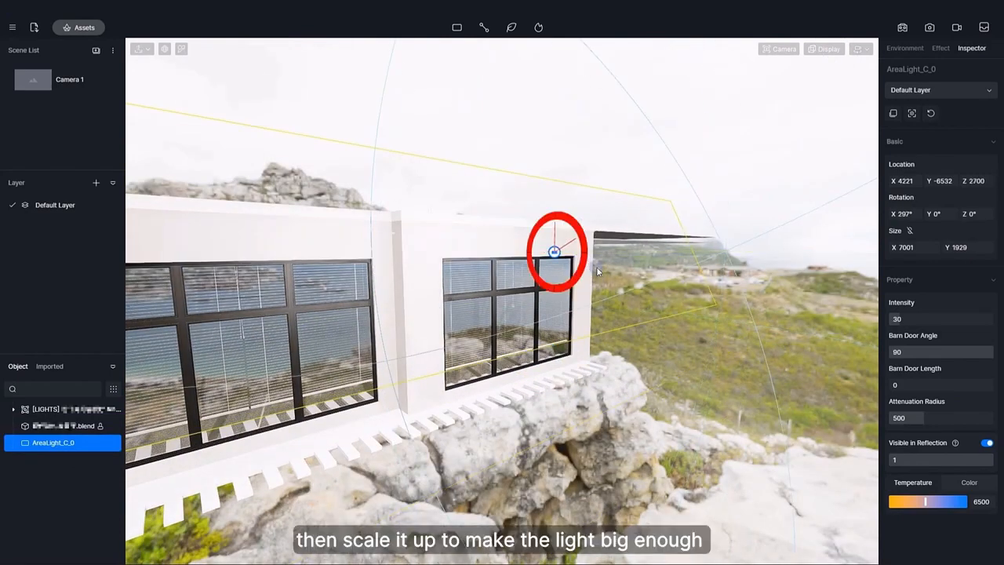
pyautogui.moveTo(620, 256); pyautogui.dragTo(643, 314)
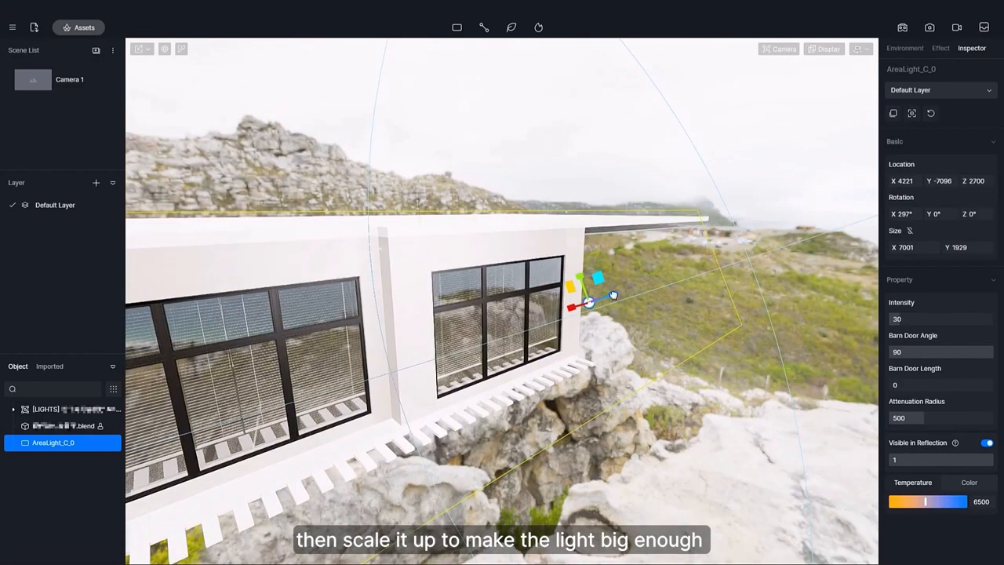
pyautogui.moveTo(576, 268); pyautogui.dragTo(573, 256)
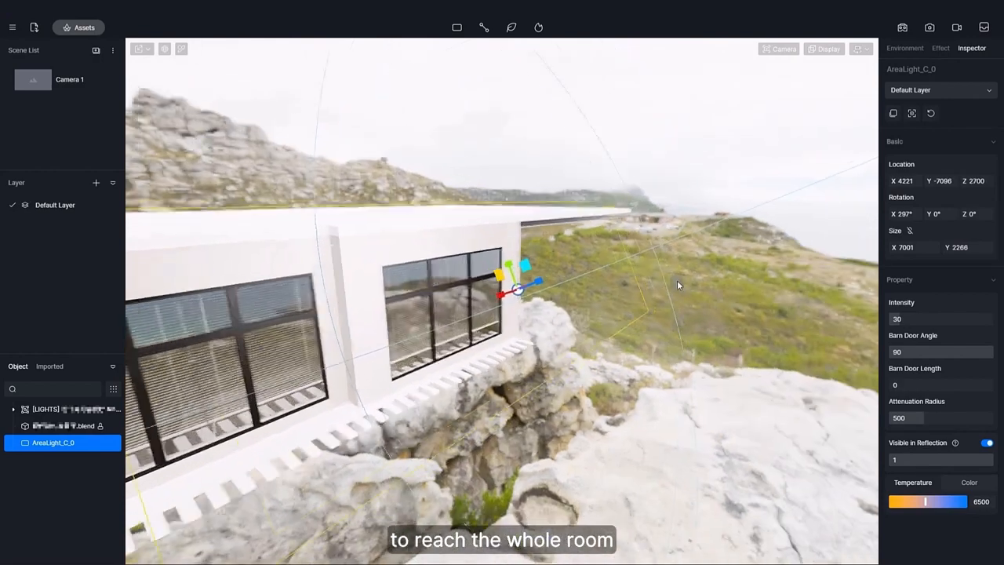
pyautogui.press('space')
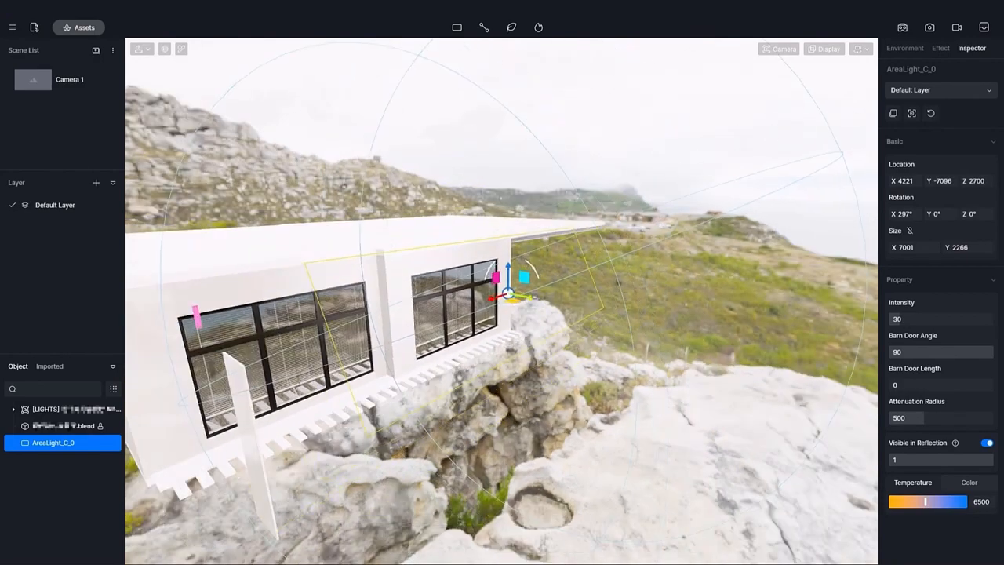
# - Set the large exterior area light's attenuation radius to 8000000 and its intensity to 33
pyautogui.click(927, 411)
pyautogui.write('8000000')
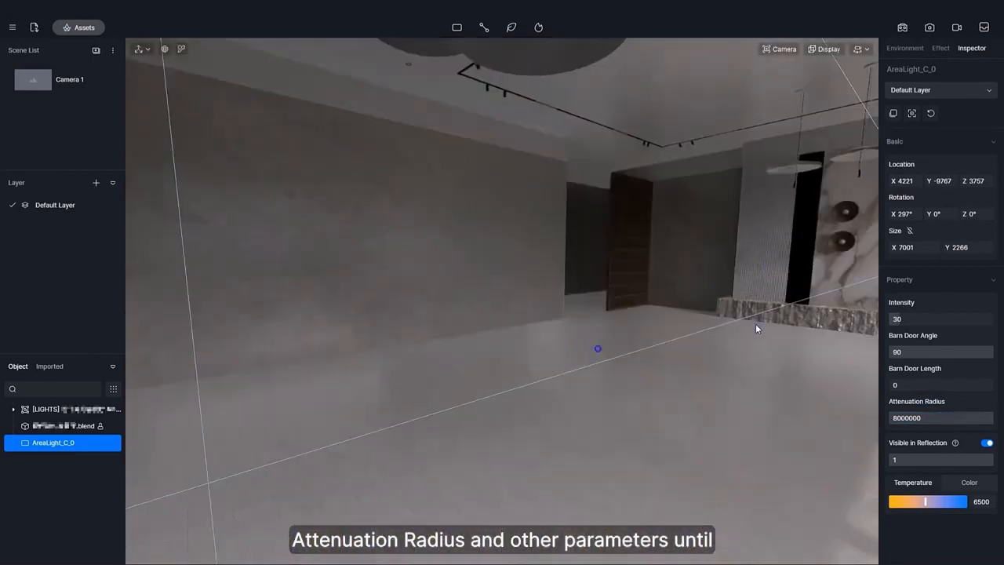
pyautogui.moveTo(756, 323); pyautogui.dragTo(866, 439, button='right')
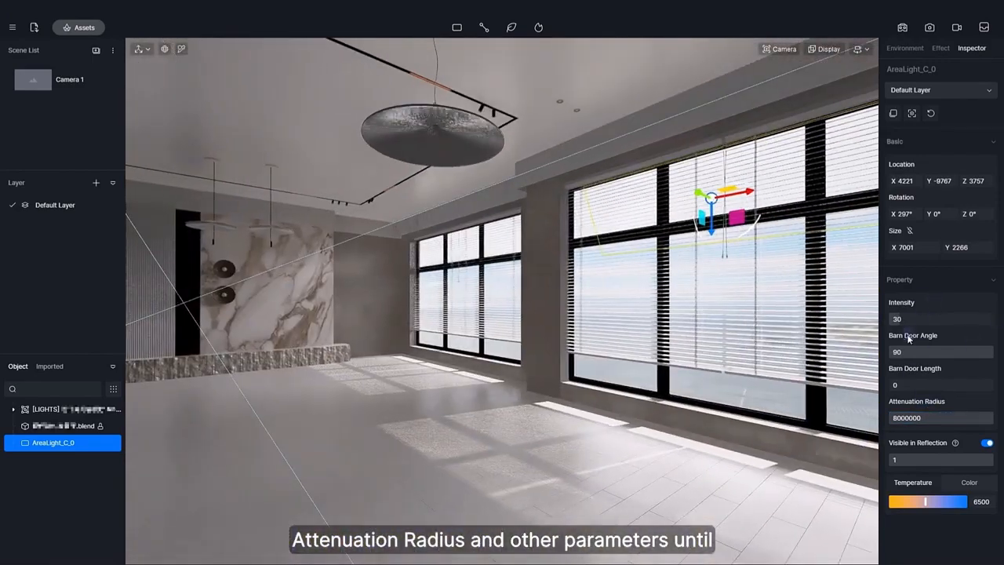
pyautogui.moveTo(904, 317)
pyautogui.mouseDown()
pyautogui.moveTo(933, 318)
pyautogui.moveTo(890, 320)
pyautogui.moveTo(908, 318)
pyautogui.moveTo(901, 313)
pyautogui.mouseUp()
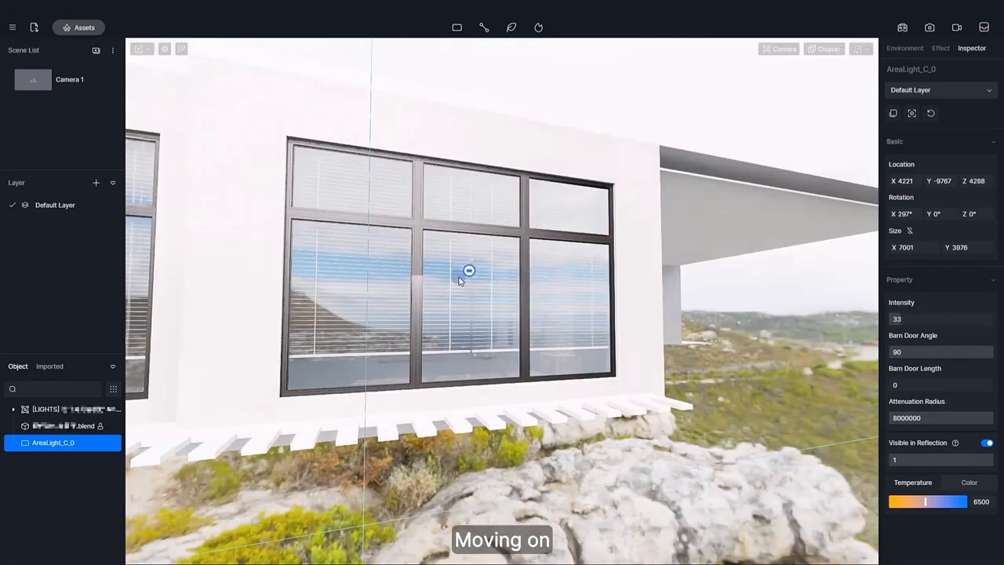
# - Add a second rectangular light at the living-room window, rotate it 270° about X, and widen it to about 2524
pyautogui.click(494, 287)
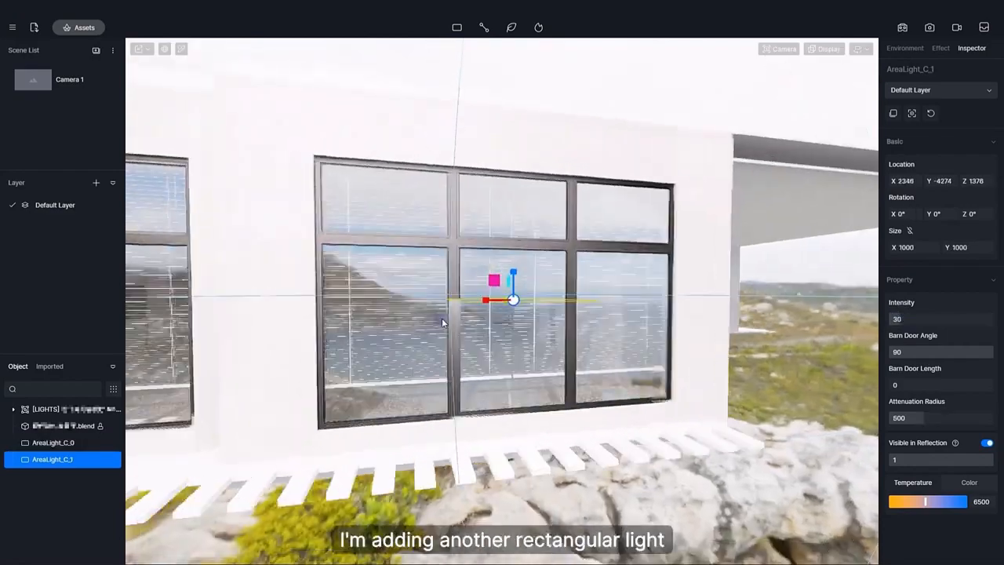
pyautogui.moveTo(493, 287); pyautogui.dragTo(509, 319, button='right')
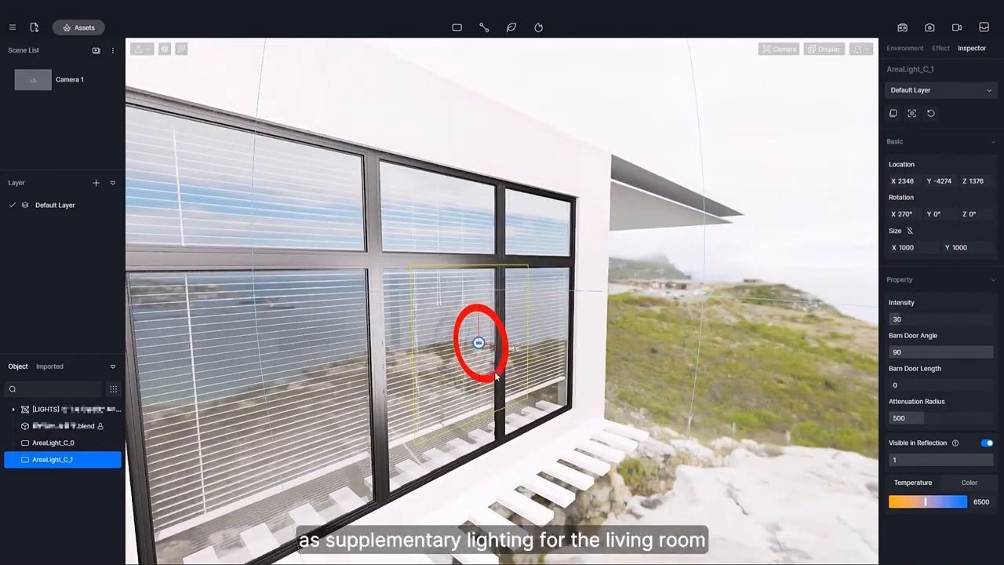
pyautogui.moveTo(478, 316); pyautogui.dragTo(480, 284)
pyautogui.moveTo(479, 285); pyautogui.dragTo(528, 330, button='right')
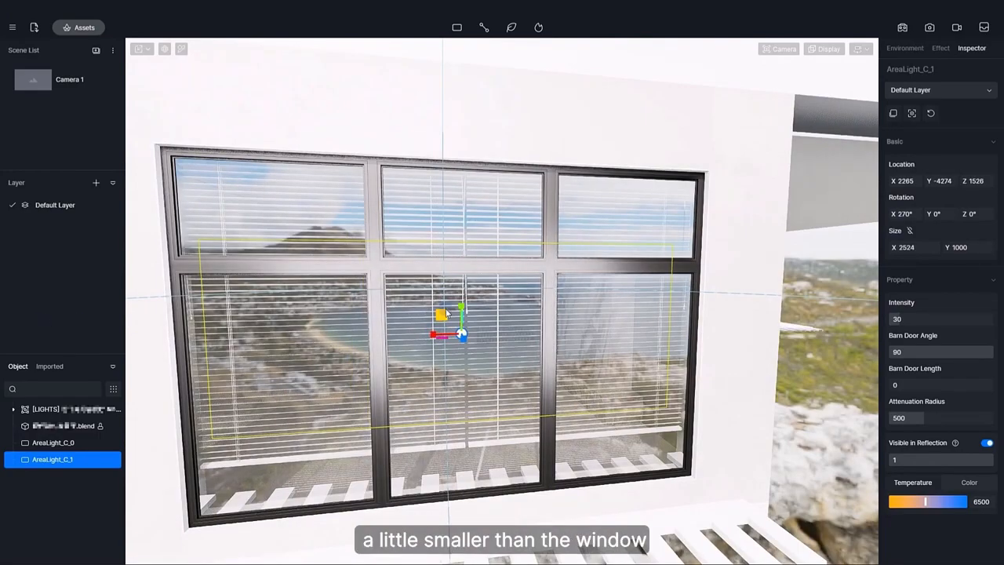
pyautogui.press('w')
pyautogui.moveTo(466, 202); pyautogui.dragTo(560, 209, button='right')
pyautogui.press('i')
pyautogui.click(394, 204)
pyautogui.moveTo(395, 204); pyautogui.dragTo(659, 363, button='right')
pyautogui.press('s')
pyautogui.press('Escape')
pyautogui.click(740, 269)
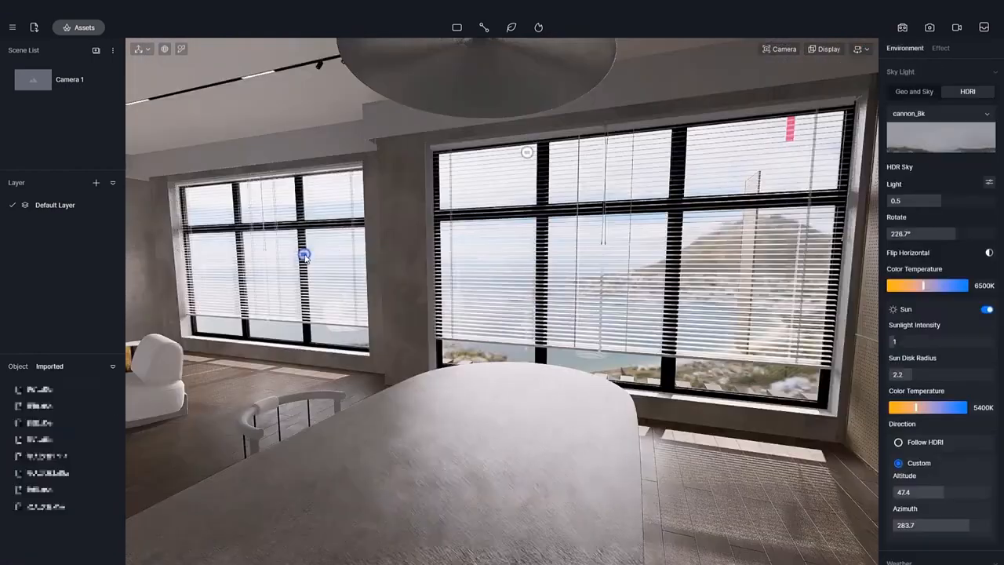
# - Move the window-sized area light across to the dining-area window, at about X 6918 and Z 1451
pyautogui.click(294, 270)
pyautogui.moveTo(314, 267); pyautogui.dragTo(694, 282)
pyautogui.moveTo(563, 311); pyautogui.dragTo(540, 279, button='right')
pyautogui.press('w')
pyautogui.press('s')
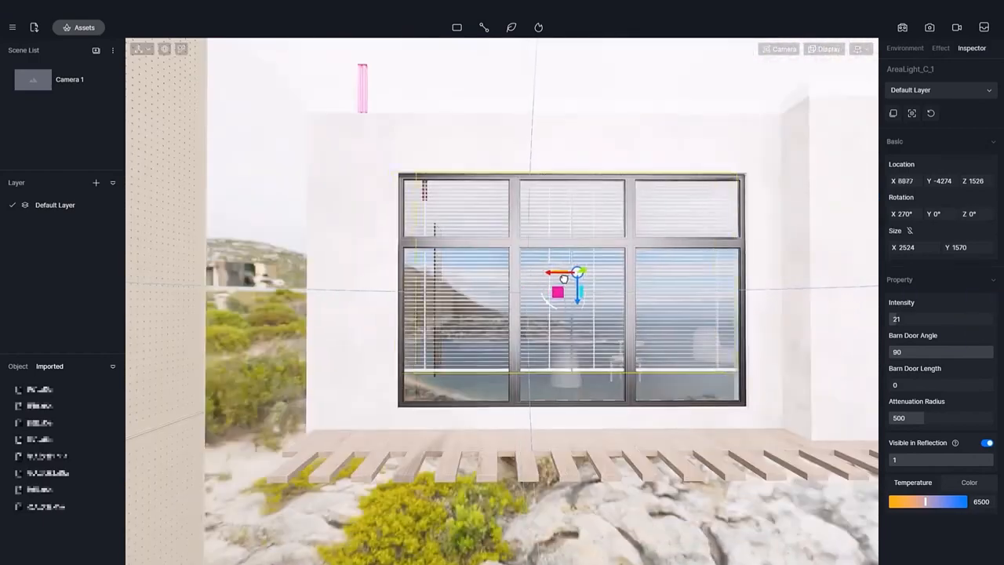
pyautogui.moveTo(563, 279); pyautogui.dragTo(558, 288)
# - Position the dining-area window light in depth at about Y -3972 and adjust its intensity
pyautogui.moveTo(702, 269); pyautogui.dragTo(811, 268, button='right')
pyautogui.press('a')
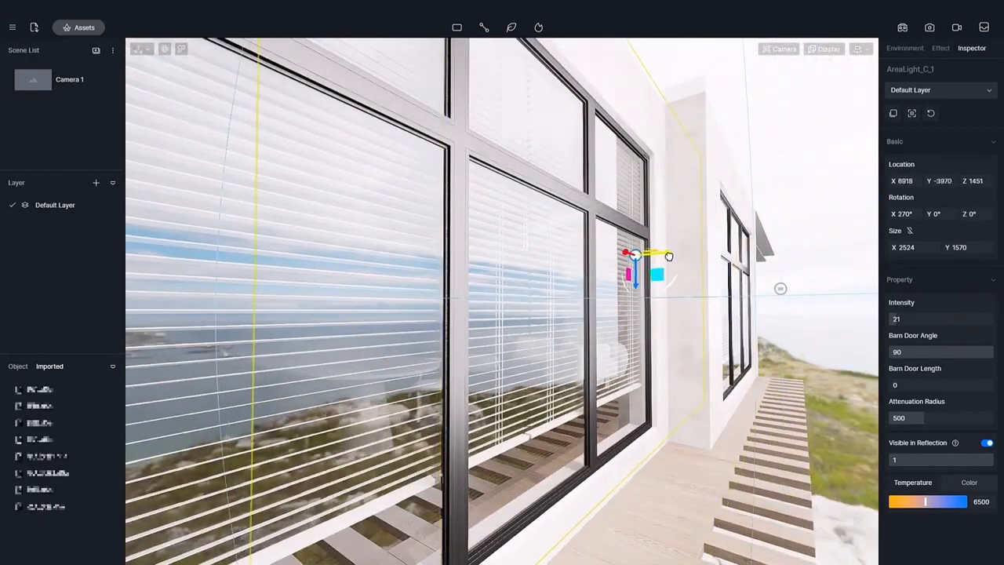
pyautogui.press('w')
pyautogui.moveTo(390, 196); pyautogui.dragTo(903, 320, button='right')
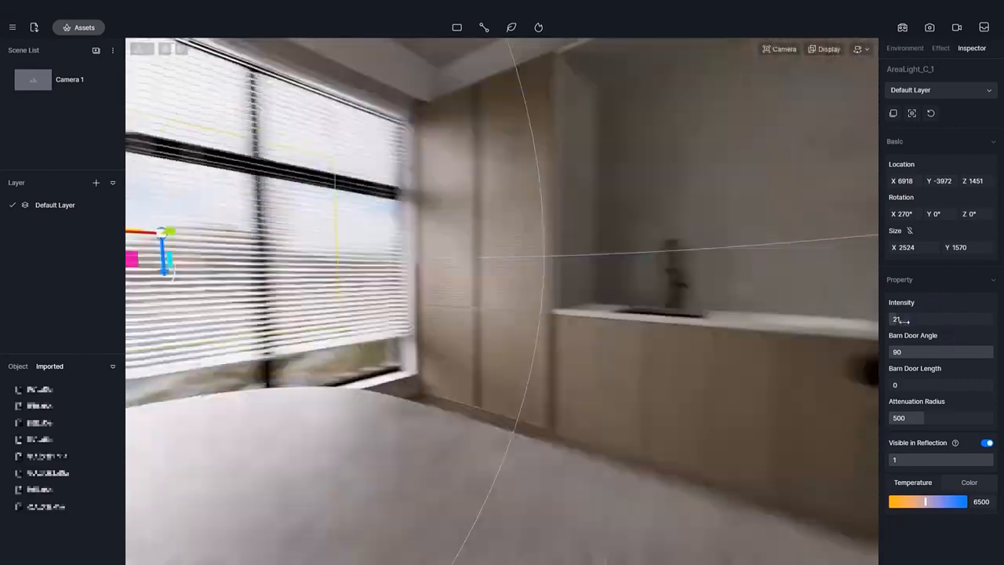
pyautogui.moveTo(899, 319); pyautogui.dragTo(908, 315)
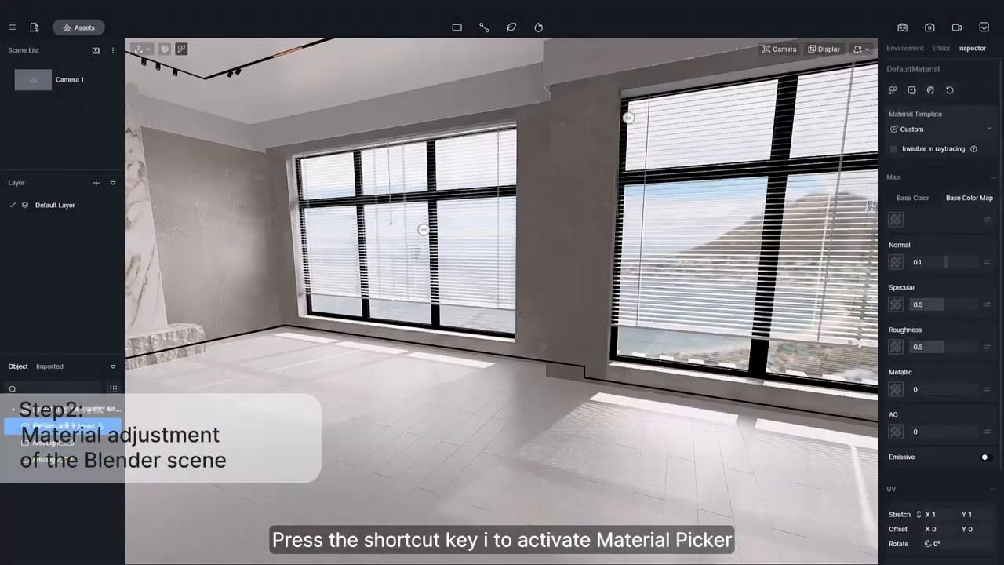
# - Pick the floor material, load a brown wood texture as its base color map, and set its roughness to 0.3
pyautogui.press('i')
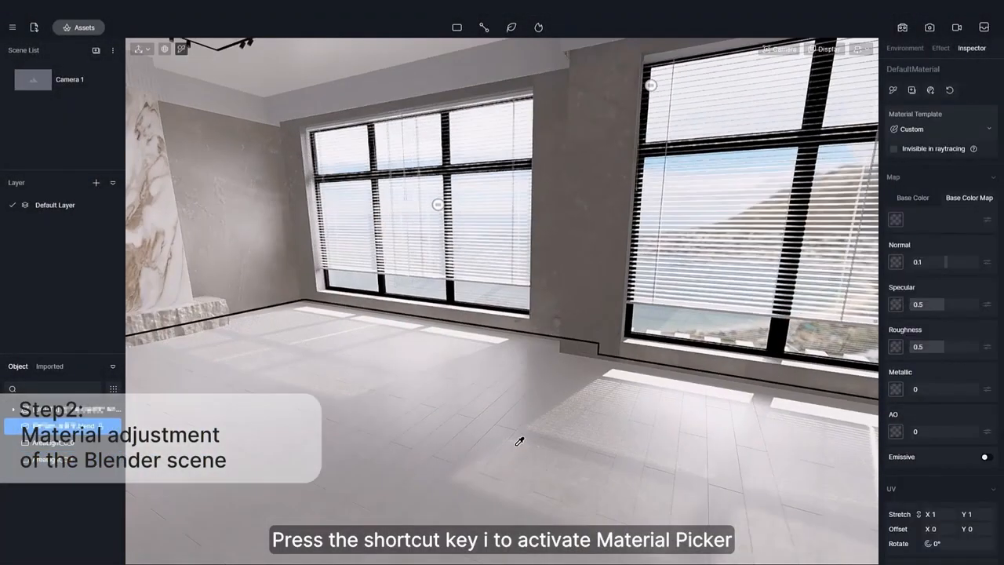
pyautogui.click(899, 222)
pyautogui.scroll(-5, 513, 295)
pyautogui.doubleClick(483, 418)
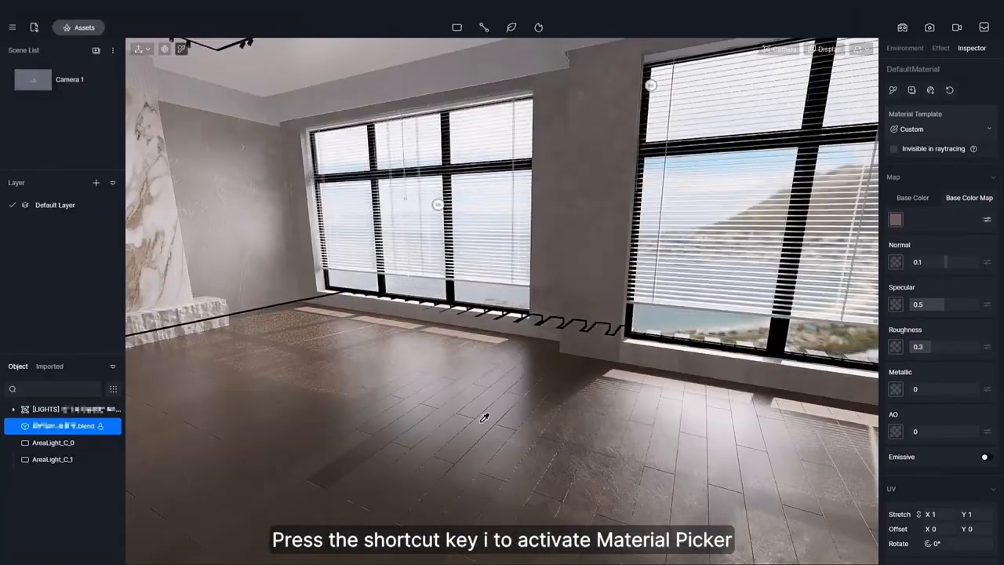
pyautogui.moveTo(486, 415); pyautogui.dragTo(716, 400, button='right')
# - Browse the Wipe Mark imperfections in Quixel Bridge for a roughness map, and set the wood floor material's roughness to 0.77
pyautogui.scroll(-2, 981, 495)
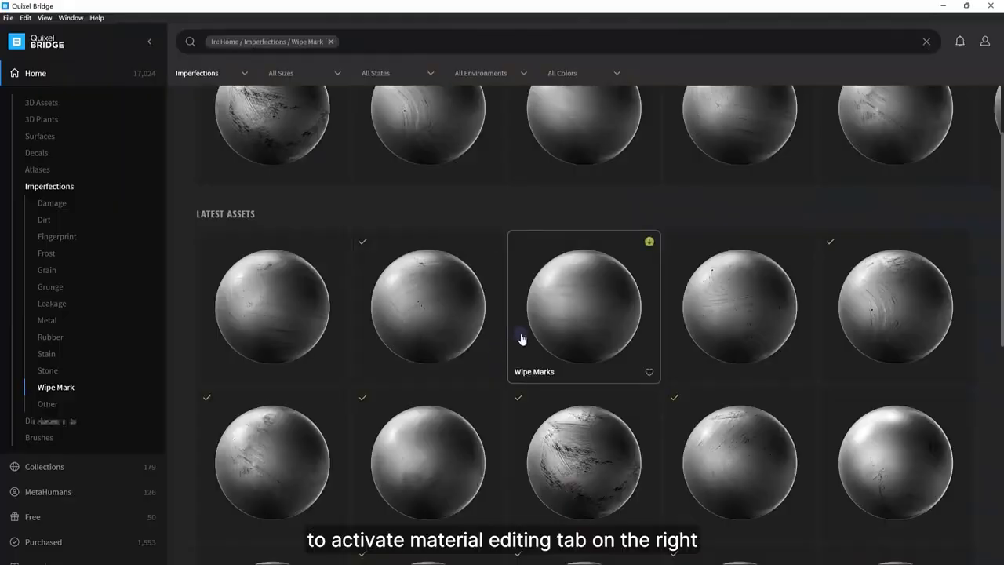
pyautogui.scroll(-5, 587, 388)
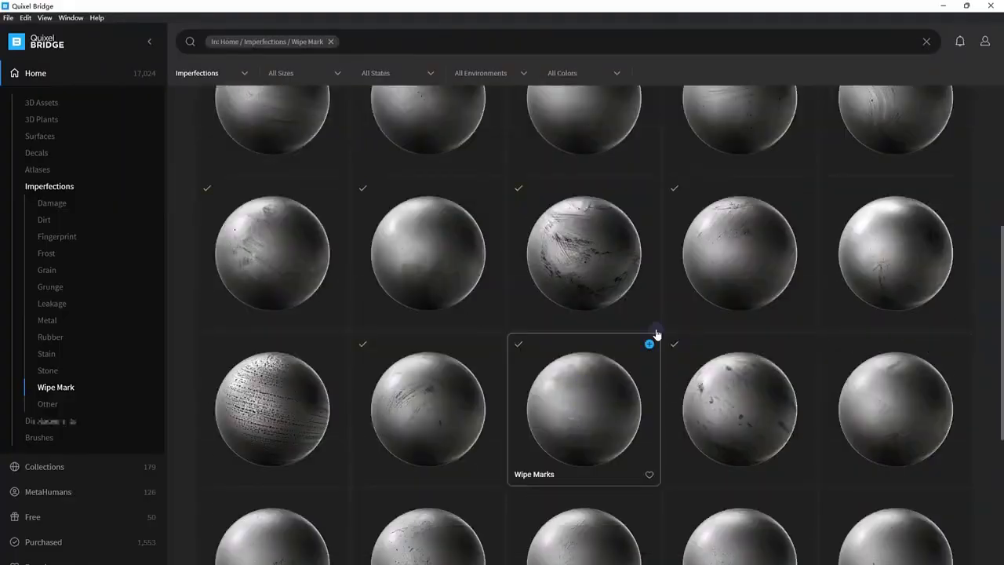
pyautogui.click(942, 7)
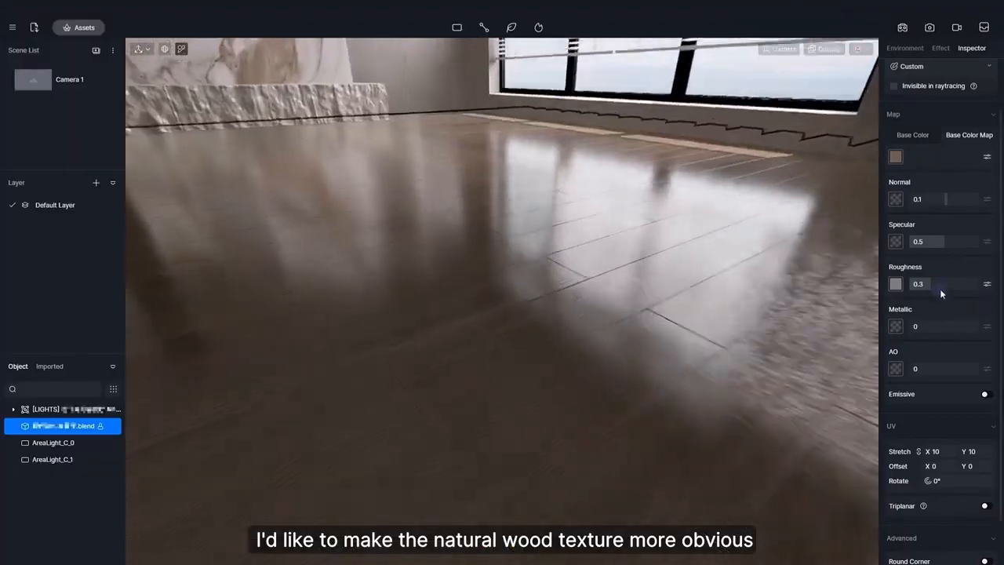
pyautogui.moveTo(941, 283); pyautogui.dragTo(967, 284)
pyautogui.moveTo(667, 278)
pyautogui.mouseDown(button='right')
pyautogui.moveTo(714, 282)
pyautogui.moveTo(659, 275)
pyautogui.moveTo(686, 283)
pyautogui.mouseUp(button='right')
pyautogui.moveTo(967, 285)
pyautogui.mouseDown()
pyautogui.moveTo(937, 288)
pyautogui.moveTo(963, 284)
pyautogui.mouseUp()
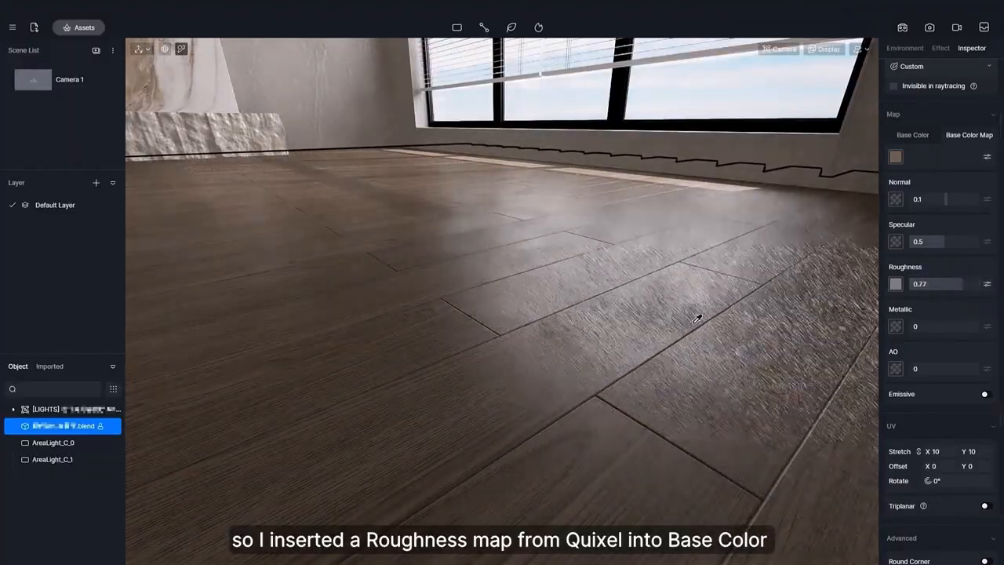
pyautogui.moveTo(695, 314); pyautogui.dragTo(765, 316, button='right')
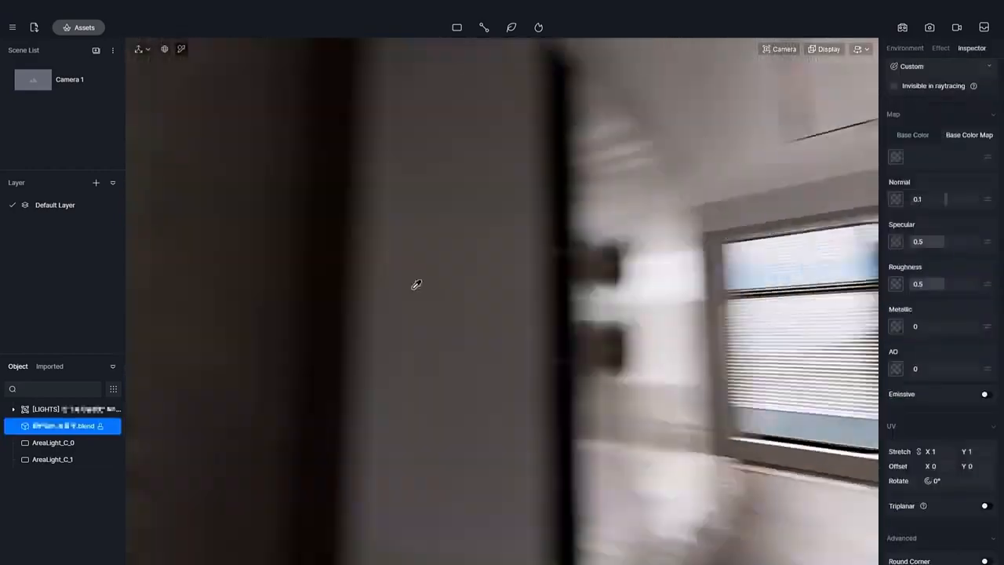
# - Pick the material of the rough stone ledge below the fluted panel and examine its map and UV settings
pyautogui.moveTo(415, 285); pyautogui.dragTo(760, 287, button='right')
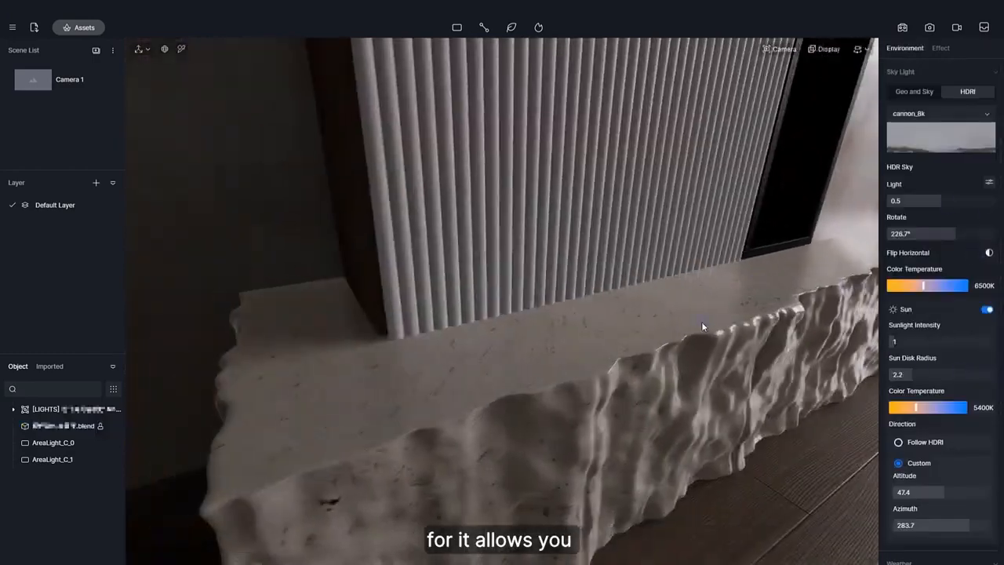
pyautogui.click(684, 312)
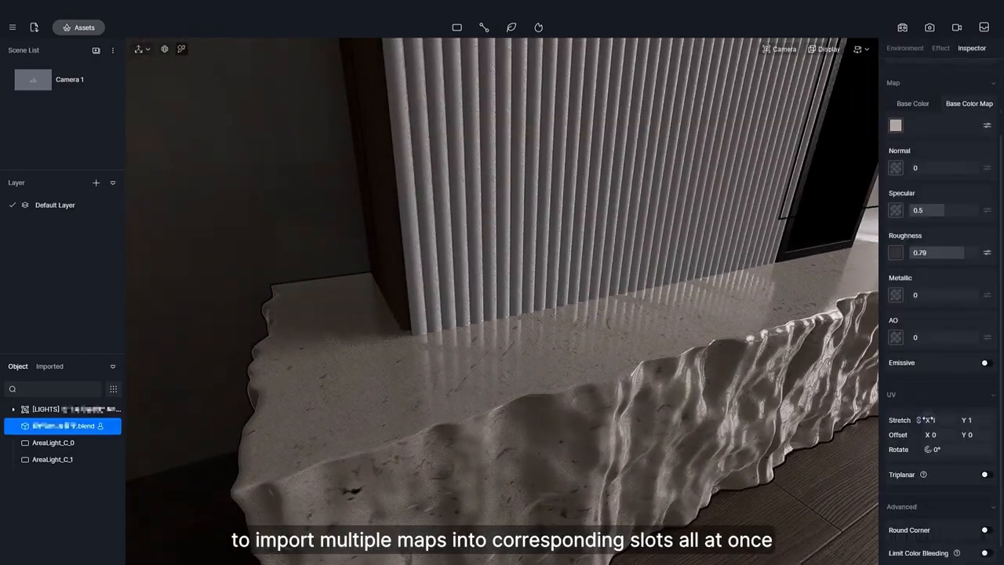
pyautogui.scroll(-1, 941, 392)
pyautogui.moveTo(742, 440); pyautogui.dragTo(748, 310, button='middle')
pyautogui.press('Escape')
# - Batch import the concrete_painted_vlswfh3 4K Albedo, AO, Displacement, Normal and Roughness PNG maps into the ceiling material
pyautogui.scroll(-8, 747, 309)
pyautogui.moveTo(566, 300); pyautogui.dragTo(612, 316, button='middle')
pyautogui.click(635, 313)
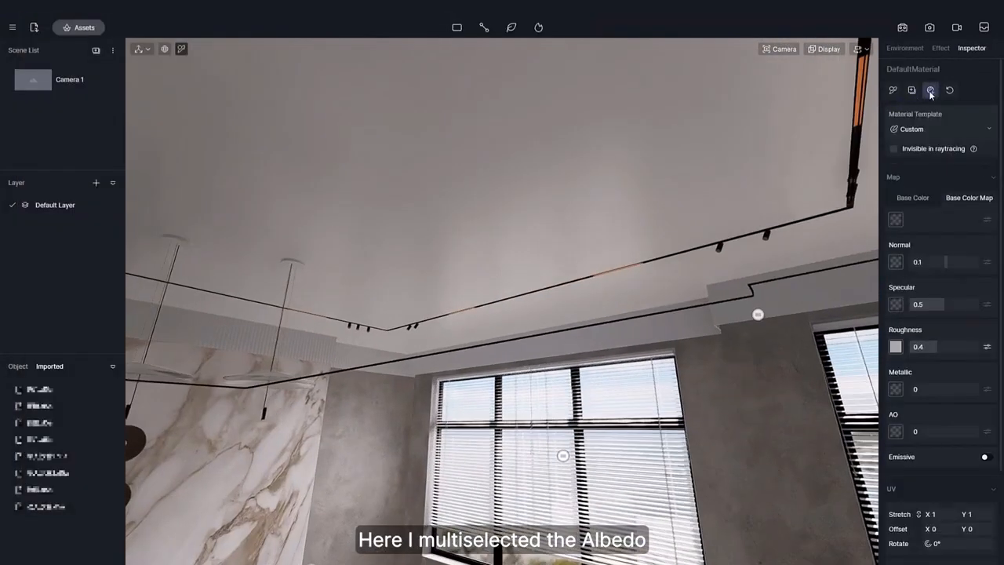
pyautogui.click(930, 90)
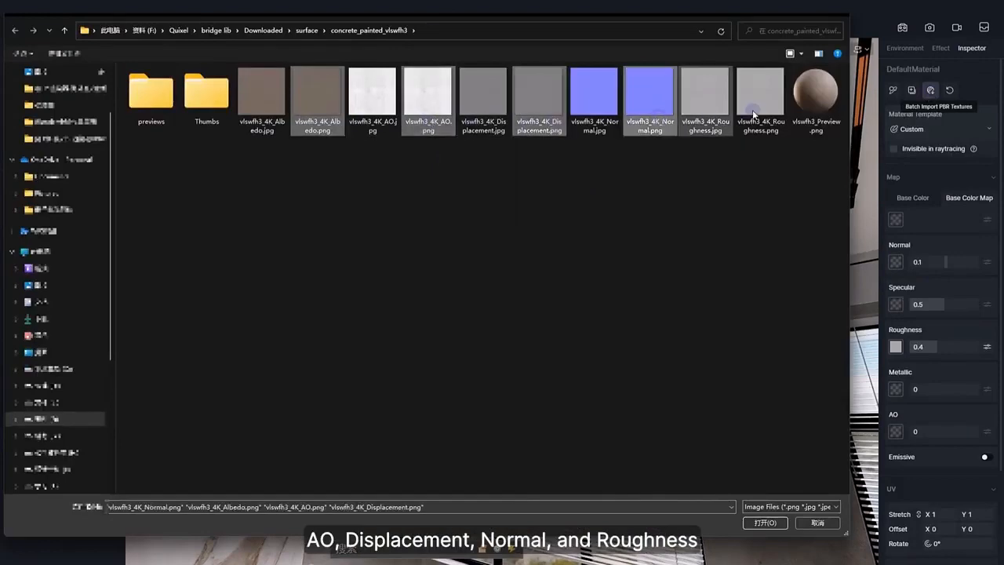
pyautogui.click(765, 523)
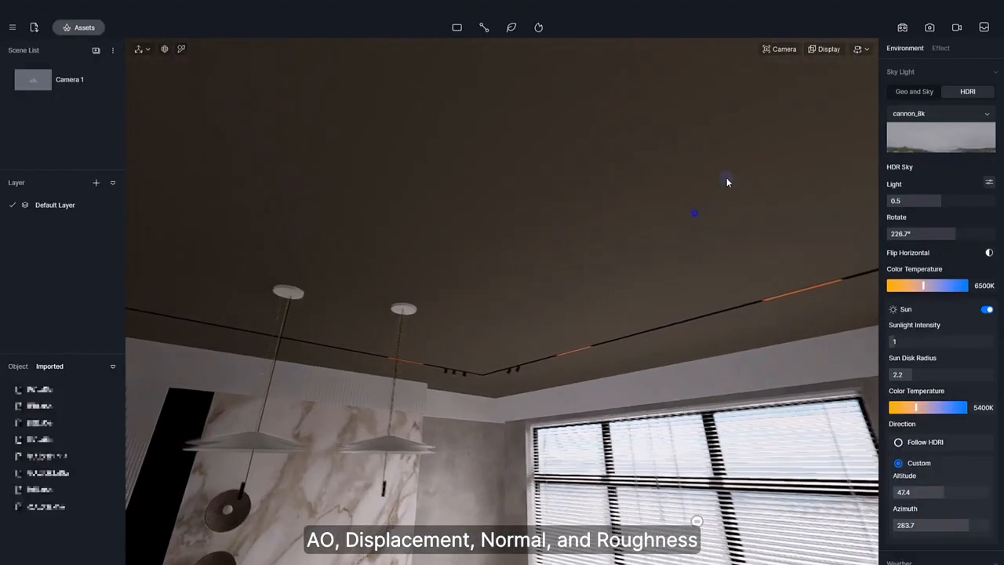
pyautogui.click(668, 219)
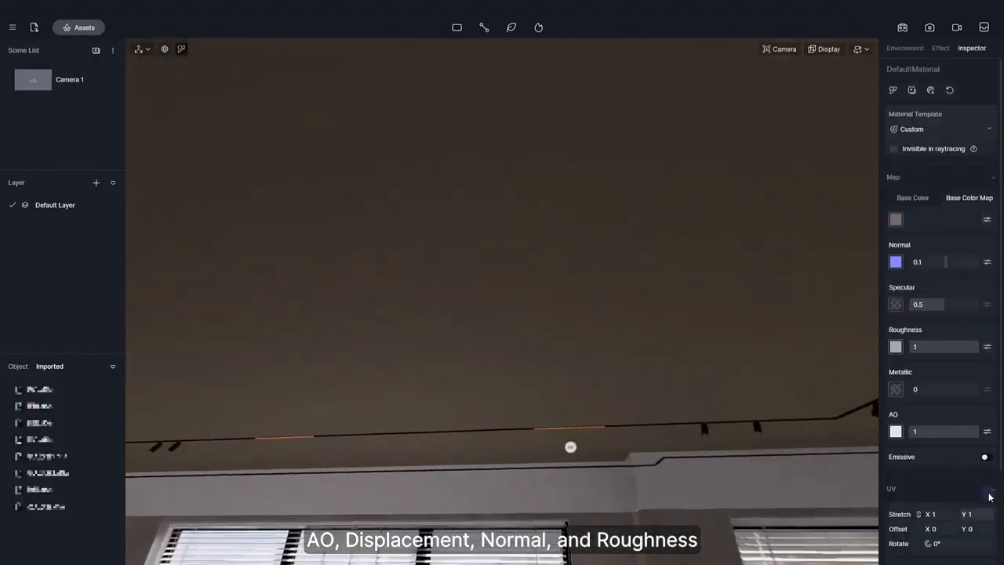
# - Enable Triplanar on the ceiling material, set its UV stretch to 50 and its base color map's saturation to -83
pyautogui.scroll(-2, 945, 449)
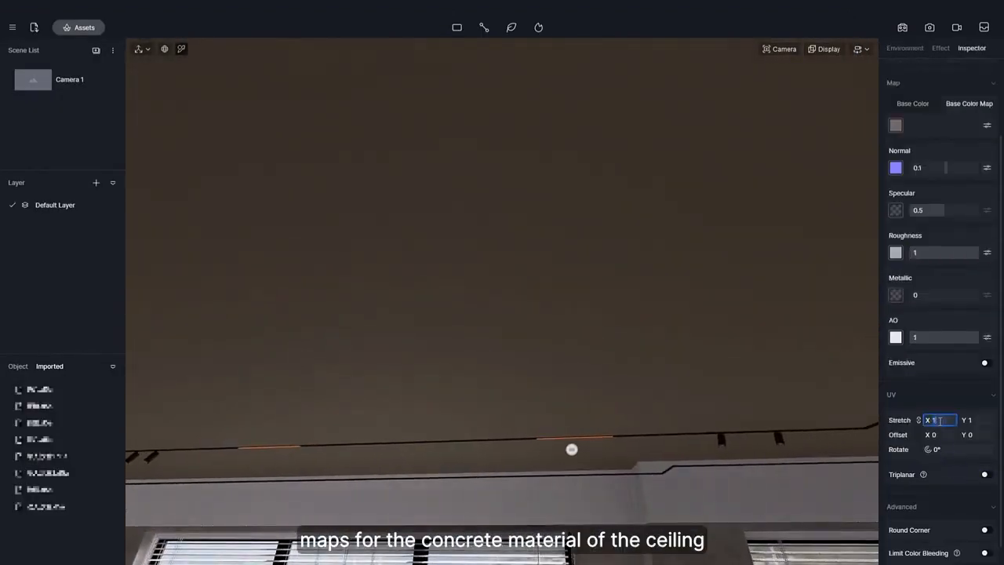
pyautogui.click(985, 475)
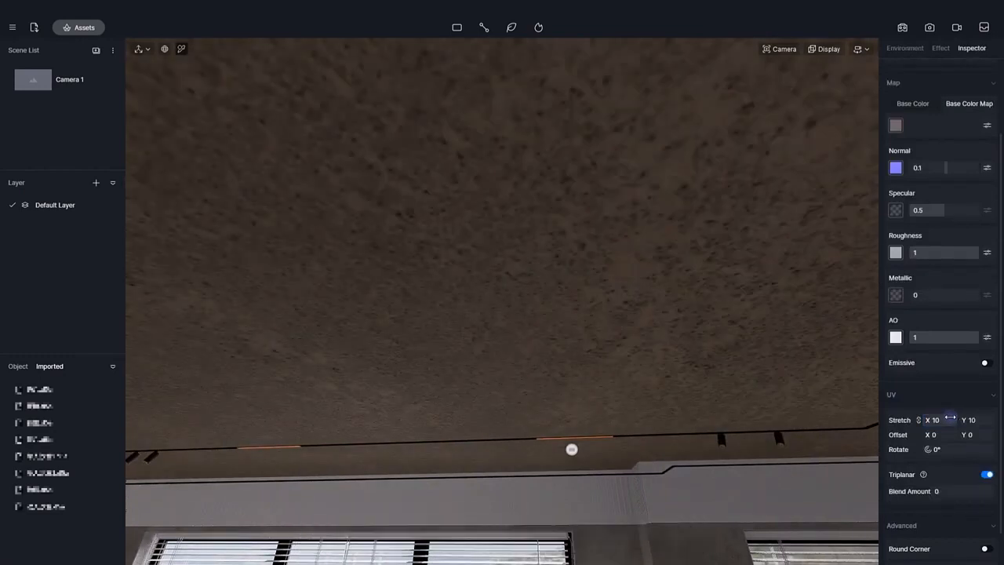
pyautogui.click(950, 420)
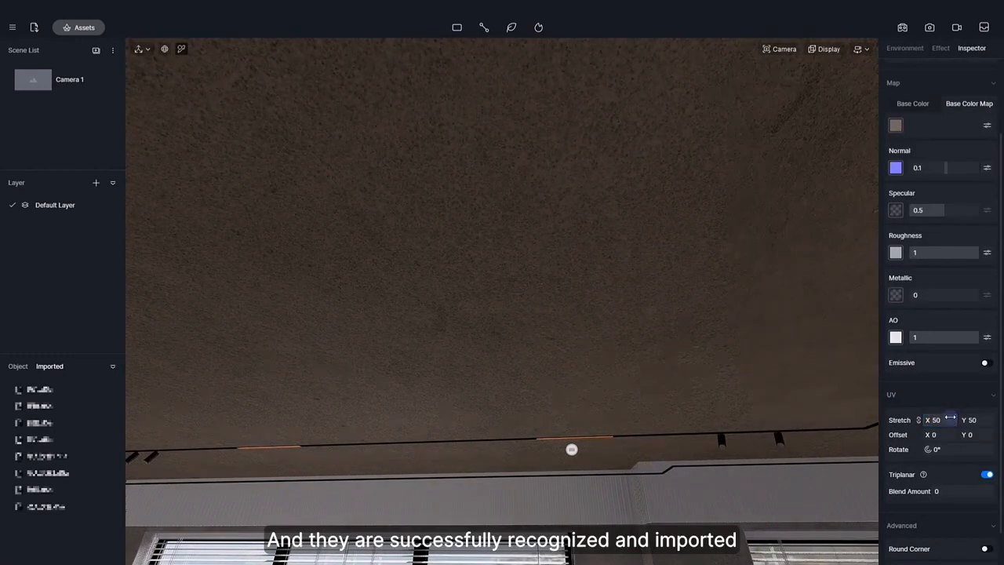
pyautogui.click(987, 125)
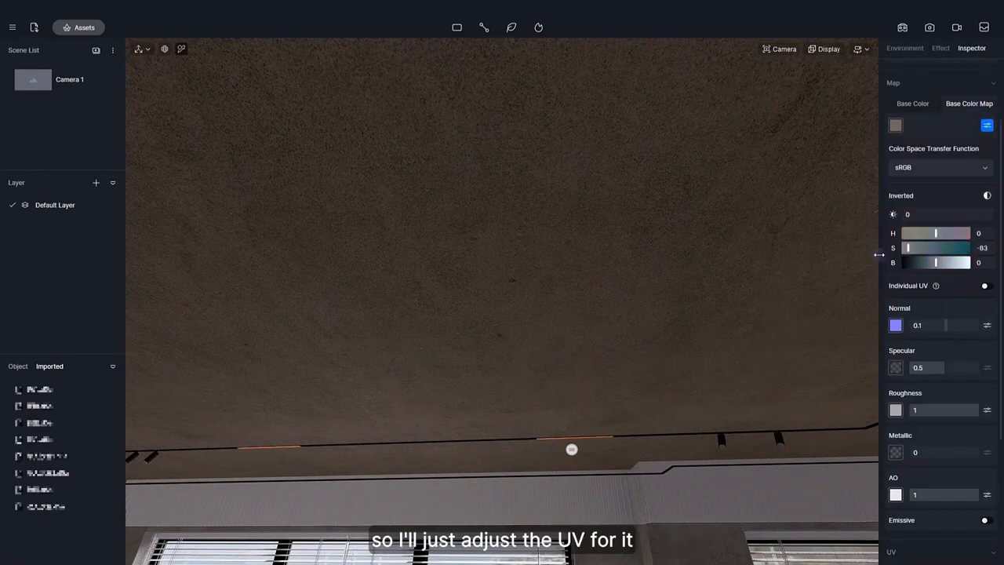
pyautogui.click(986, 126)
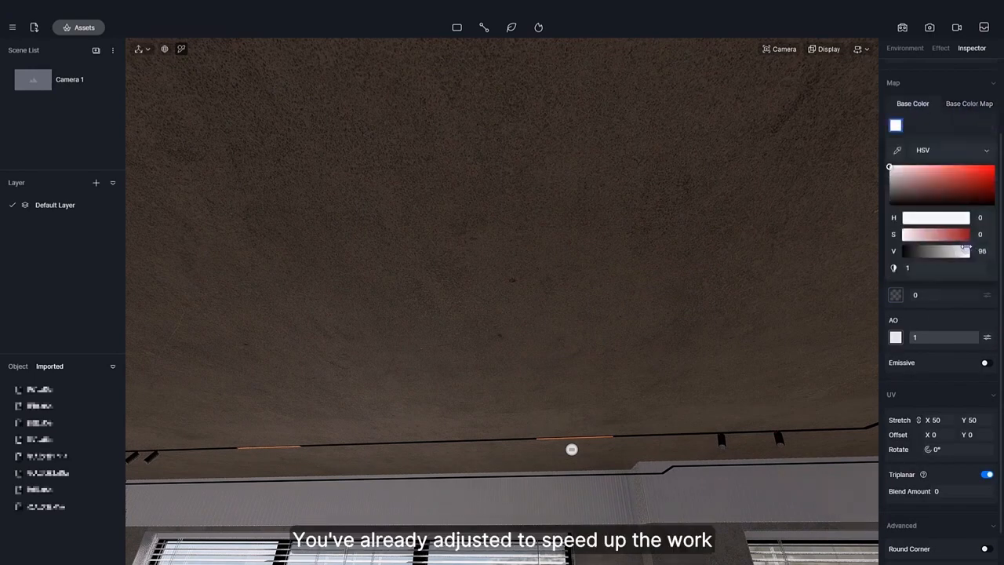
# - Give the ceiling material a white base color, and set its Normal to 0.38, Roughness to 0.75 and AO to 0.44
pyautogui.moveTo(824, 286); pyautogui.dragTo(811, 269, button='right')
pyautogui.moveTo(938, 337)
pyautogui.mouseDown()
pyautogui.moveTo(910, 340)
pyautogui.moveTo(950, 337)
pyautogui.moveTo(931, 338)
pyautogui.mouseUp()
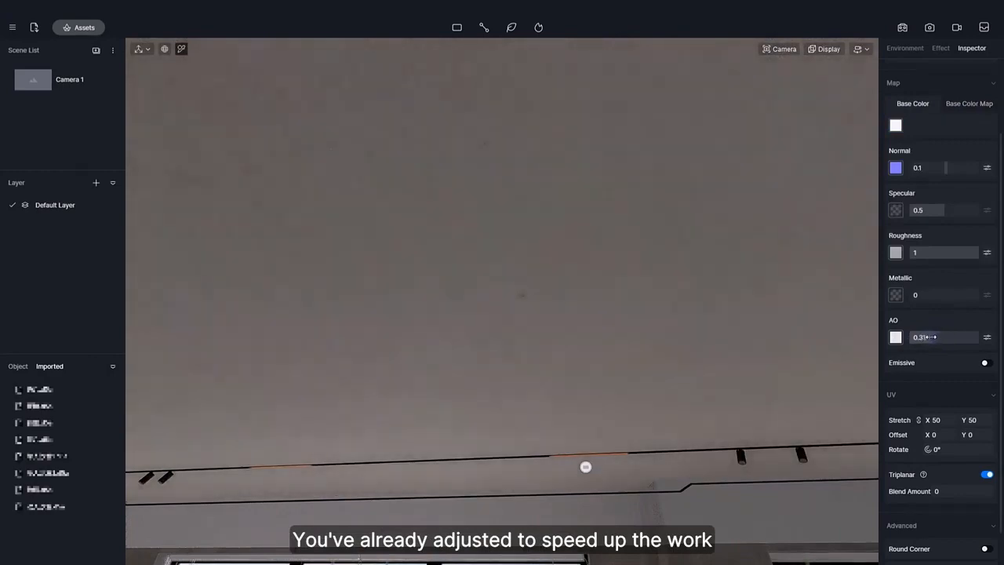
pyautogui.moveTo(760, 289); pyautogui.dragTo(683, 298, button='right')
pyautogui.moveTo(933, 338); pyautogui.dragTo(941, 338)
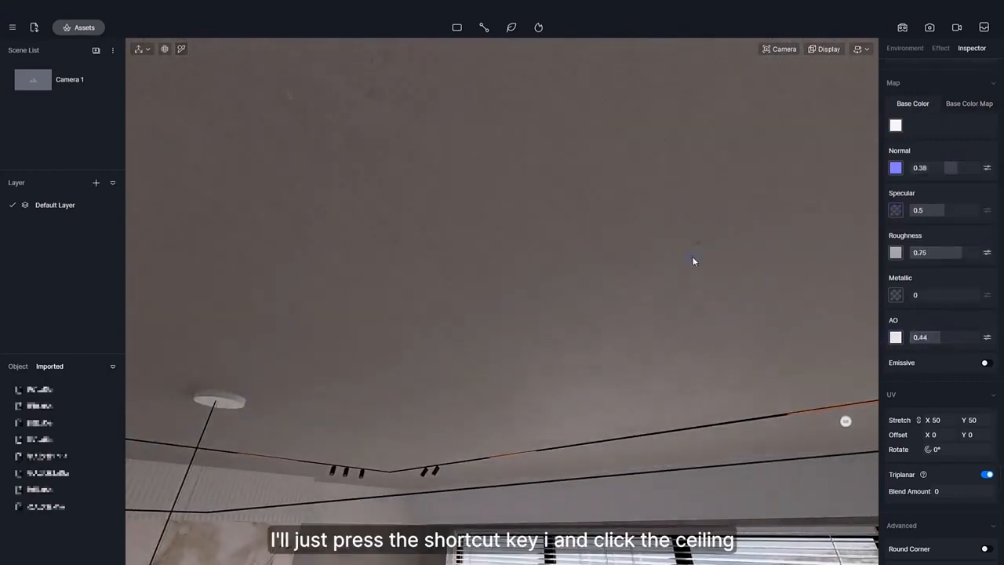
# - Pick the ceiling material again and set its base color map's saturation to -100 and brightness to 61
pyautogui.press('Escape')
pyautogui.moveTo(693, 261); pyautogui.dragTo(842, 173, button='right')
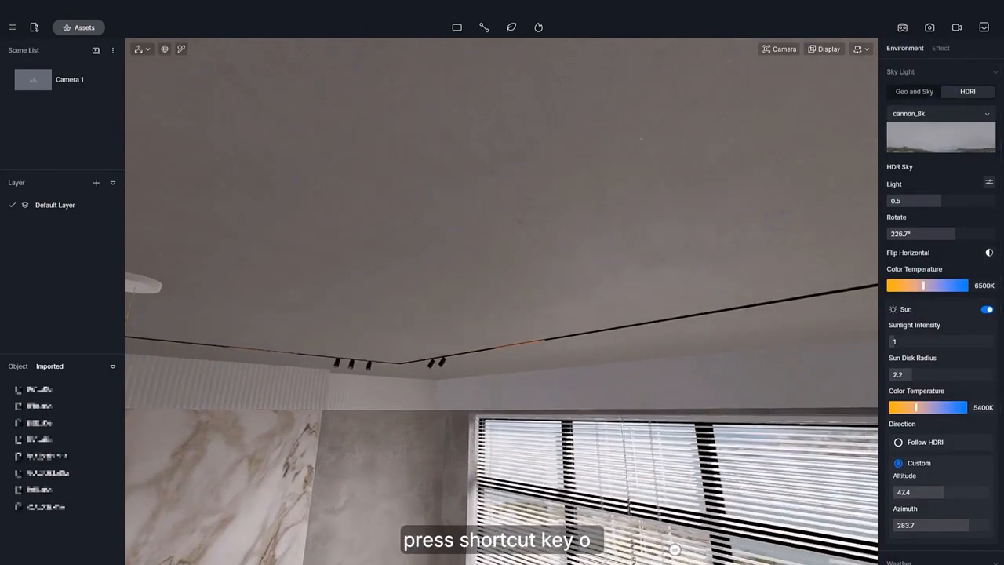
pyautogui.press('i')
pyautogui.click(832, 172)
pyautogui.click(988, 127)
pyautogui.moveTo(948, 262); pyautogui.dragTo(952, 262)
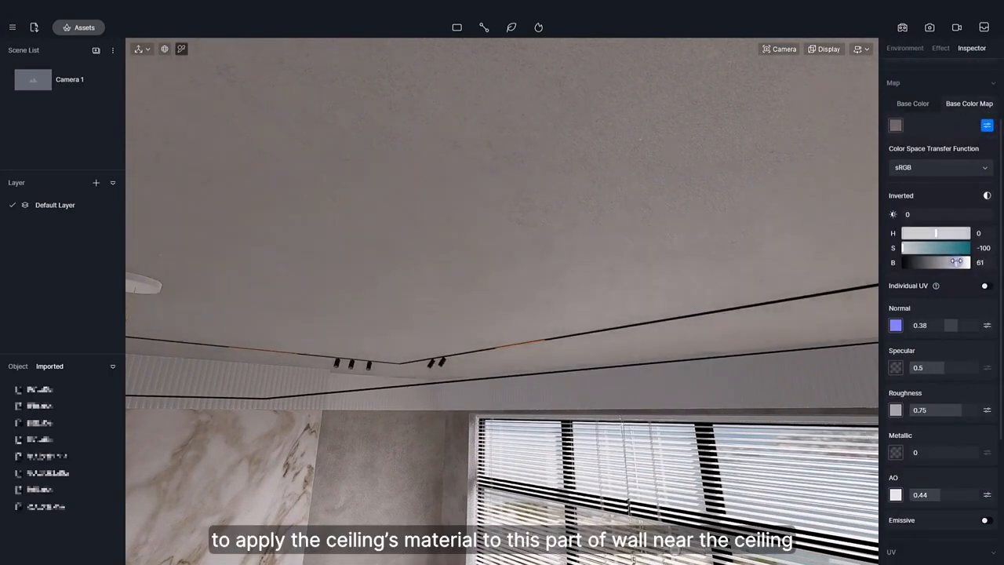
pyautogui.scroll(3, 909, 142)
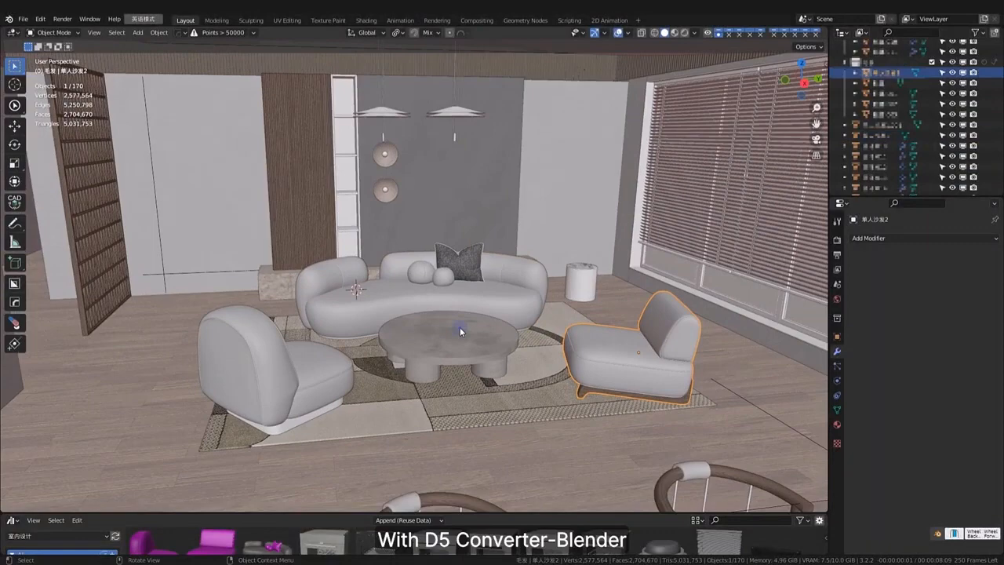
# - In Blender, select the curved sofa and export it as a .d5a file with Use Selection and Use Debug enabled
pyautogui.click(291, 355)
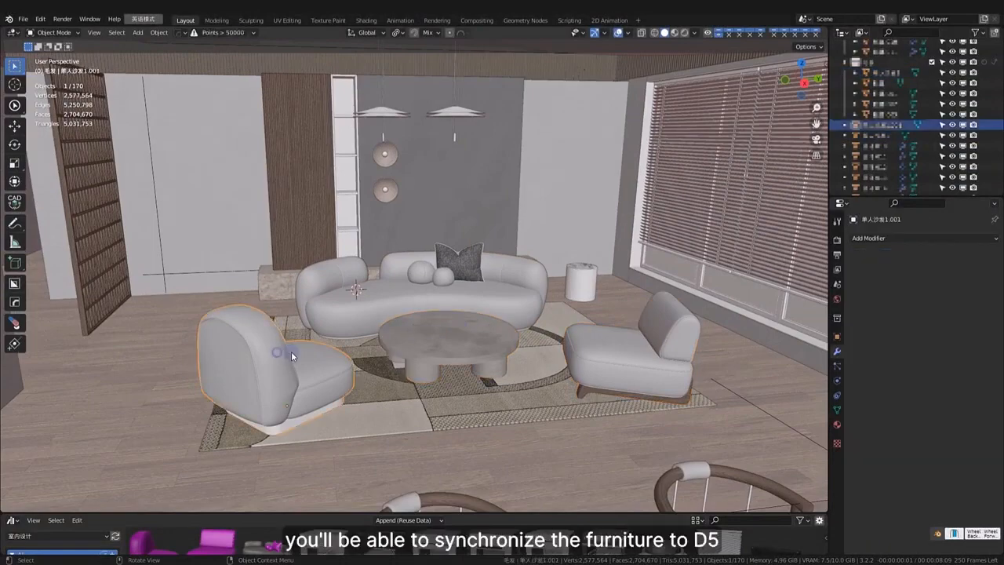
pyautogui.moveTo(531, 330); pyautogui.dragTo(489, 259, button='middle')
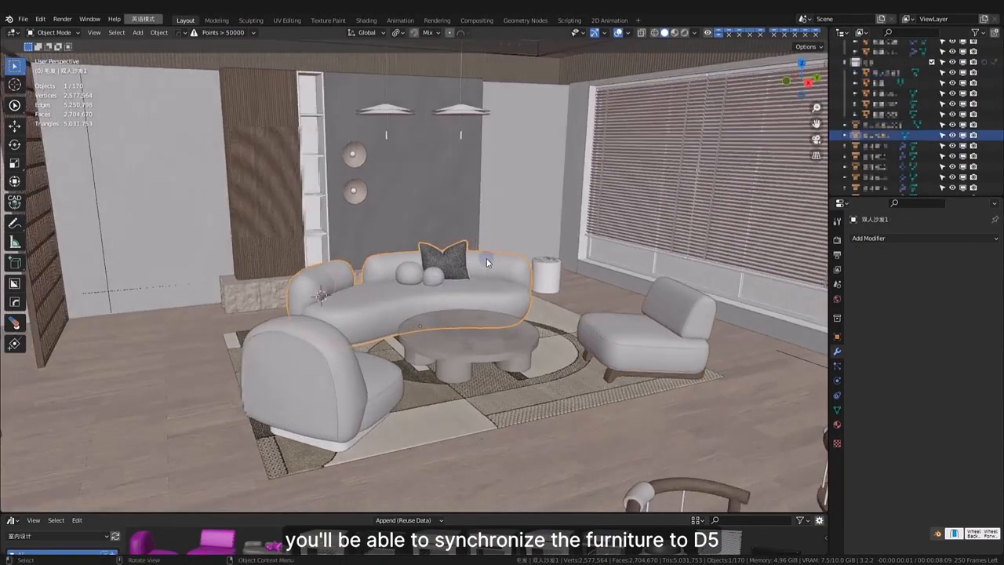
pyautogui.scroll(2, 490, 258)
pyautogui.press('n')
pyautogui.click(768, 78)
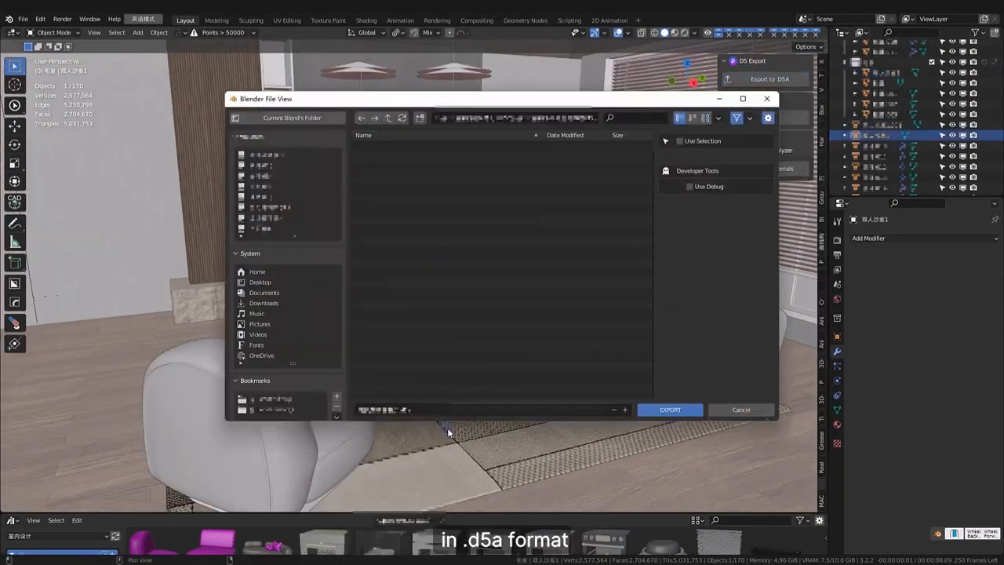
pyautogui.click(698, 184)
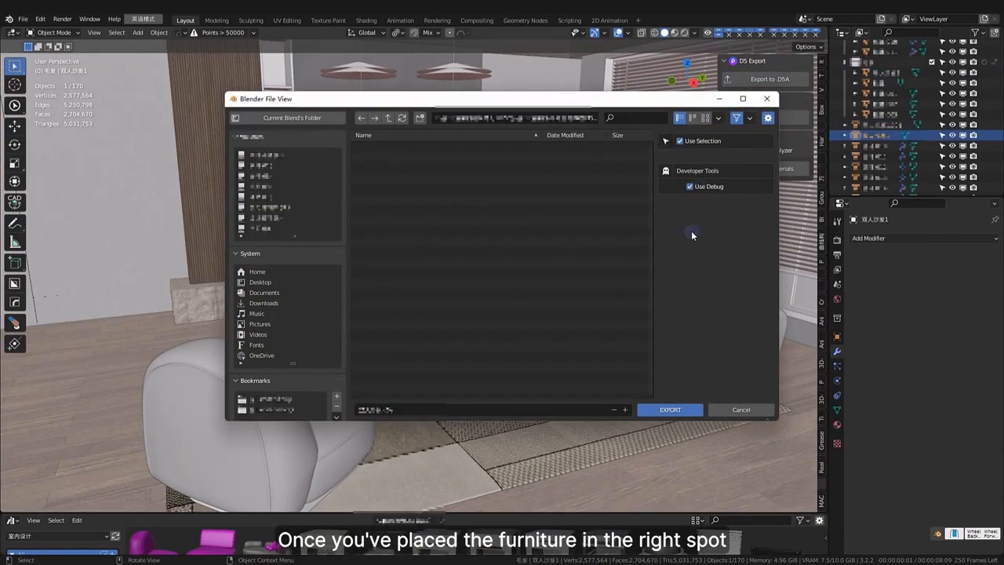
pyautogui.click(669, 409)
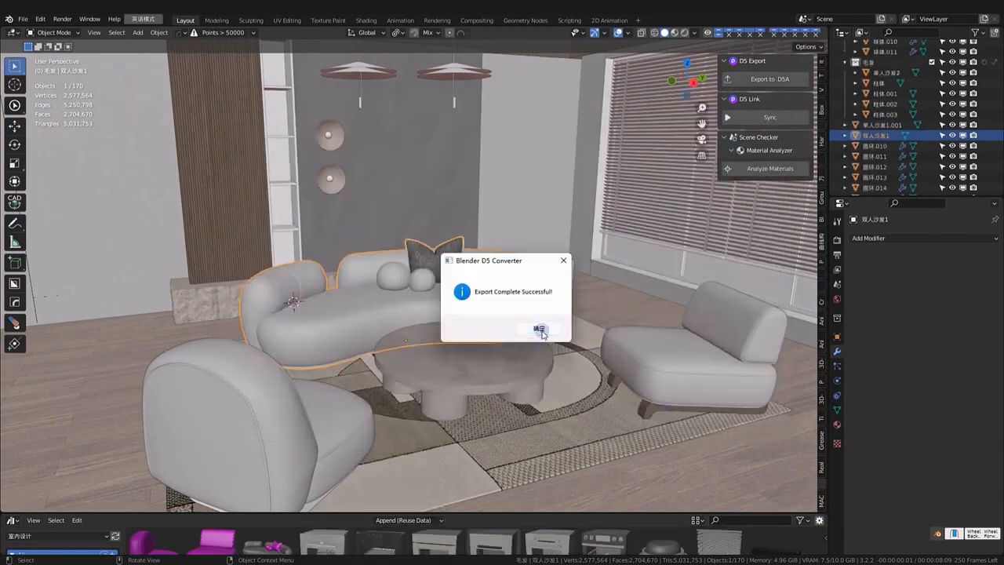
pyautogui.click(538, 329)
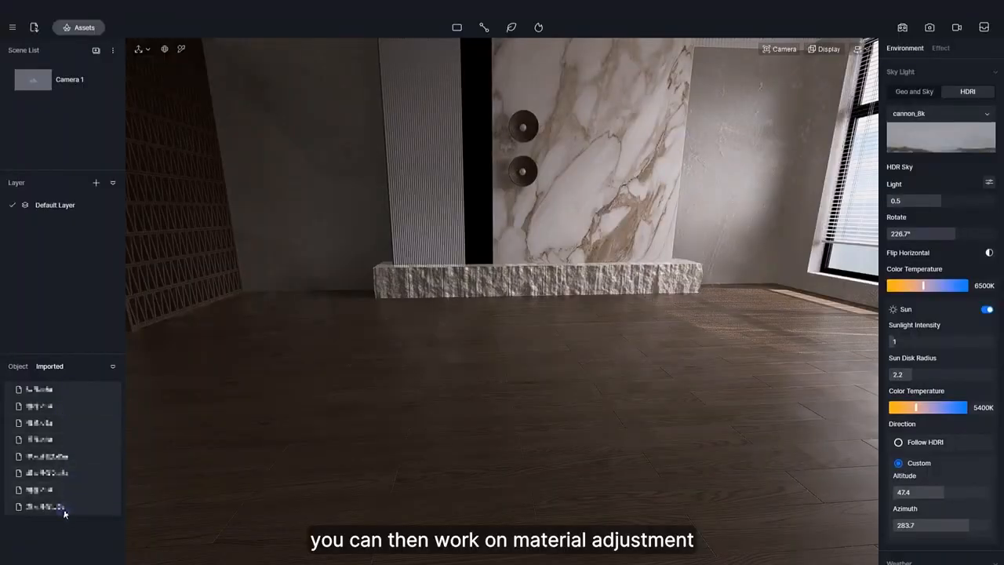
# - Back in D5 Render, bring the imported furniture models, including the oval dining table, into the interior scene
pyautogui.doubleClick(64, 508)
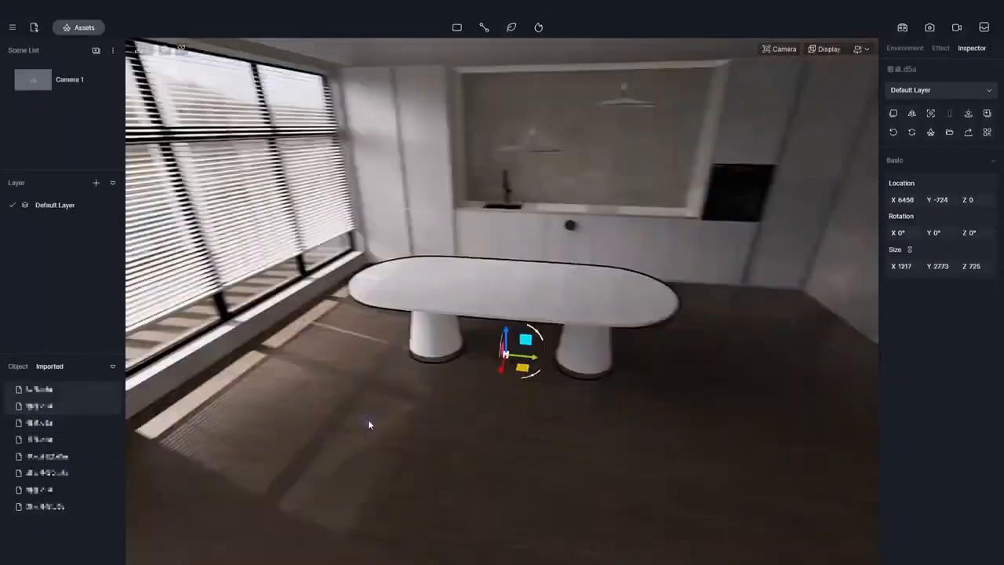
pyautogui.doubleClick(61, 408)
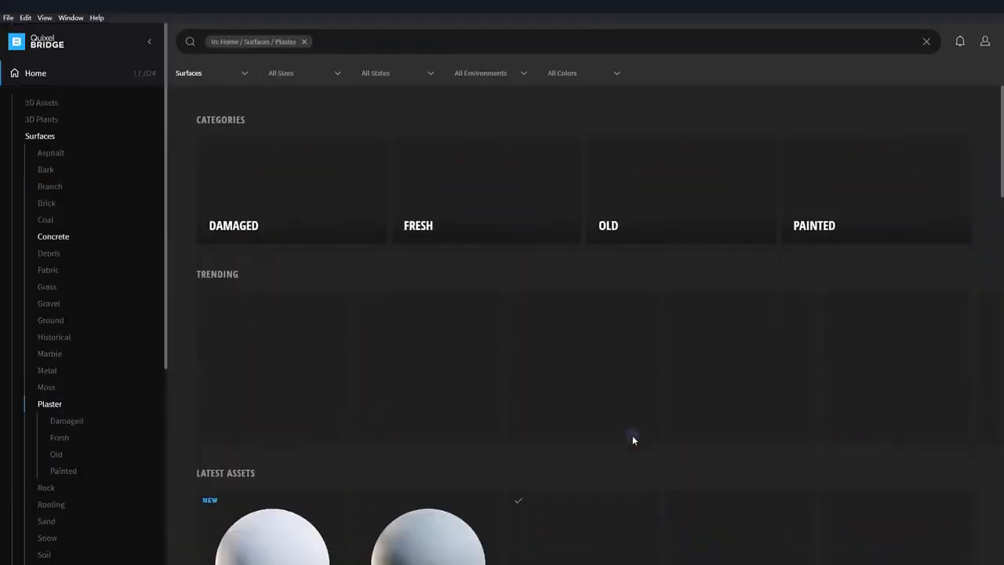
# - Batch import the concrete_painted_vlswfh3 4K PNG maps into the round coffee table's material and set its UV stretch to 3
pyautogui.scroll(-2, 777, 270)
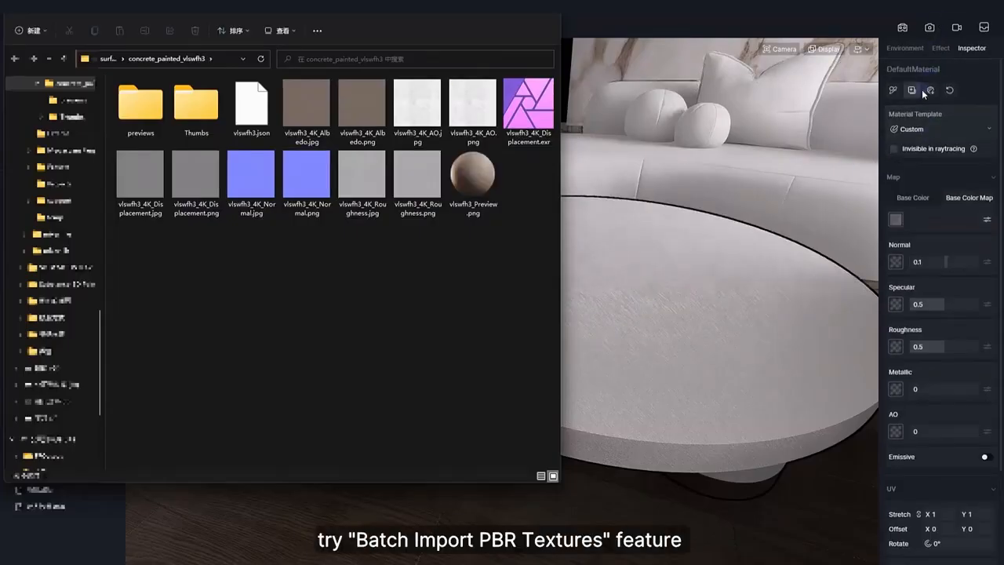
pyautogui.click(926, 89)
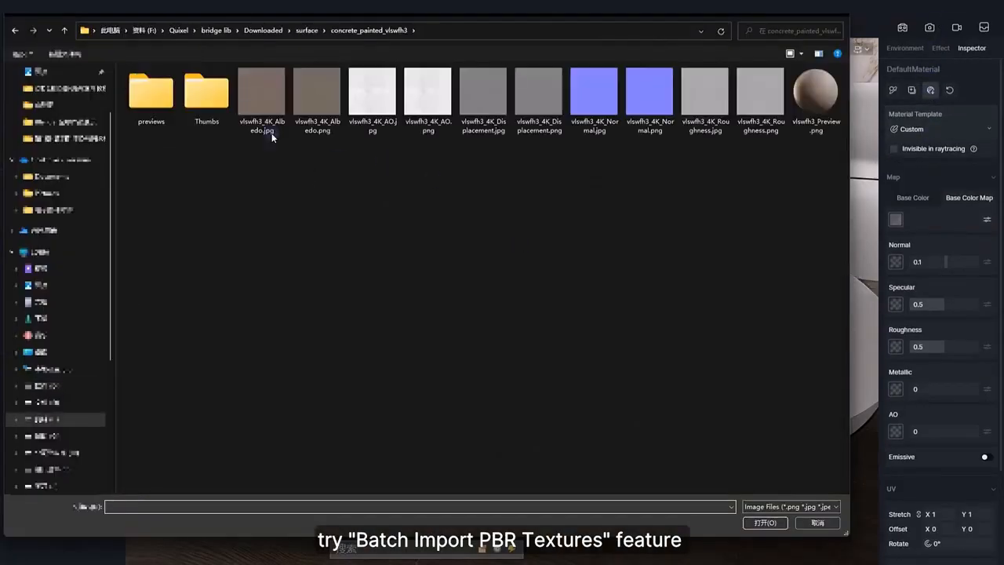
pyautogui.click(317, 98)
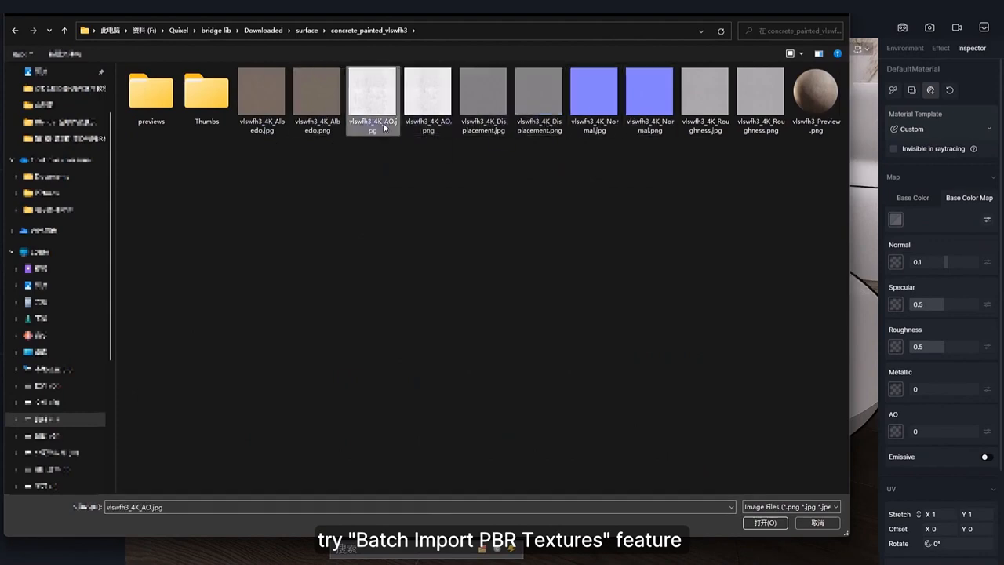
pyautogui.keyDown('ctrl'); pyautogui.click(776, 124); pyautogui.keyUp('ctrl')
pyautogui.click(765, 523)
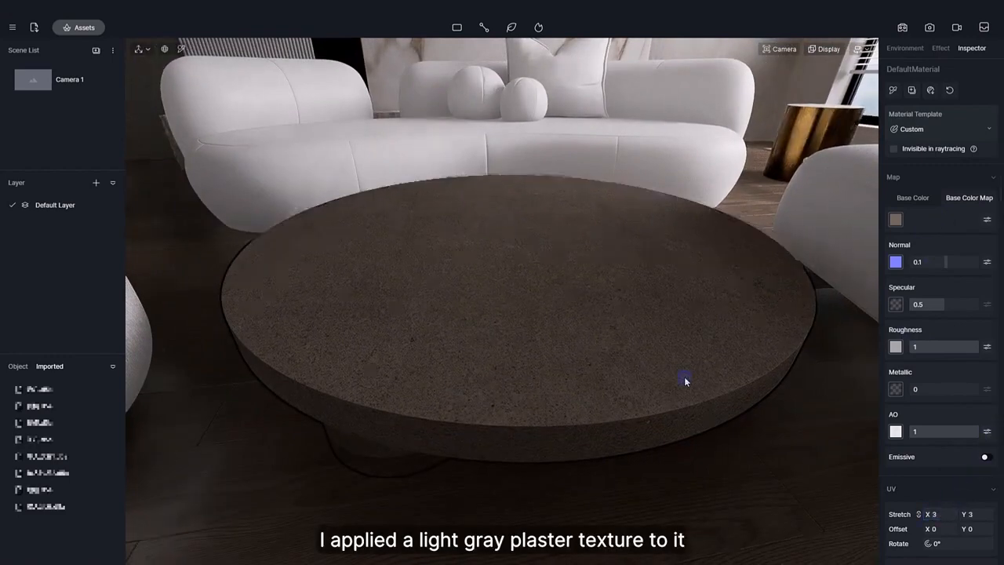
# - Replace the coffee table's base color map with a light gray plaster texture, and set Normal to 0.19 and Roughness to 0.57
pyautogui.click(895, 219)
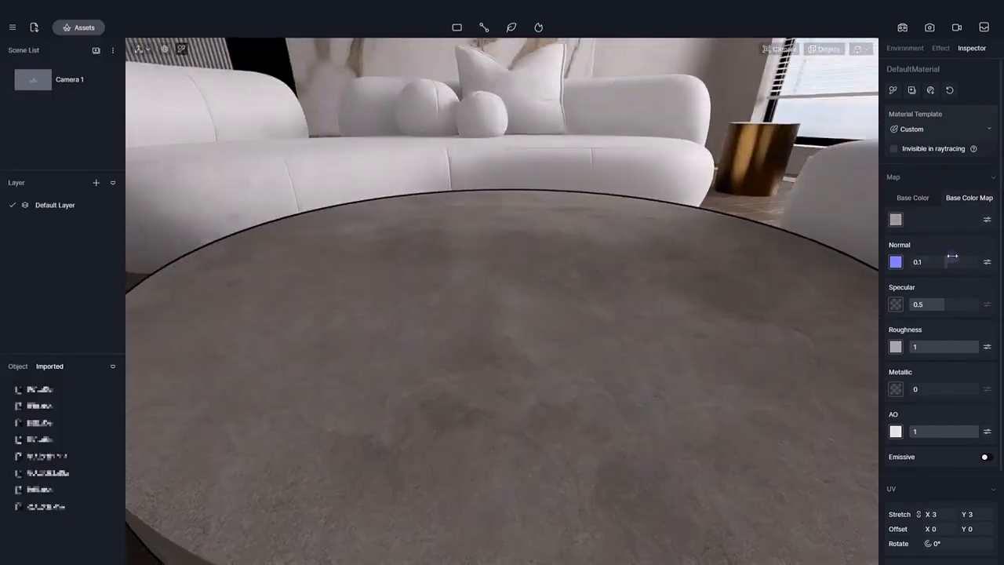
pyautogui.moveTo(952, 341); pyautogui.dragTo(950, 340)
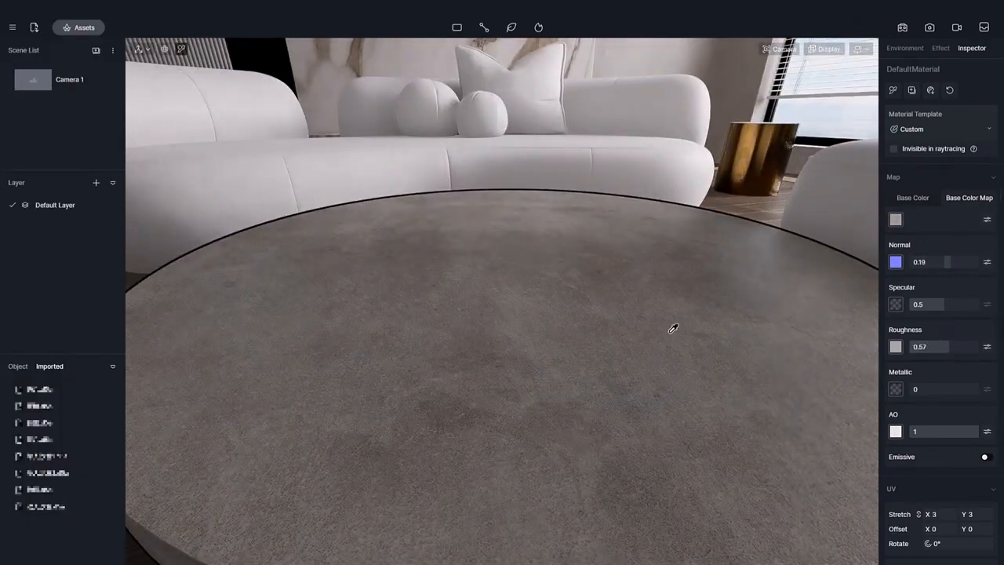
pyautogui.scroll(-5, 673, 329)
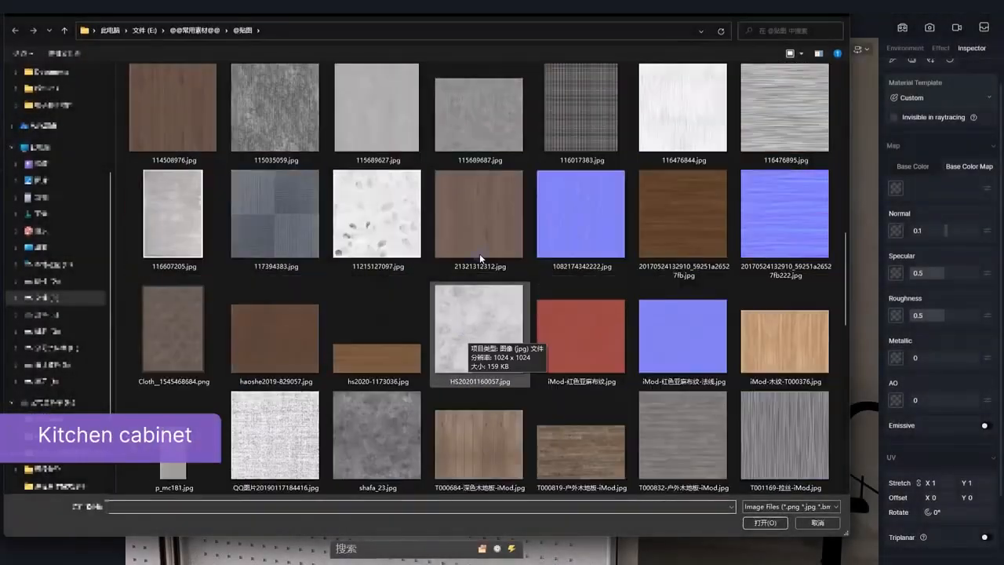
# - Load 21321312312.jpg as the tall kitchen cabinet's base color map and enable Triplanar mapping
pyautogui.doubleClick(479, 253)
pyautogui.scroll(-2, 966, 391)
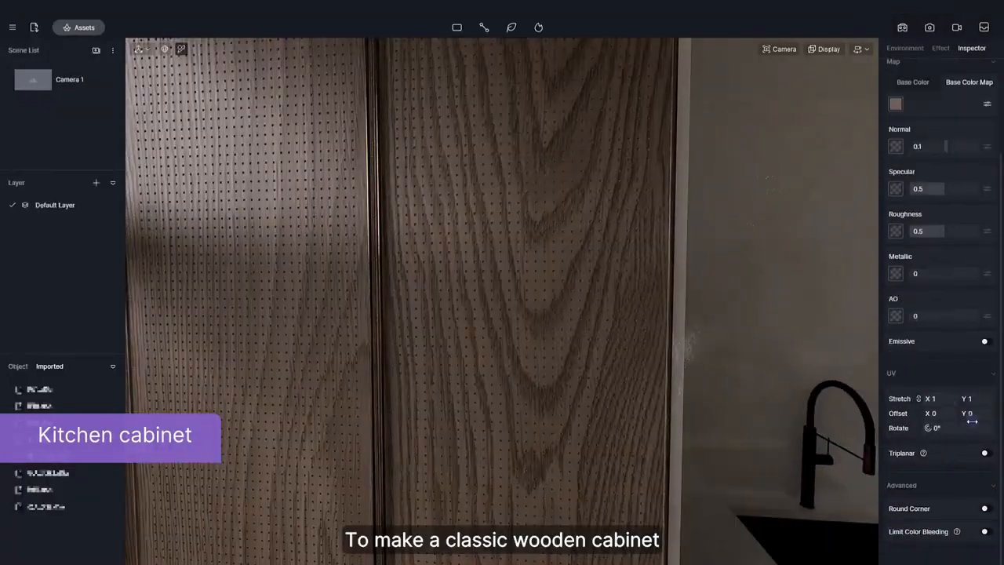
pyautogui.click(986, 455)
pyautogui.scroll(-5, 601, 328)
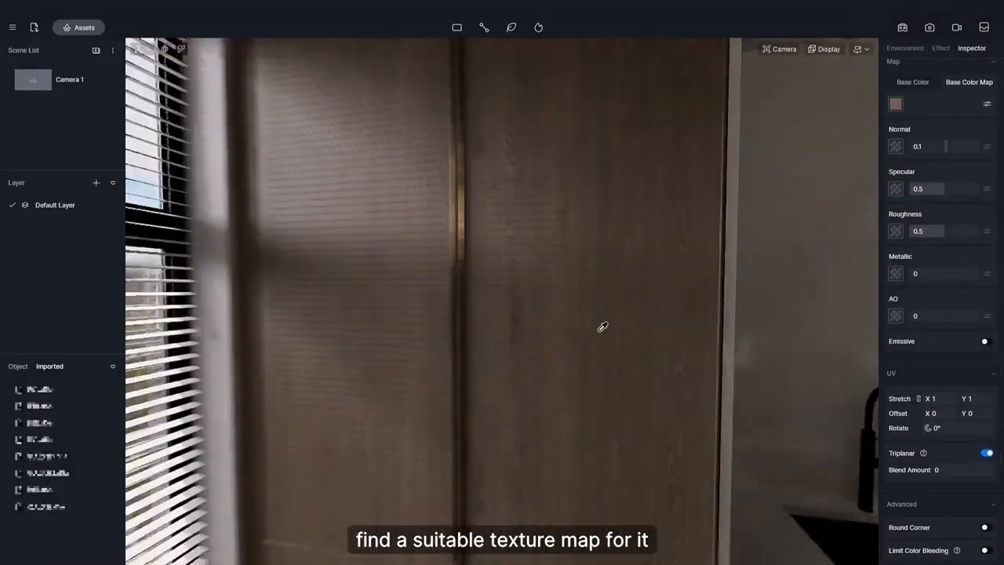
pyautogui.moveTo(696, 312); pyautogui.dragTo(640, 214, button='right')
pyautogui.scroll(5, 640, 215)
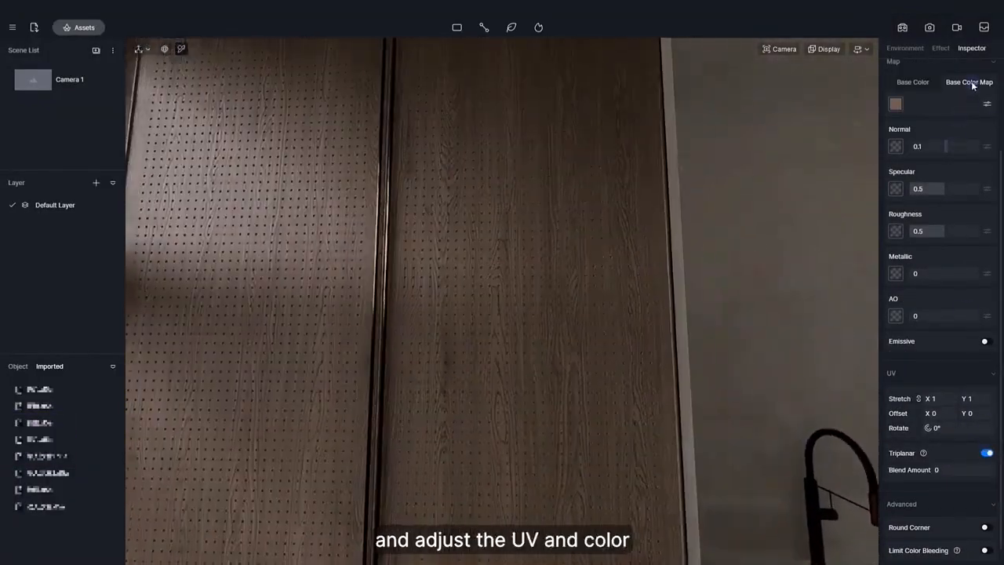
# - Set the cabinet wood map's saturation to -100 and brightness to 19, and tint its base color to HSV 38, 24, 80
pyautogui.click(986, 104)
pyautogui.moveTo(918, 227); pyautogui.dragTo(901, 227)
pyautogui.moveTo(936, 242); pyautogui.dragTo(944, 241)
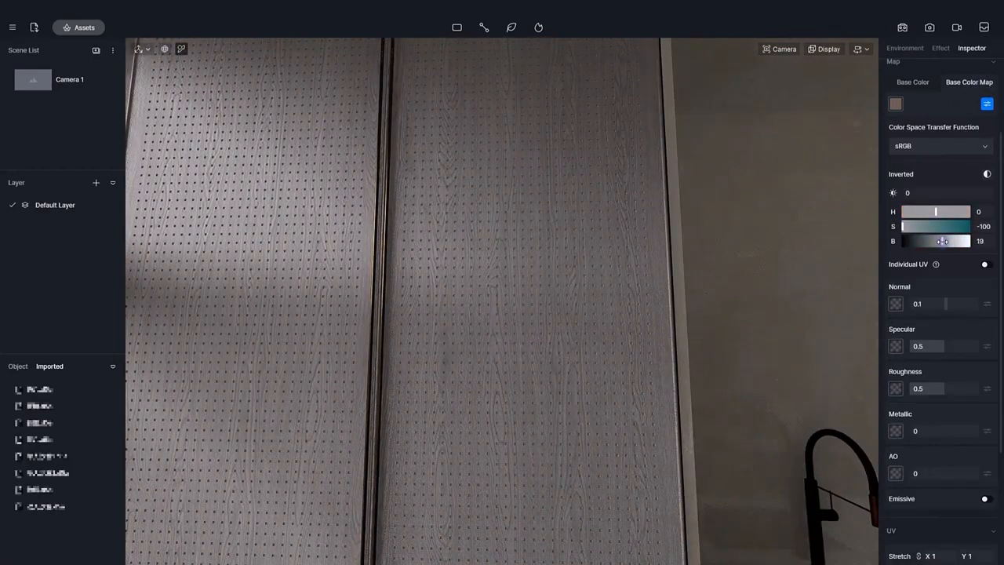
pyautogui.click(913, 82)
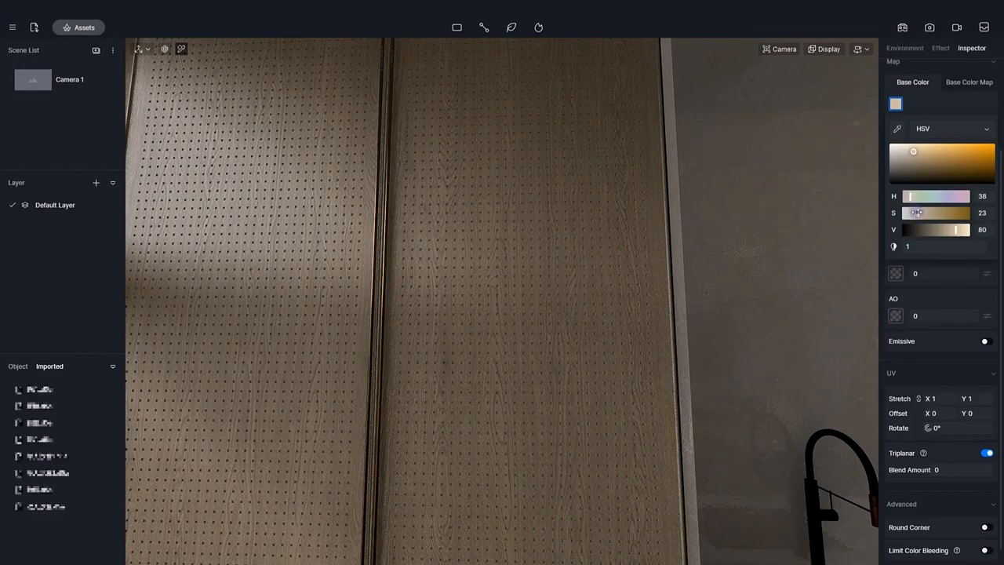
pyautogui.moveTo(681, 184); pyautogui.dragTo(690, 254, button='right')
pyautogui.scroll(-8, 691, 253)
pyautogui.click(896, 103)
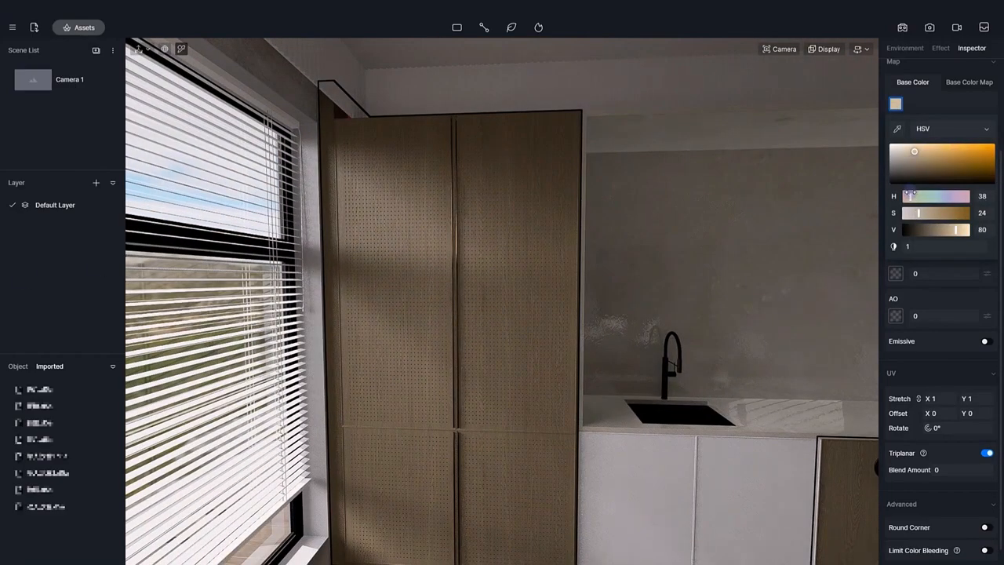
# - Turn off Triplanar for the cabinet wood material and set its UV stretch to 5
pyautogui.click(951, 395)
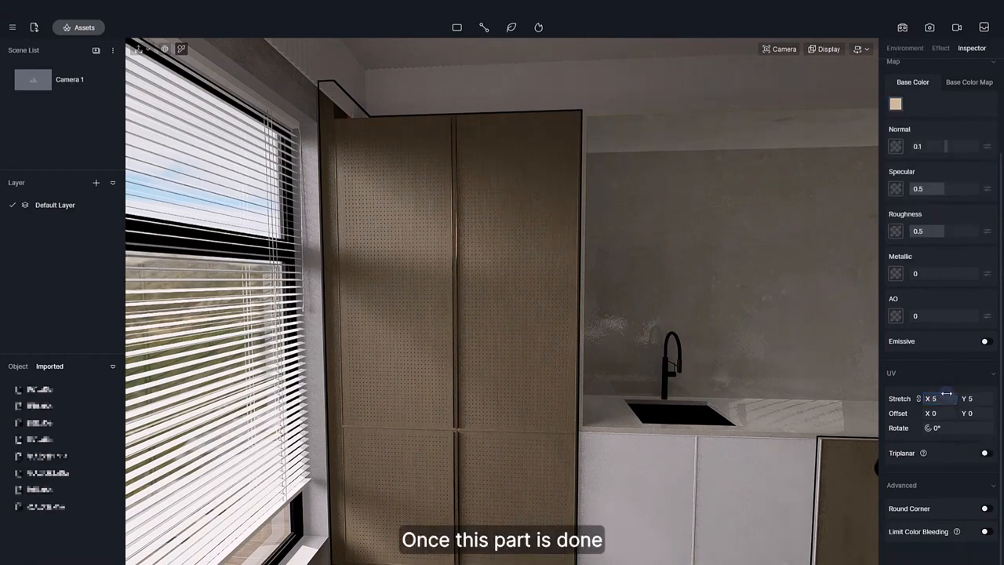
pyautogui.press('Escape')
pyautogui.scroll(-2, 589, 415)
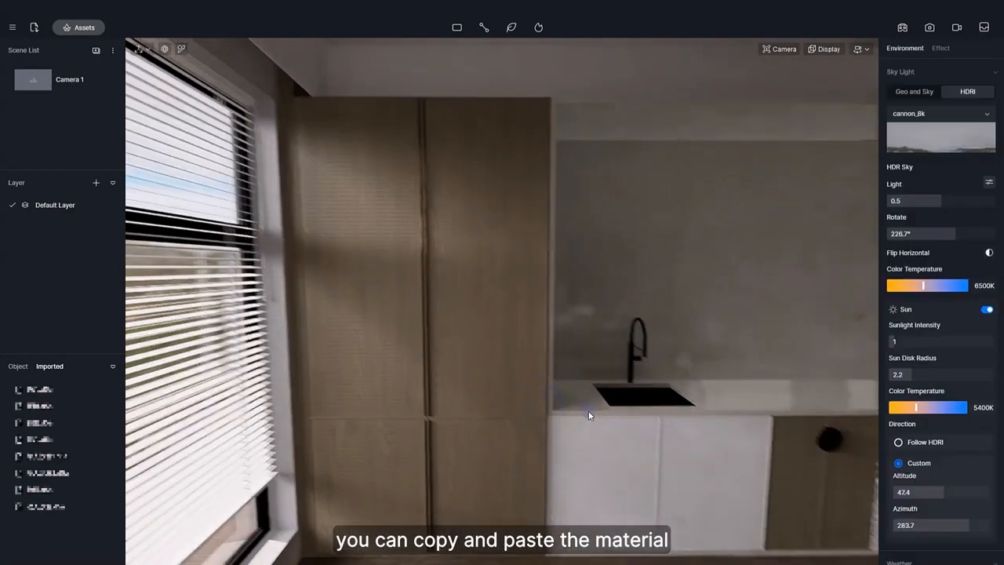
# - Pick the kitchen faucet's material and examine its base color, roughness and metallic settings
pyautogui.scroll(3, 500, 350)
pyautogui.click(500, 350)
pyautogui.moveTo(500, 350); pyautogui.dragTo(502, 275, button='middle')
pyautogui.scroll(3, 896, 94)
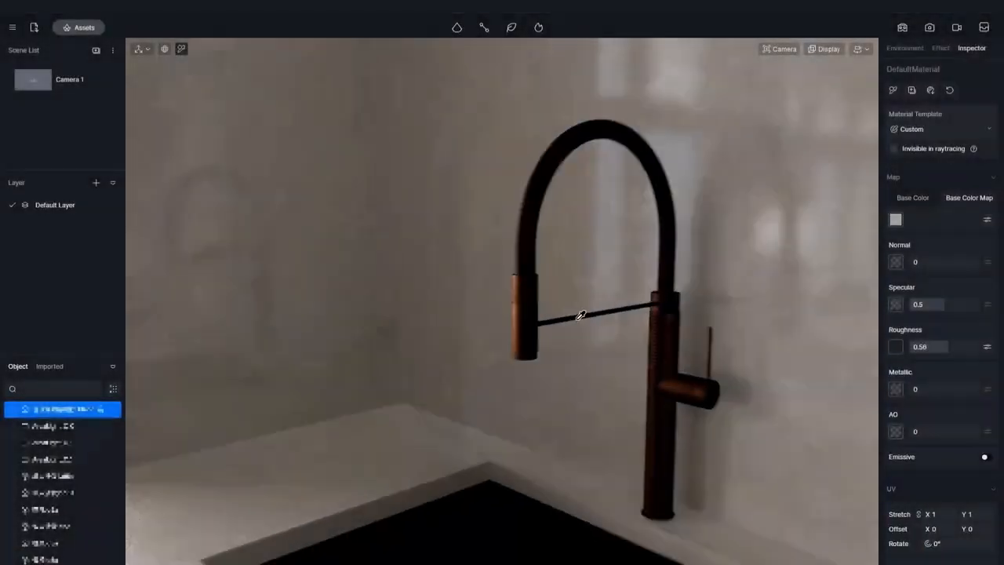
pyautogui.scroll(3, 580, 316)
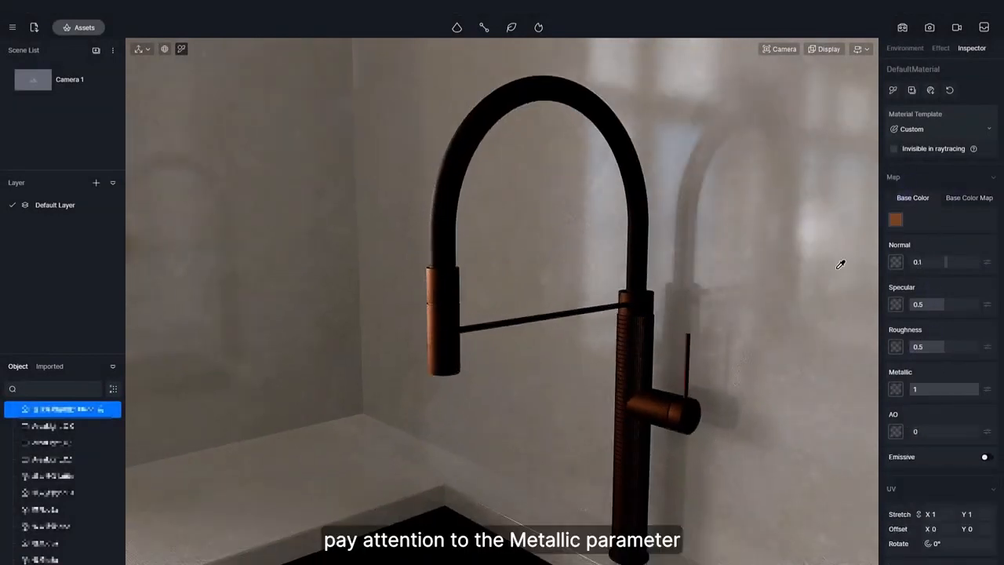
# - Lighten the faucet and cabinet-handle metal's base color to HSV 35, 34, 73, and select the white kitchen material's specular value for editing
pyautogui.click(896, 220)
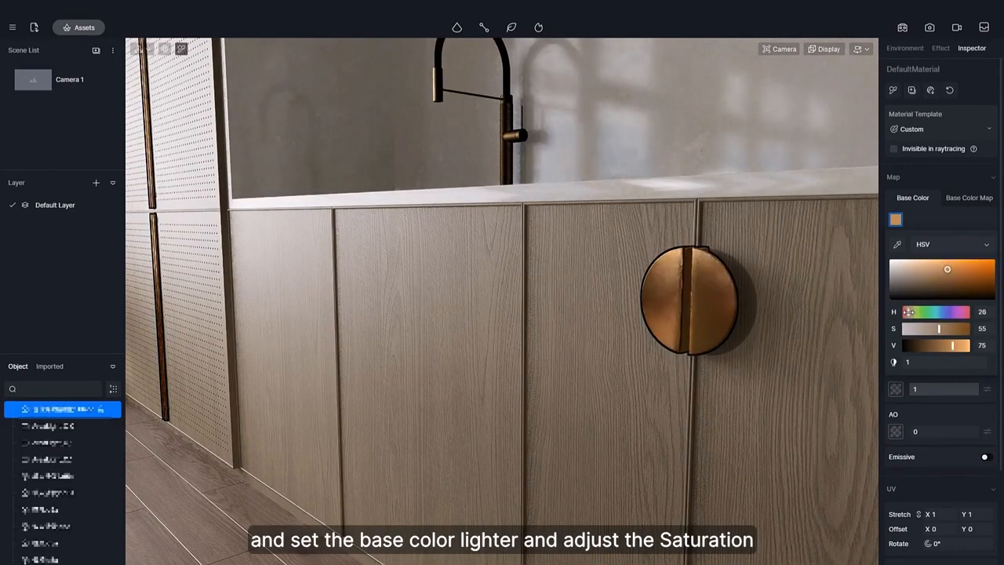
pyautogui.moveTo(939, 328); pyautogui.dragTo(946, 345)
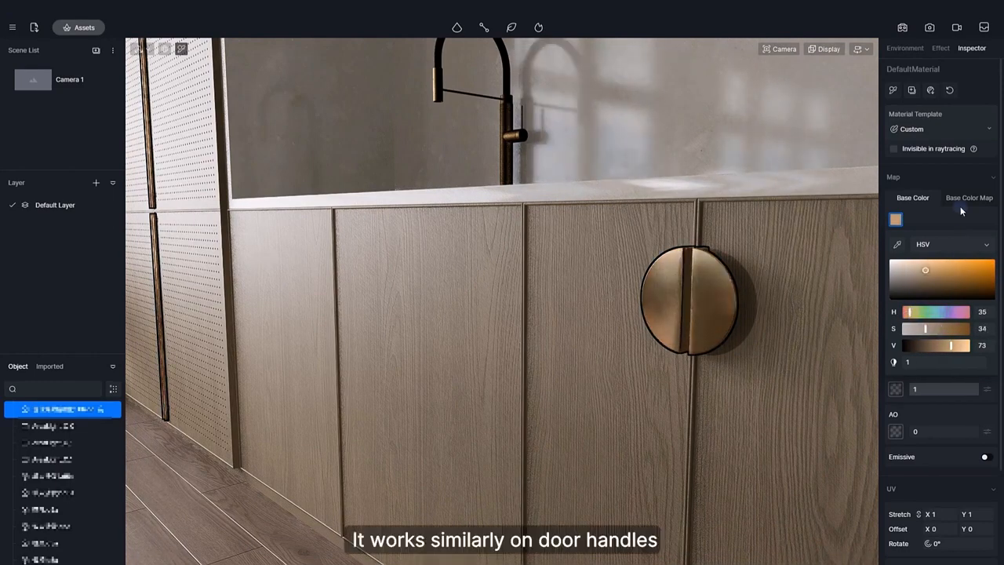
pyautogui.moveTo(921, 346); pyautogui.dragTo(929, 346)
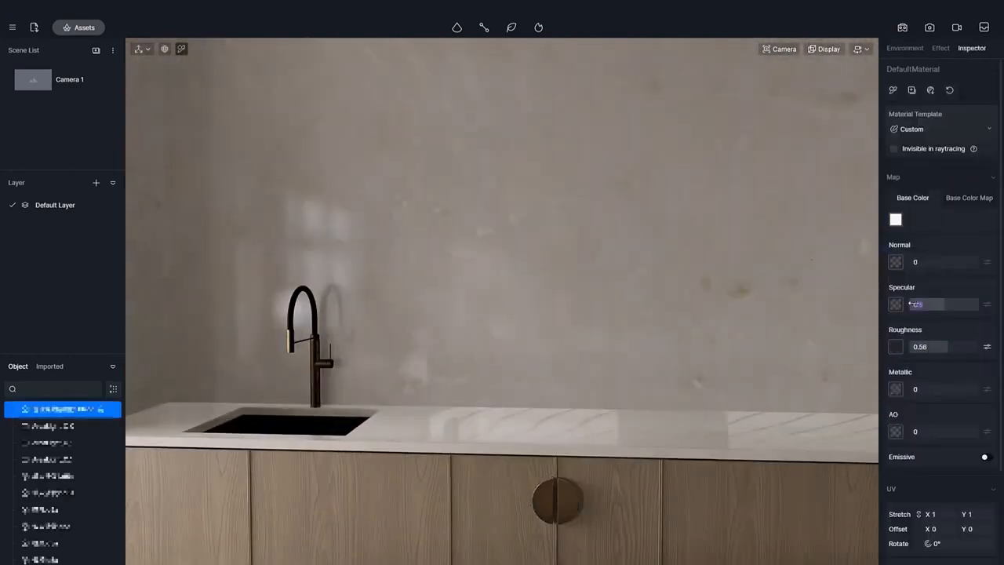
pyautogui.moveTo(911, 304); pyautogui.dragTo(910, 303)
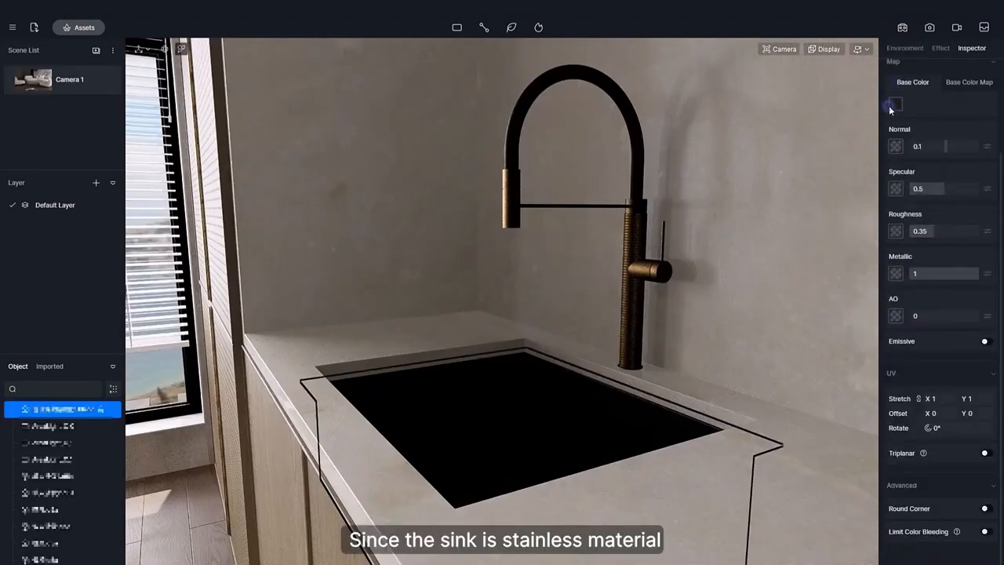
# - Brighten the black stainless sink's base color to a warm light grey
pyautogui.moveTo(931, 229); pyautogui.dragTo(938, 228)
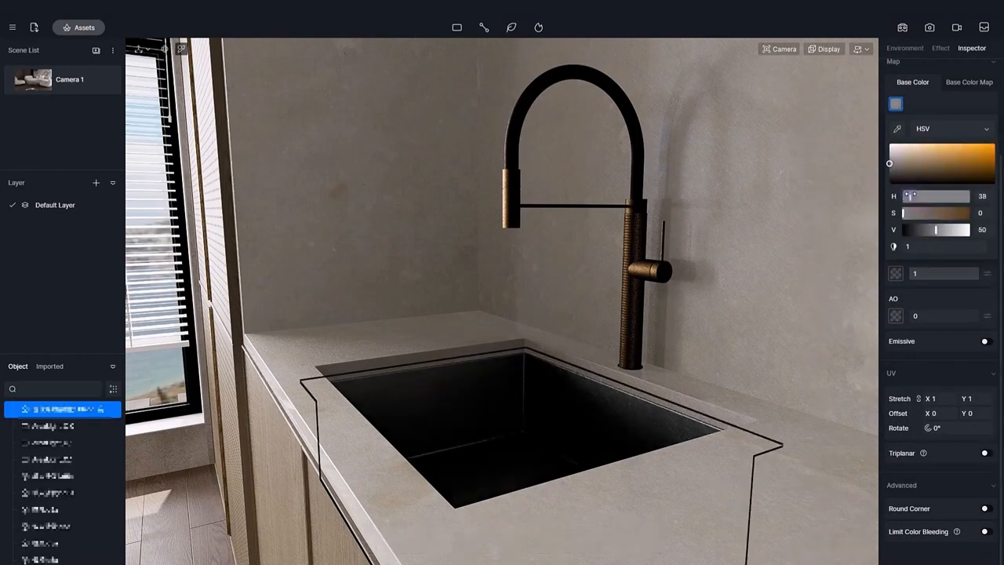
pyautogui.moveTo(937, 230)
pyautogui.mouseDown()
pyautogui.moveTo(966, 230)
pyautogui.moveTo(934, 228)
pyautogui.mouseUp()
pyautogui.click(948, 110)
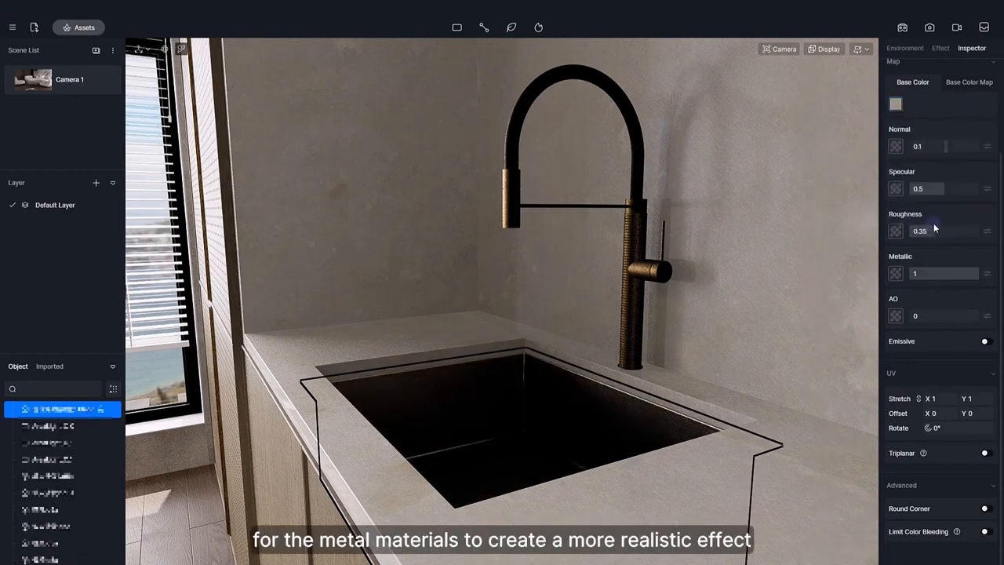
# - Deselect the sink material and narrow the camera's field of view
pyautogui.moveTo(615, 403); pyautogui.dragTo(676, 384, button='middle')
pyautogui.press('Escape')
pyautogui.click(789, 50)
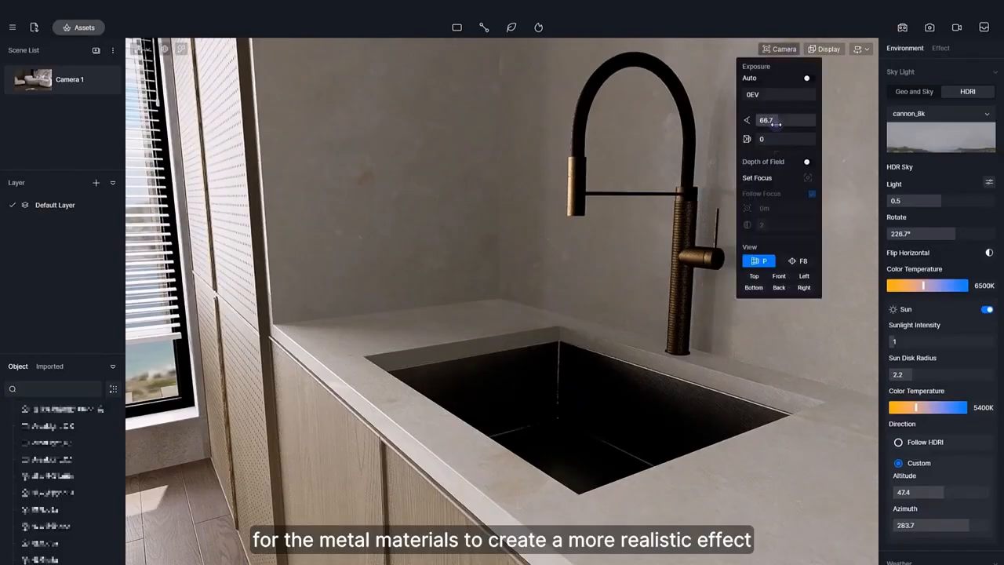
pyautogui.moveTo(773, 120); pyautogui.dragTo(758, 121)
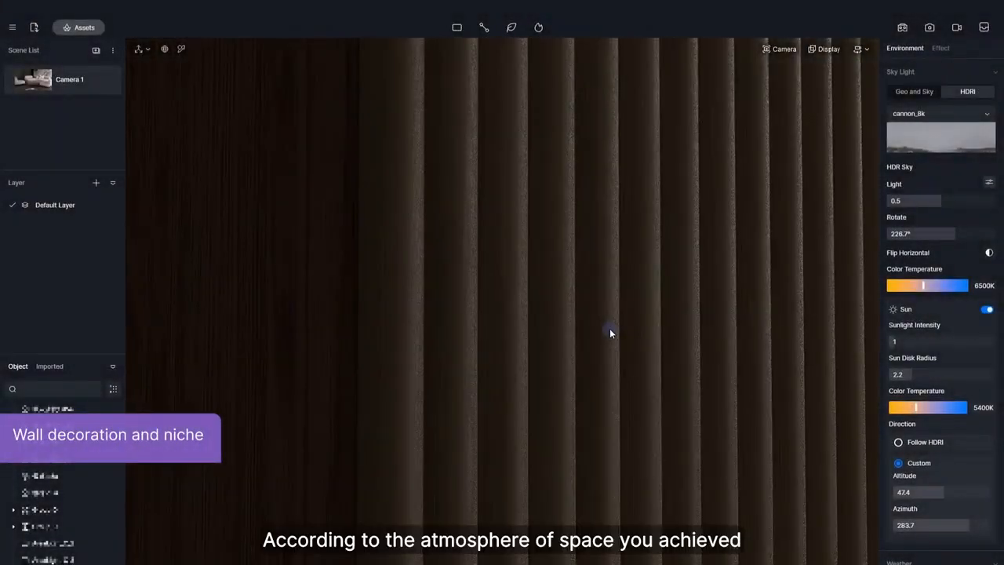
# - Pick the fluted wall panel's material, enable Triplanar mapping and set its UV stretch to 1
pyautogui.click(610, 328)
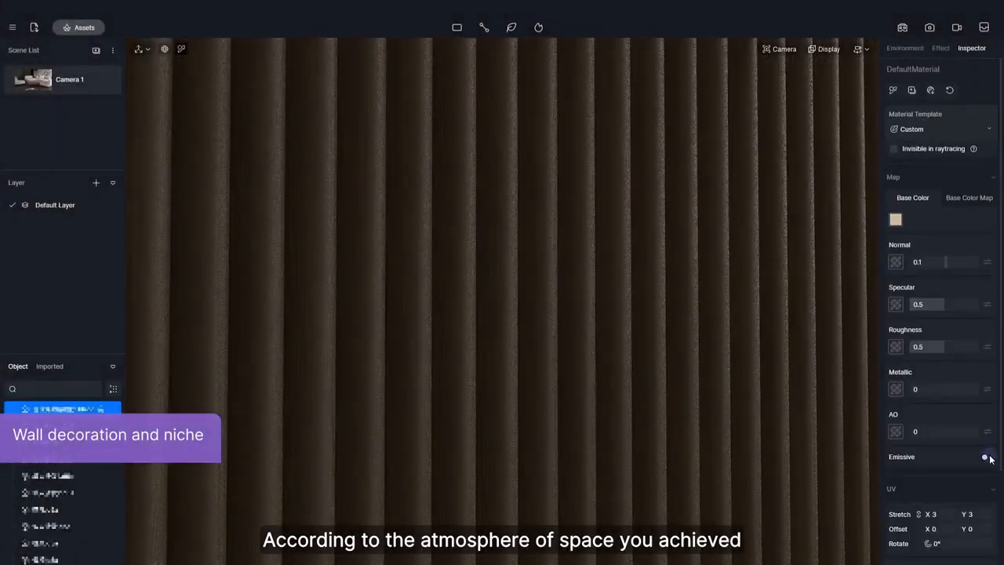
pyautogui.scroll(-1, 965, 447)
pyautogui.click(985, 474)
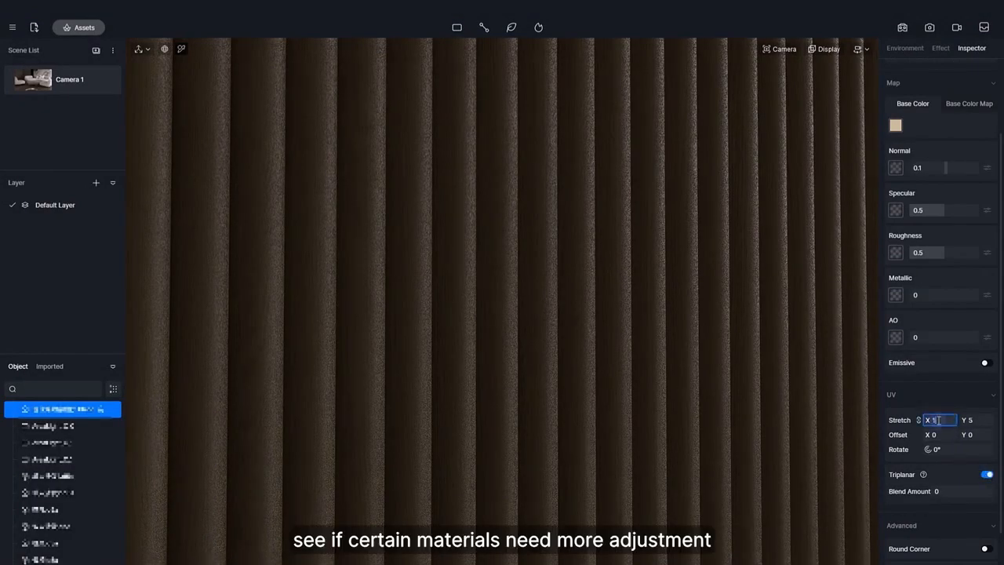
# - Pick the black niche material beside the fluted panel and raise its base color brightness slightly
pyautogui.scroll(-10, 617, 307)
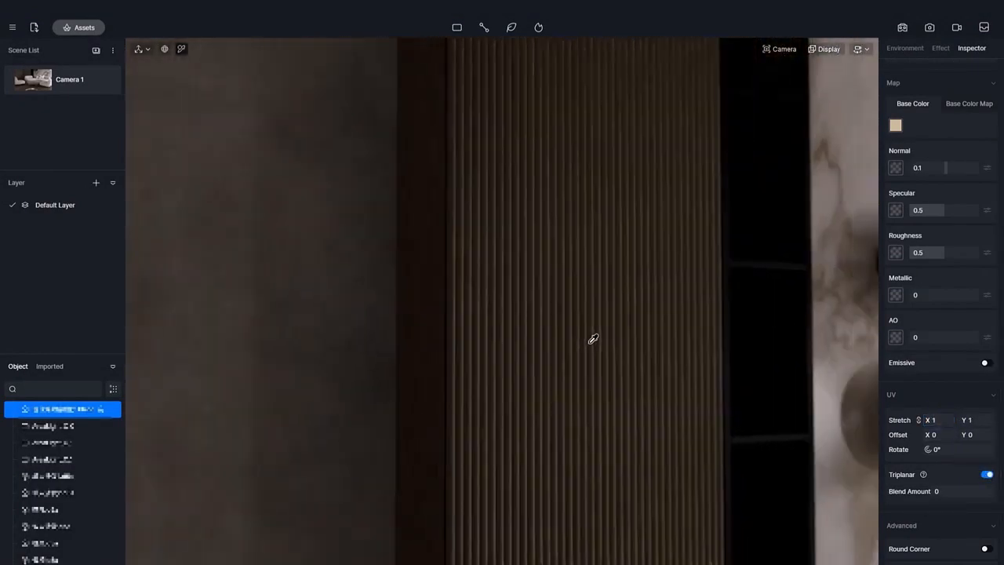
pyautogui.moveTo(734, 230); pyautogui.dragTo(556, 256, button='right')
pyautogui.scroll(-4, 577, 353)
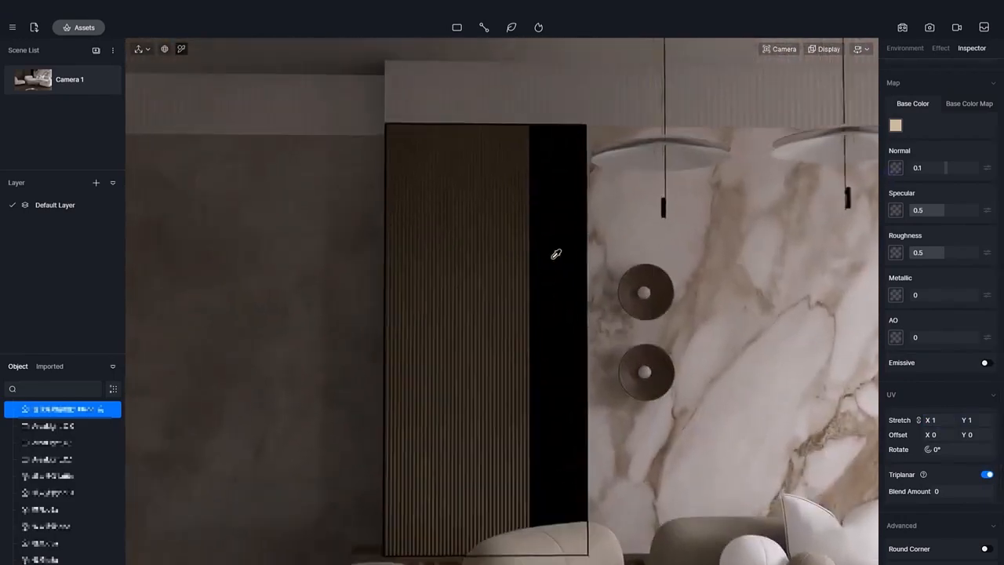
pyautogui.click(557, 256)
pyautogui.click(896, 126)
pyautogui.moveTo(905, 251); pyautogui.dragTo(927, 245)
pyautogui.moveTo(927, 244); pyautogui.dragTo(912, 249)
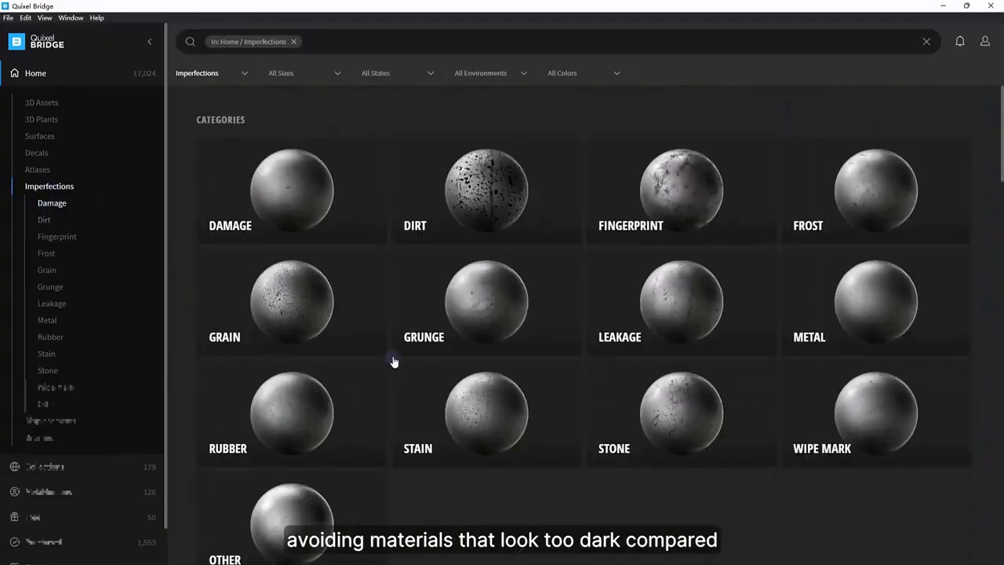
# - Browse the Grunge and Wipe Mark imperfections in Quixel Bridge, then return to D5 Render
pyautogui.click(519, 293)
pyautogui.scroll(-5, 574, 371)
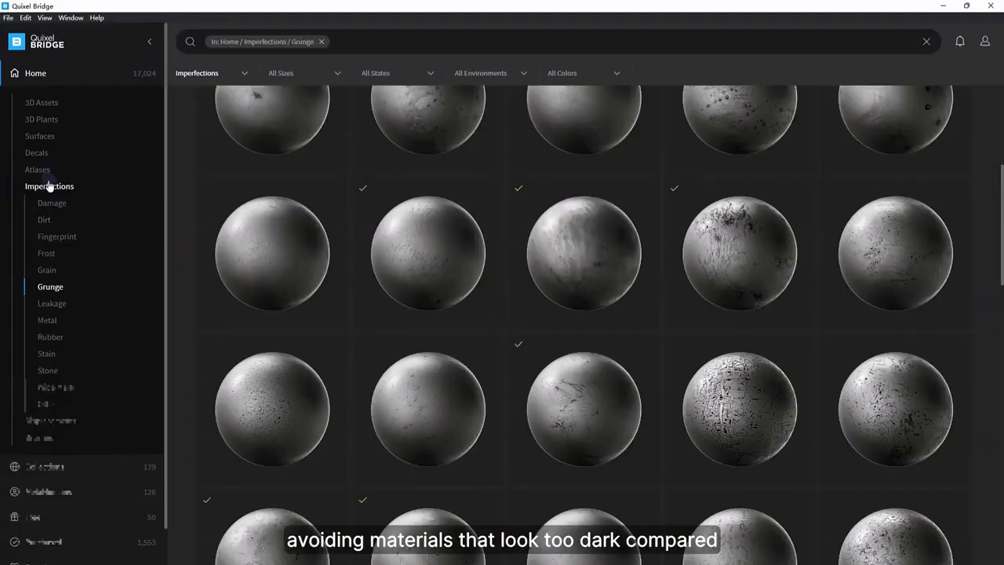
pyautogui.click(56, 388)
pyautogui.click(943, 7)
# - Load an imperfection texture as the niche material's roughness map and set the roughness to 0.71
pyautogui.click(895, 232)
pyautogui.doubleClick(263, 95)
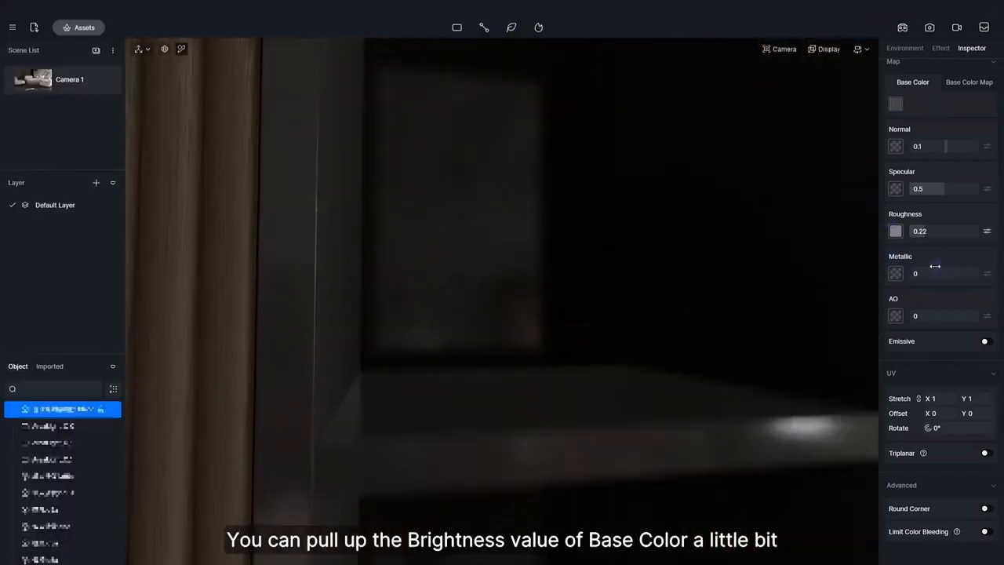
pyautogui.moveTo(926, 231); pyautogui.dragTo(959, 230)
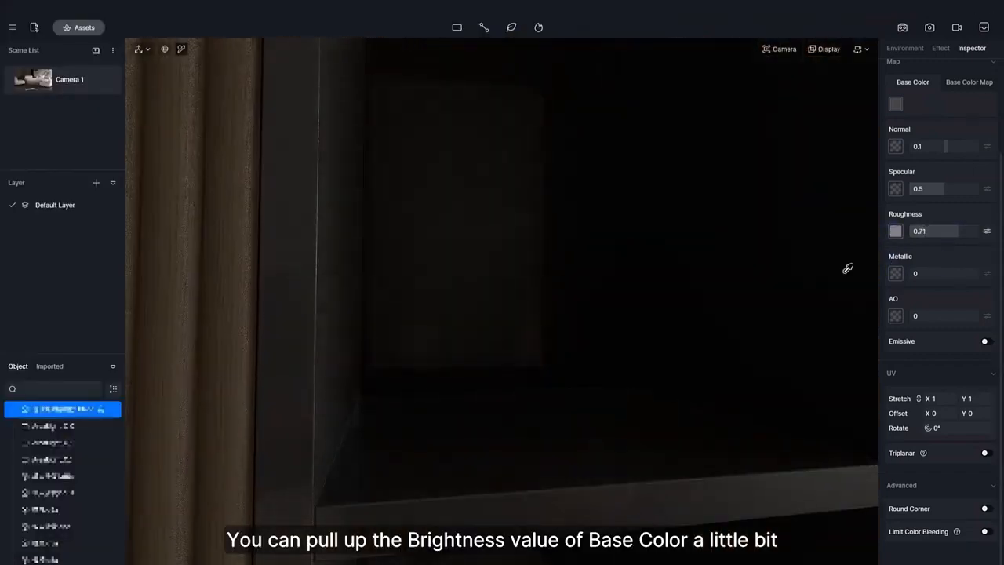
# - Give the niche's roughness map individual UVs with stretch 10 and Triplanar UV, and set the roughness to 0.74
pyautogui.scroll(-5, 848, 268)
pyautogui.click(988, 233)
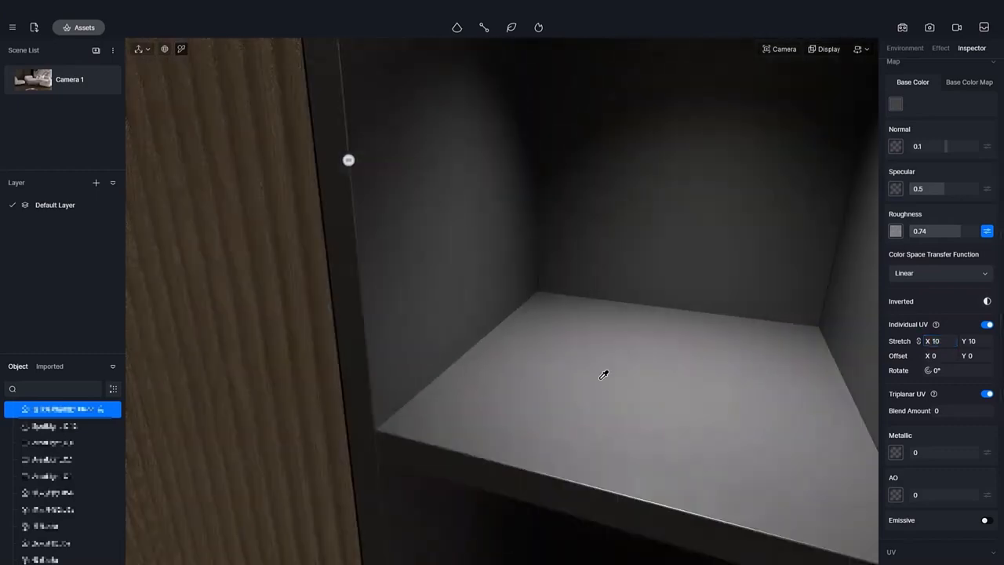
pyautogui.scroll(3, 602, 372)
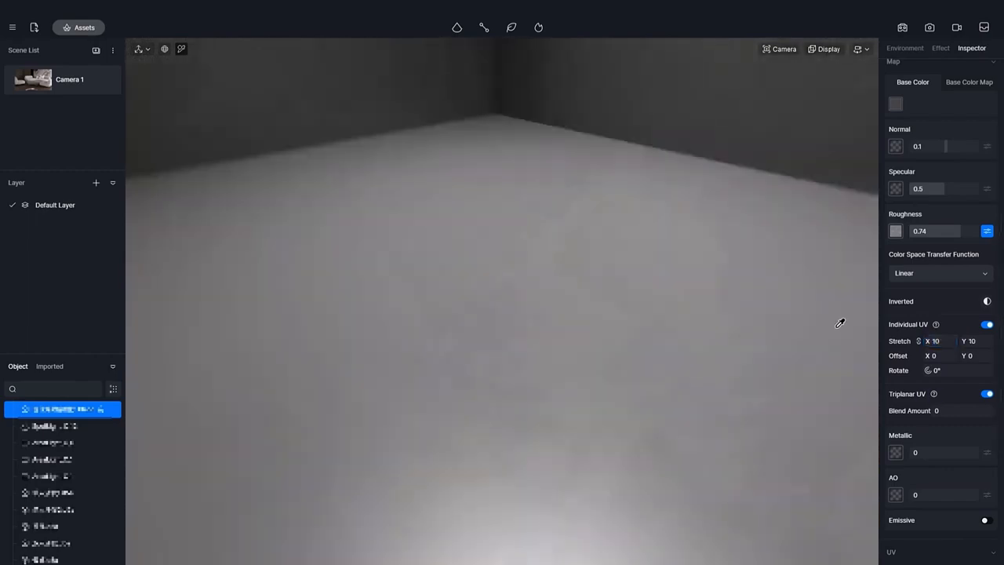
pyautogui.click(936, 340)
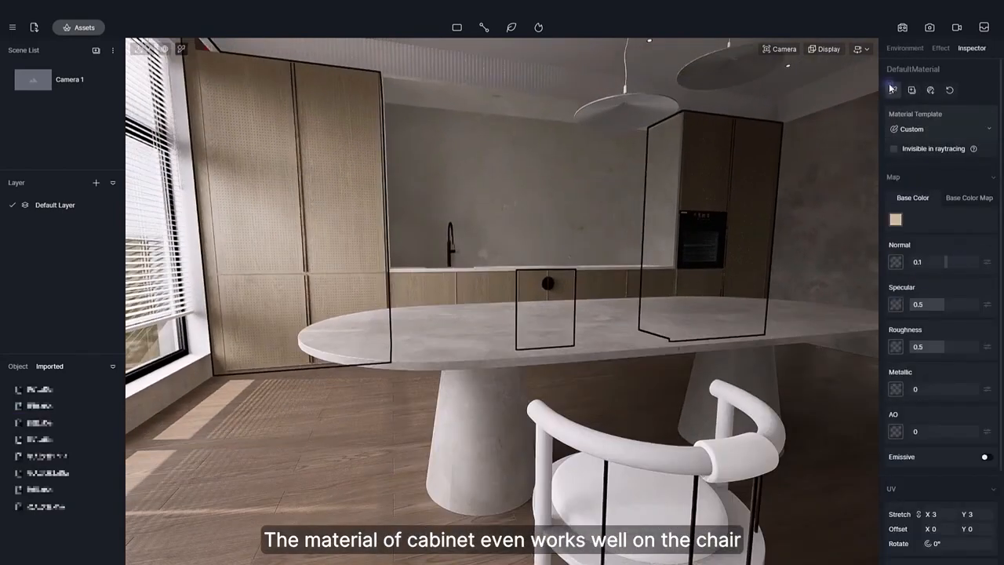
# - Apply the kitchen cabinet's wood material to the dining chair's frame
pyautogui.moveTo(541, 306); pyautogui.dragTo(642, 452)
pyautogui.moveTo(641, 453); pyautogui.dragTo(642, 453)
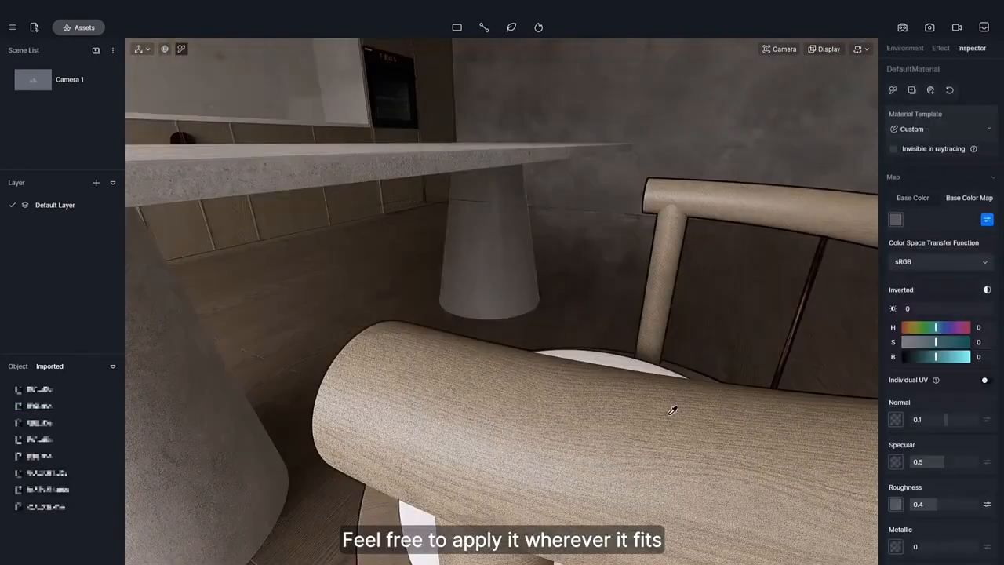
pyautogui.click(987, 219)
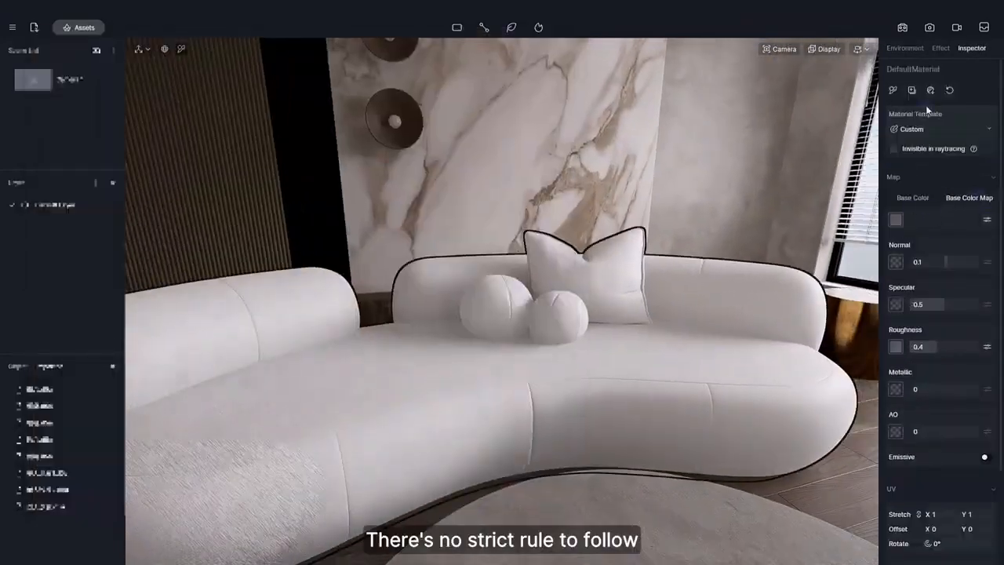
# - Load the fabric_plain_sbklx0p0 texture maps onto the sofa material, and set its normal to 1 and UV stretch to 10
pyautogui.click(930, 91)
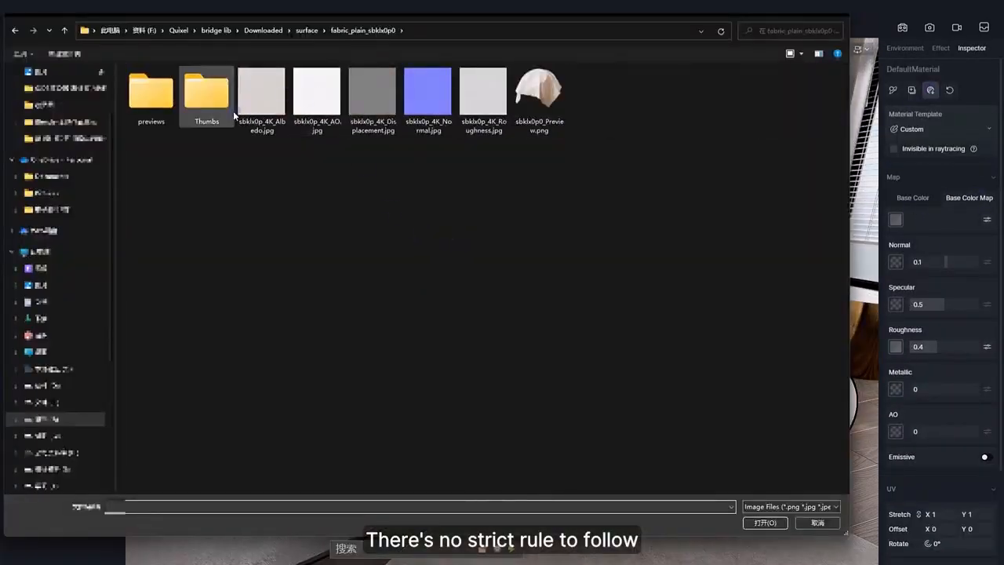
pyautogui.click(765, 522)
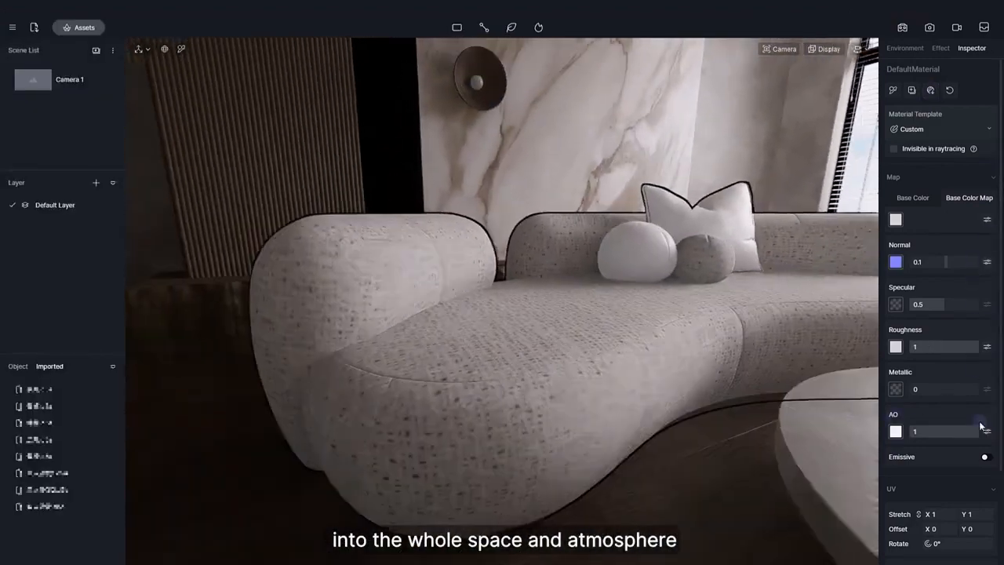
pyautogui.scroll(-2, 980, 471)
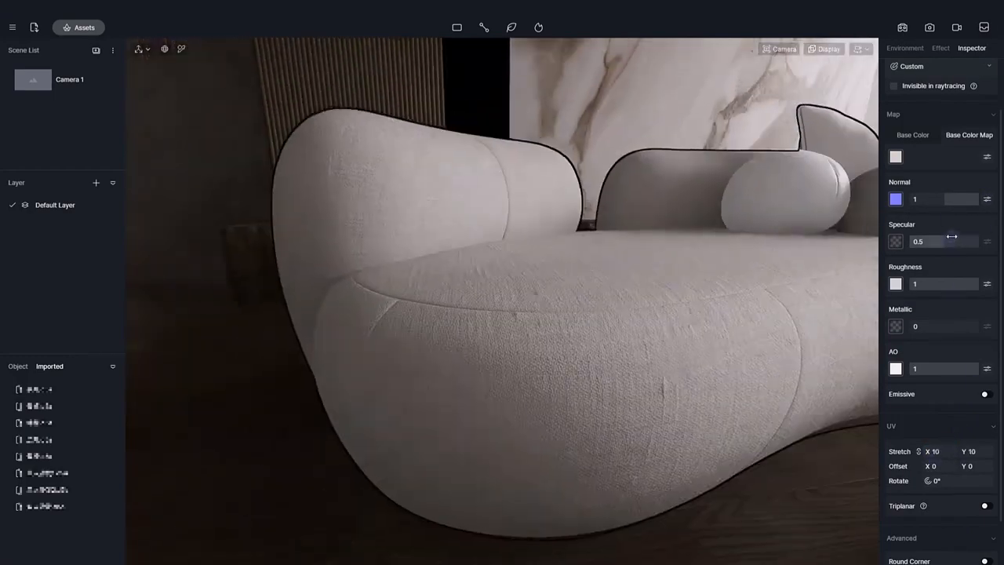
# - Set the sofa fabric's roughness to 1 and change its material template to Cloth
pyautogui.moveTo(923, 284); pyautogui.dragTo(998, 289)
pyautogui.click(929, 70)
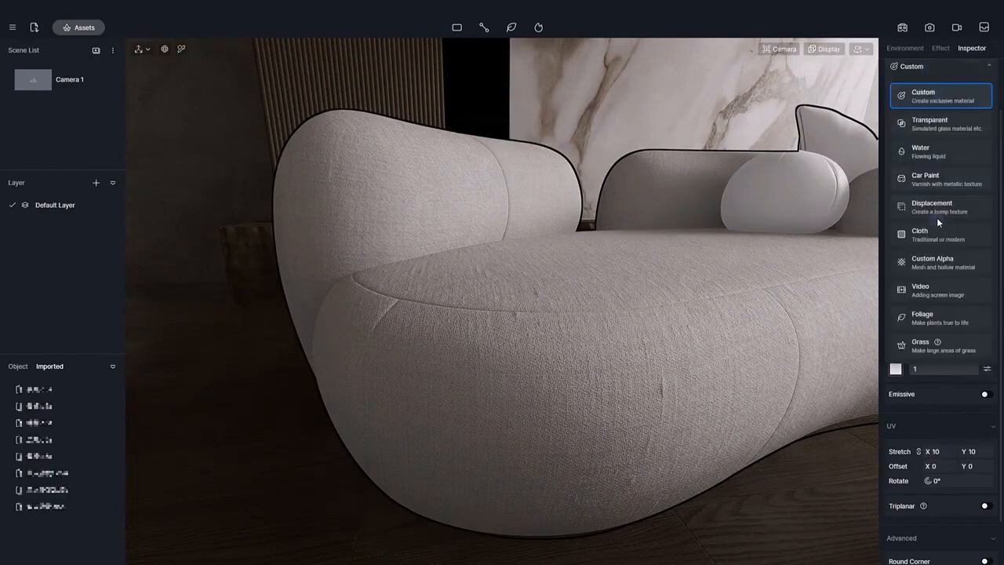
pyautogui.click(951, 265)
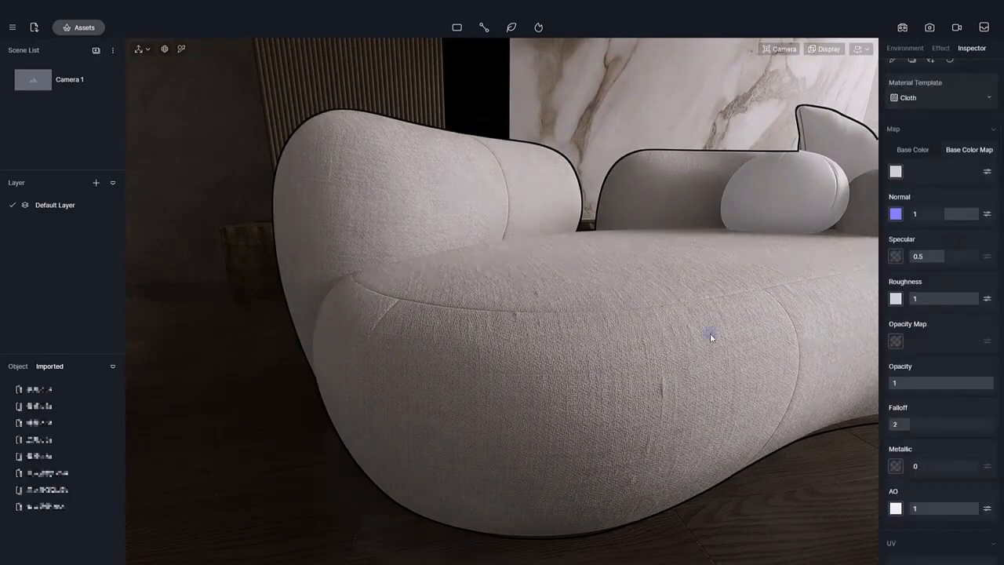
# - Apply the sofa's cloth material to the dining chair's seat cushion and inspect the fabric up close
pyautogui.moveTo(710, 333); pyautogui.dragTo(409, 329, button='right')
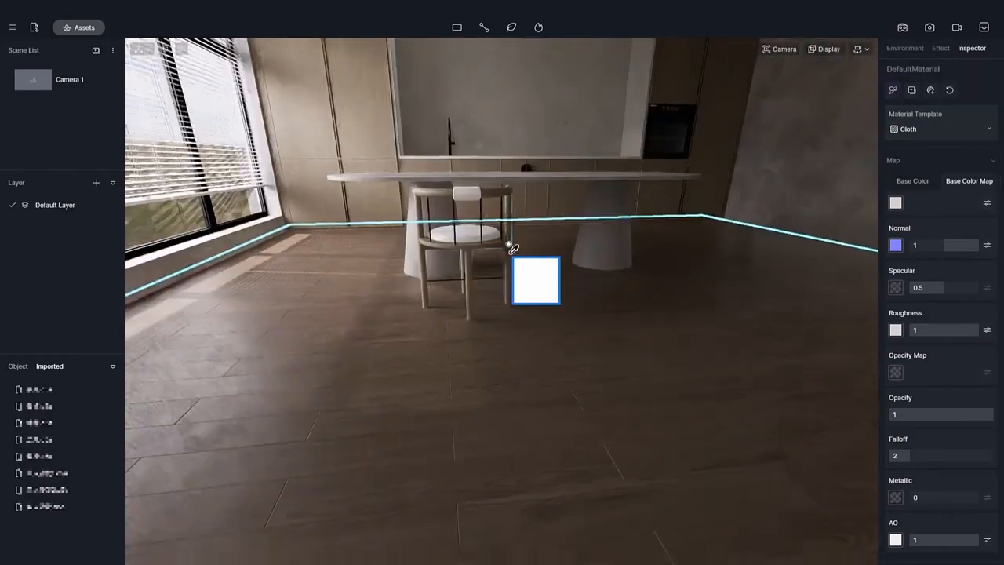
pyautogui.moveTo(509, 244); pyautogui.dragTo(516, 297, button='middle')
pyautogui.scroll(5, 516, 296)
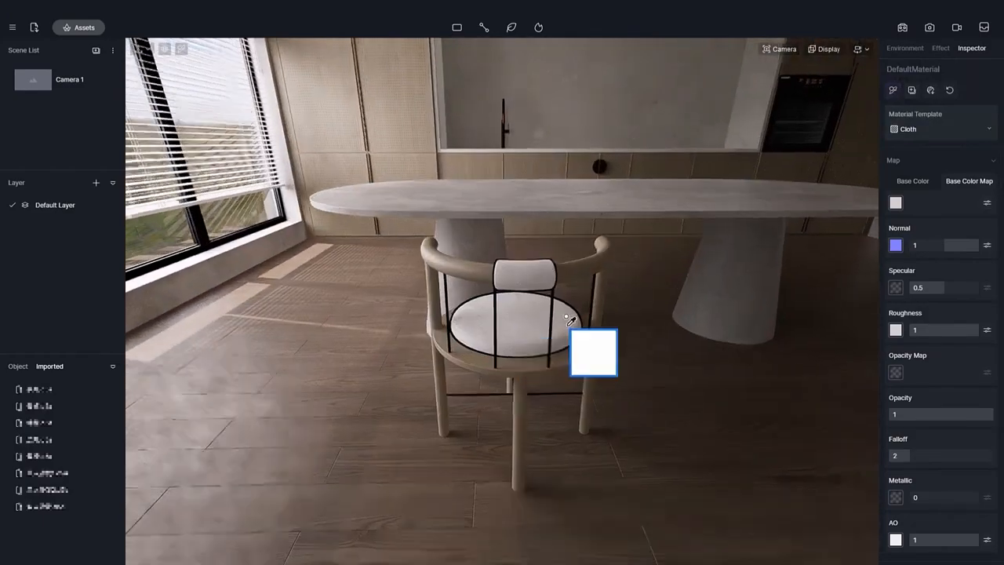
pyautogui.scroll(6, 597, 361)
pyautogui.moveTo(632, 425); pyautogui.dragTo(579, 394, button='middle')
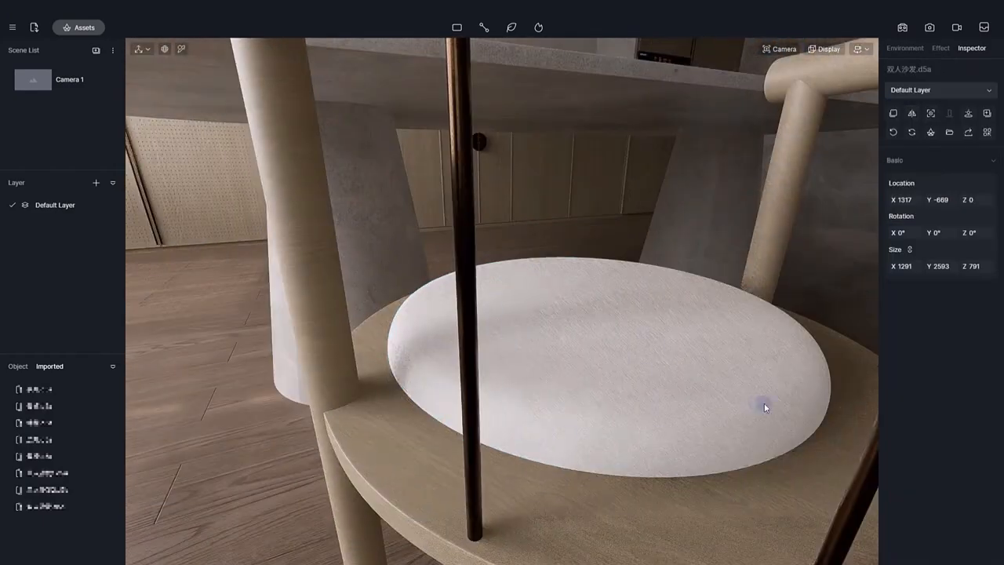
pyautogui.click(701, 385)
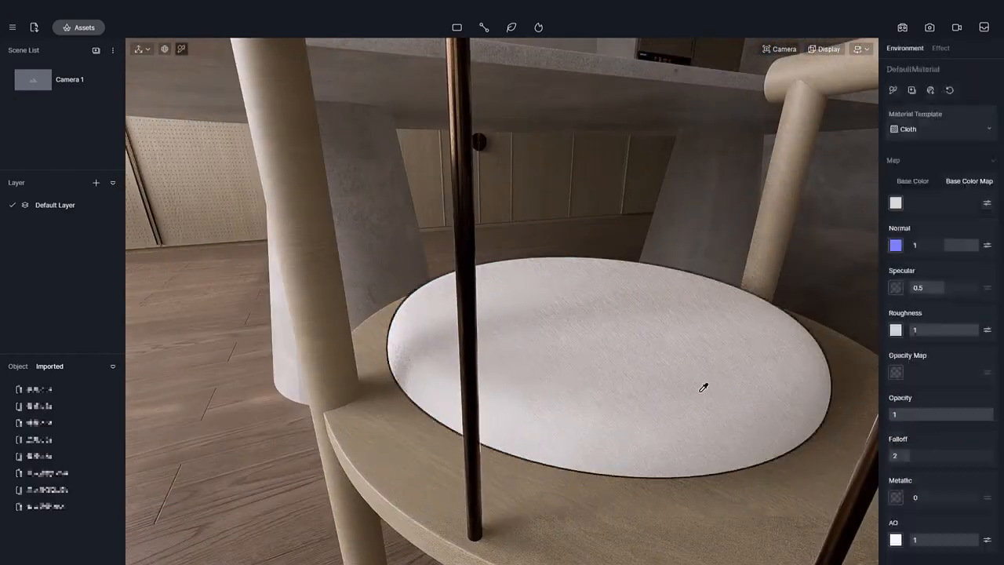
pyautogui.scroll(4, 809, 444)
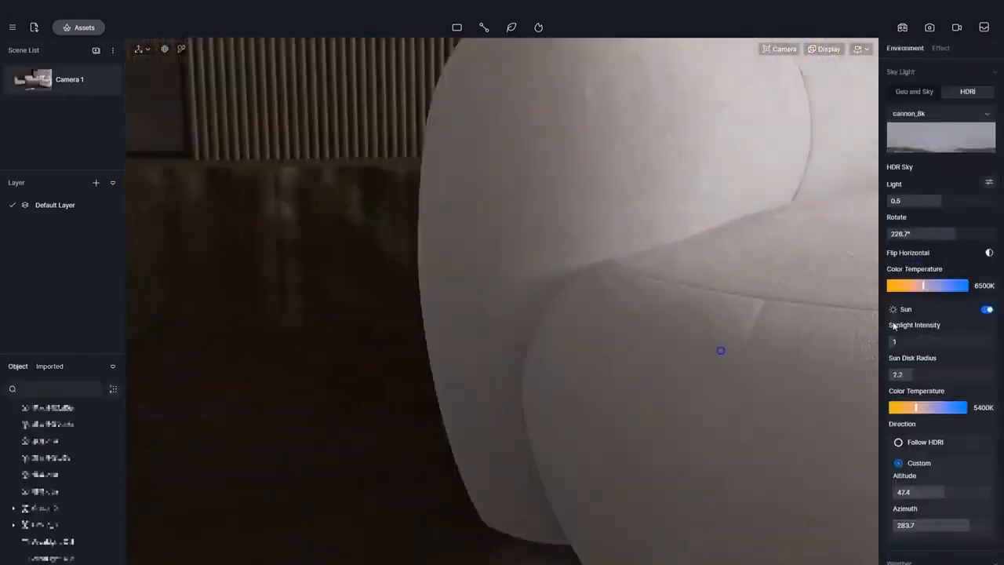
# - Tint the sofa cloth material's base color to a warm beige
pyautogui.click(677, 345)
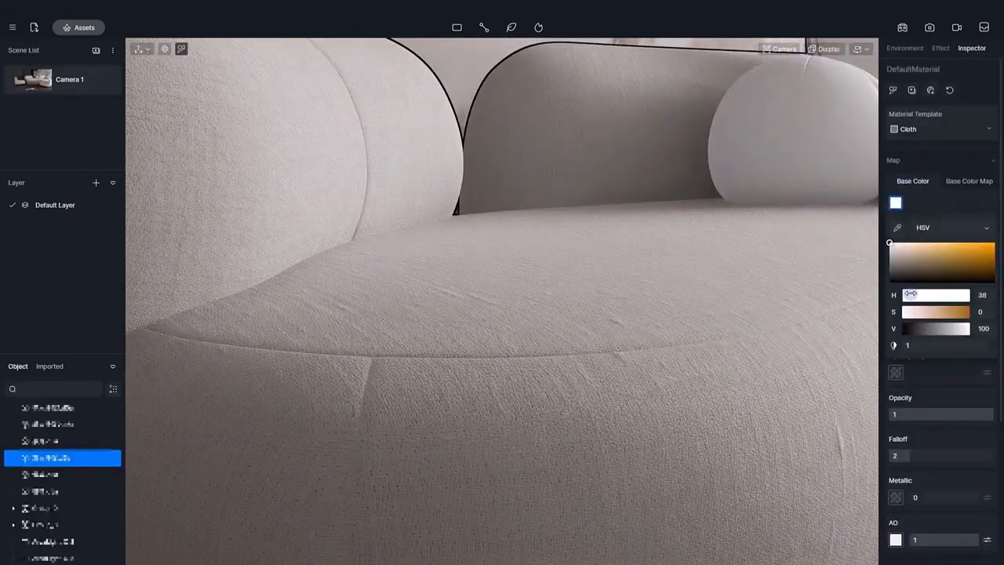
pyautogui.click(941, 326)
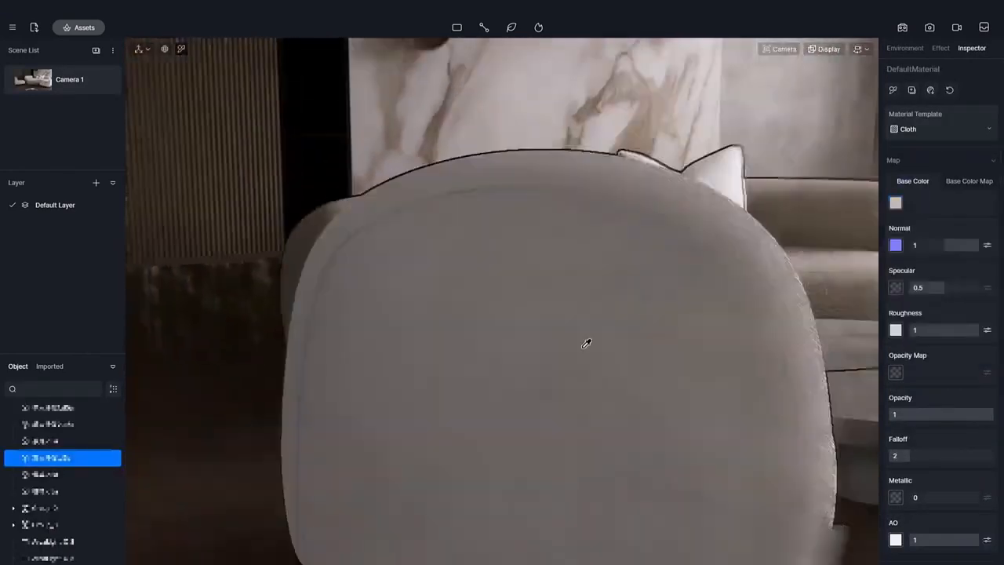
pyautogui.scroll(-5, 628, 306)
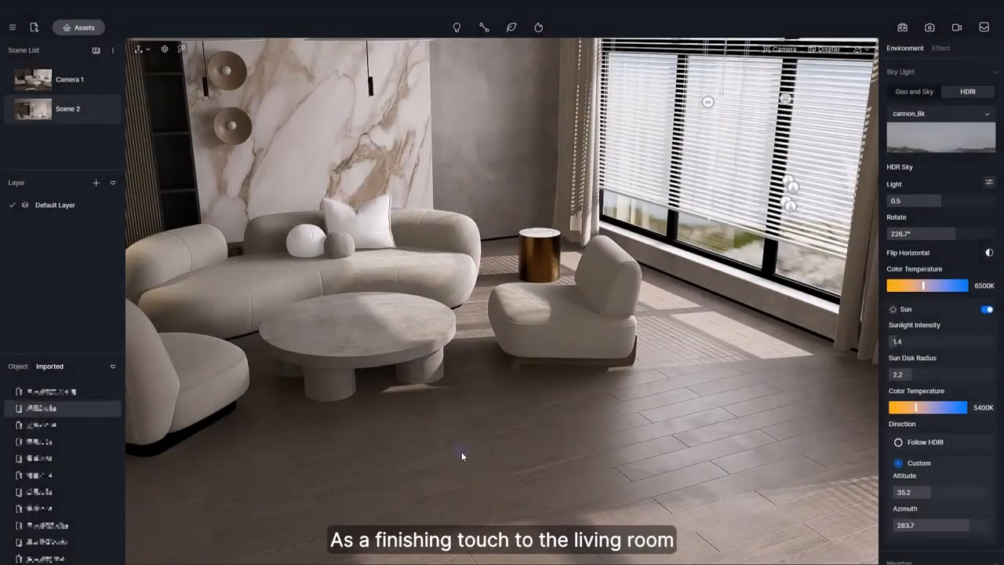
# - Place a rectangular carpet on the floor beneath the coffee table and armchairs
pyautogui.click(433, 435)
pyautogui.moveTo(433, 436); pyautogui.dragTo(393, 436, button='right')
pyautogui.moveTo(636, 435)
pyautogui.mouseDown()
pyautogui.moveTo(637, 398)
pyautogui.moveTo(636, 438)
pyautogui.moveTo(633, 429)
pyautogui.mouseUp()
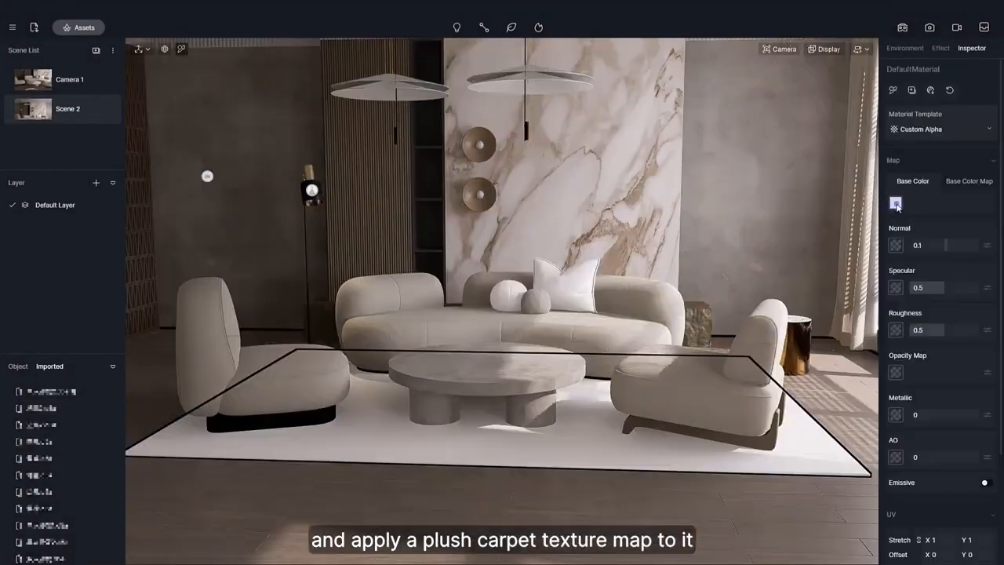
# - Load a plush carpet texture as the carpet material's base color map
pyautogui.click(895, 202)
pyautogui.click(969, 180)
pyautogui.click(895, 203)
pyautogui.doubleClick(314, 168)
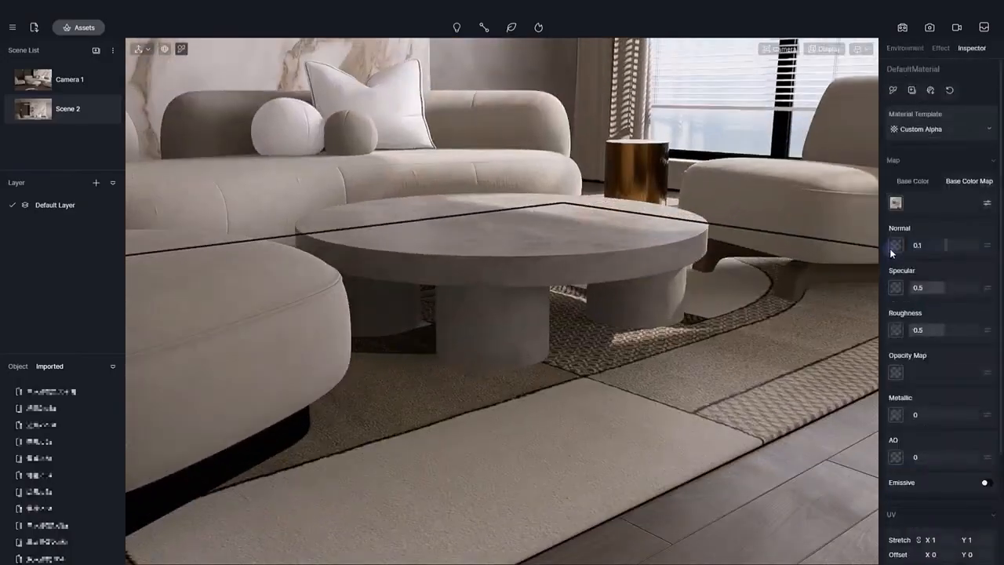
# - Load a carpet fabric normal map into the carpet material at strength 1 and open that map's adjustments
pyautogui.click(895, 245)
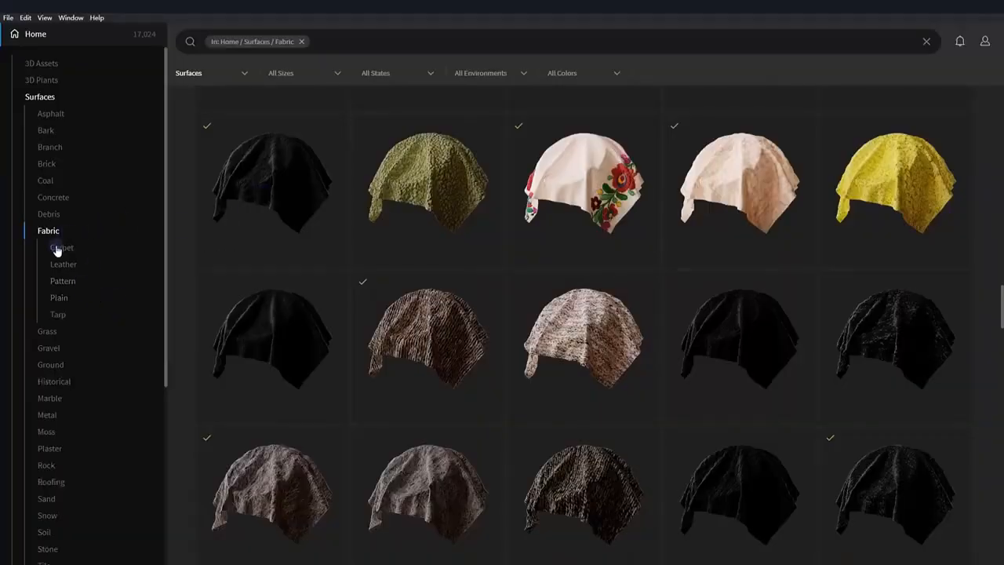
pyautogui.scroll(-10, 557, 393)
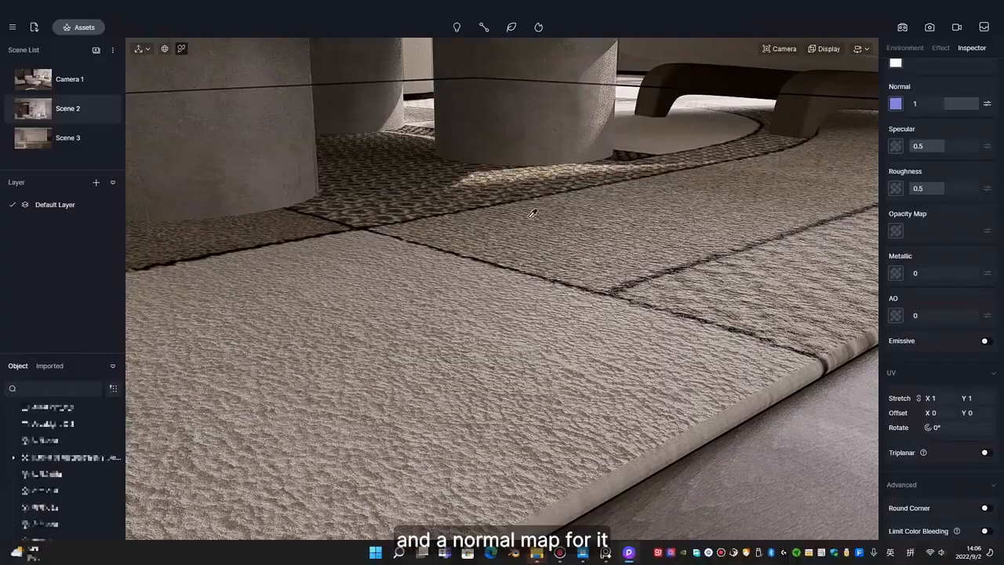
pyautogui.click(896, 104)
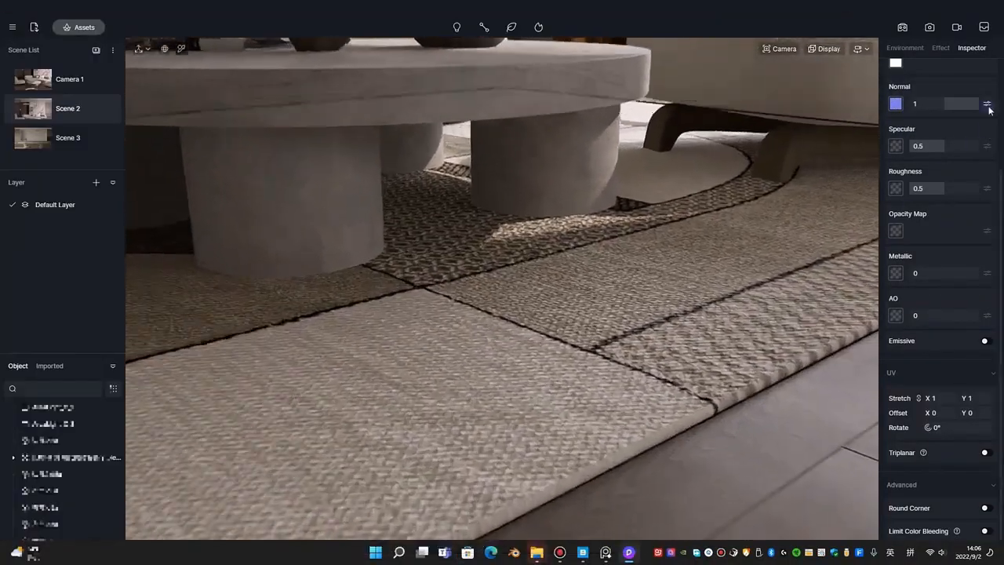
pyautogui.click(986, 103)
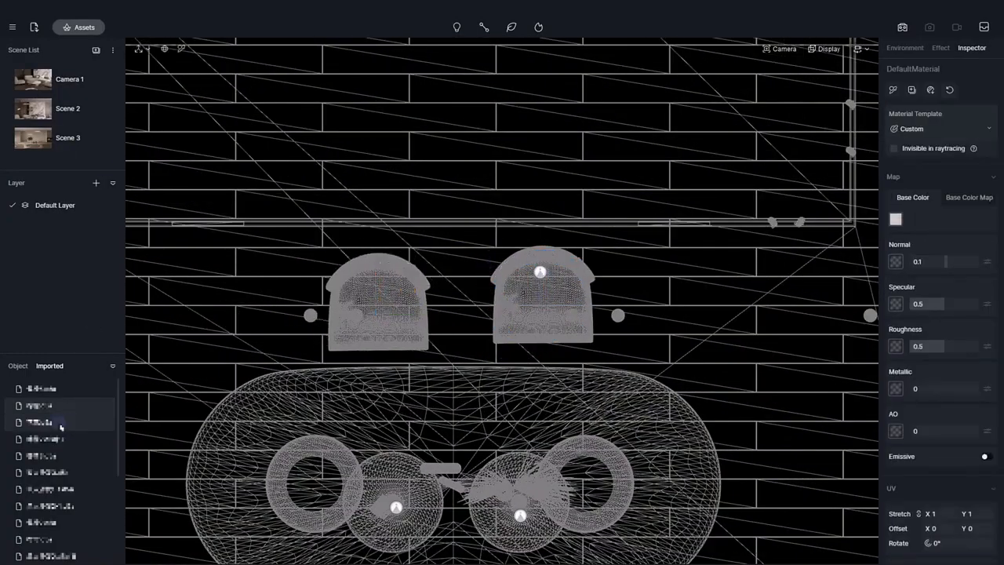
# - Place dining chairs around the oval table, rotating the one on the long side to 145° and the end chair to 218° about Z
pyautogui.scroll(-2, 84, 517)
pyautogui.click(67, 539)
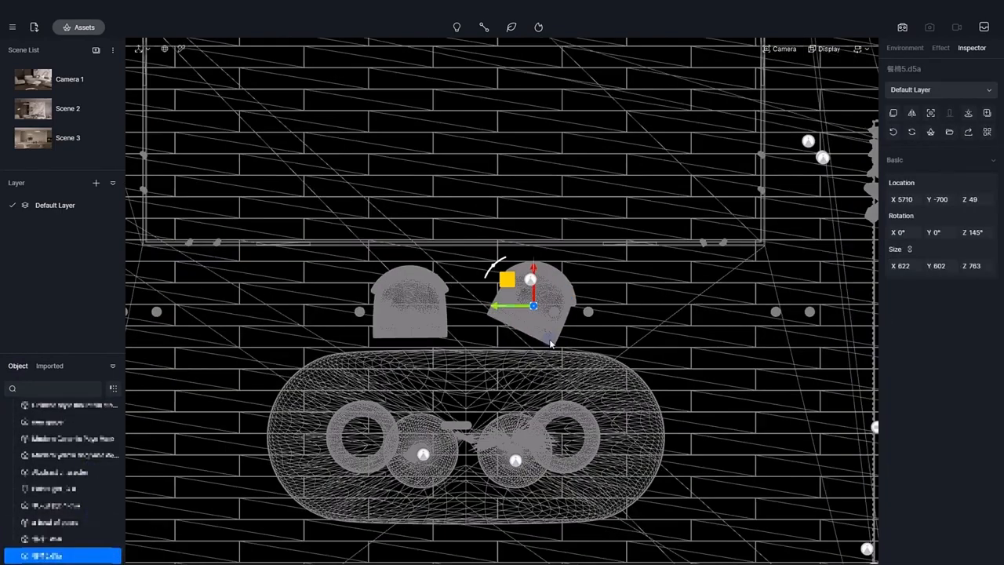
pyautogui.scroll(-2, 581, 247)
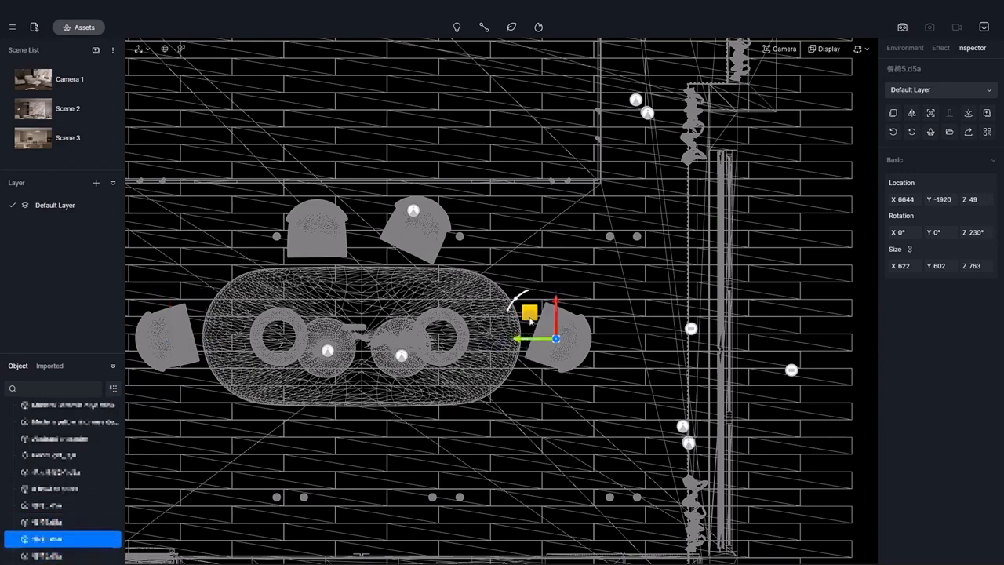
pyautogui.press('Down')
pyautogui.press('Down')
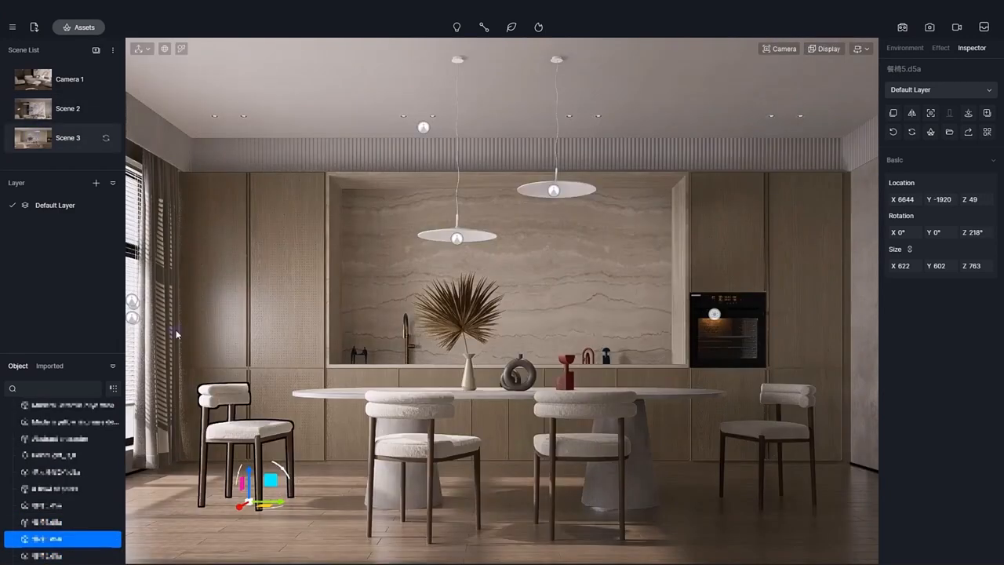
pyautogui.moveTo(769, 439); pyautogui.dragTo(722, 470)
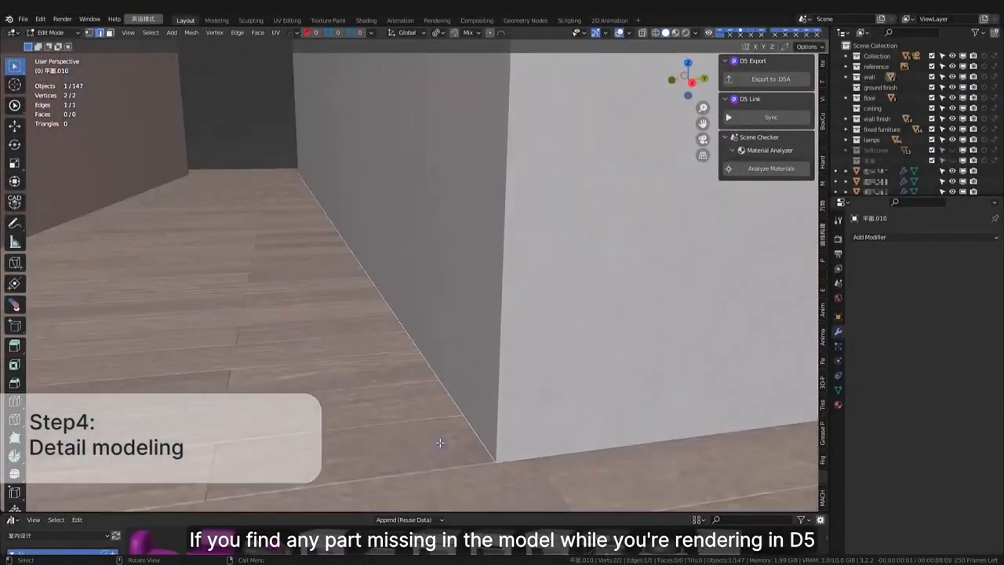
# - Switch to Blender and extrude the wall's floor-level edge -10 mm along Y to start the baseboard profile
pyautogui.press('g')
pyautogui.press('y')
pyautogui.click(393, 445)
pyautogui.press('g')
pyautogui.press('y')
pyautogui.click(422, 446)
pyautogui.press('3')
pyautogui.click(464, 417)
pyautogui.press('e')
pyautogui.click(463, 417)
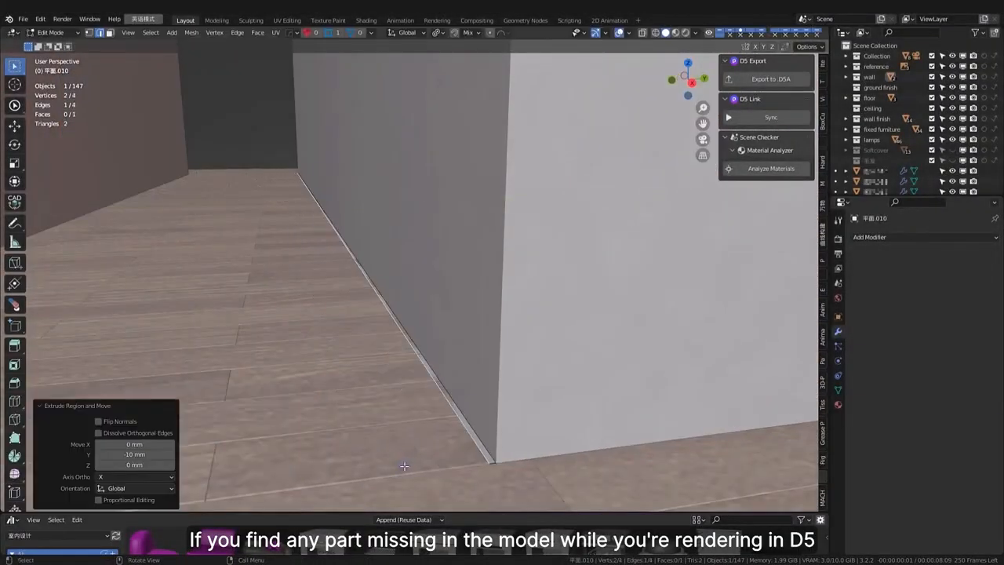
pyautogui.press('g')
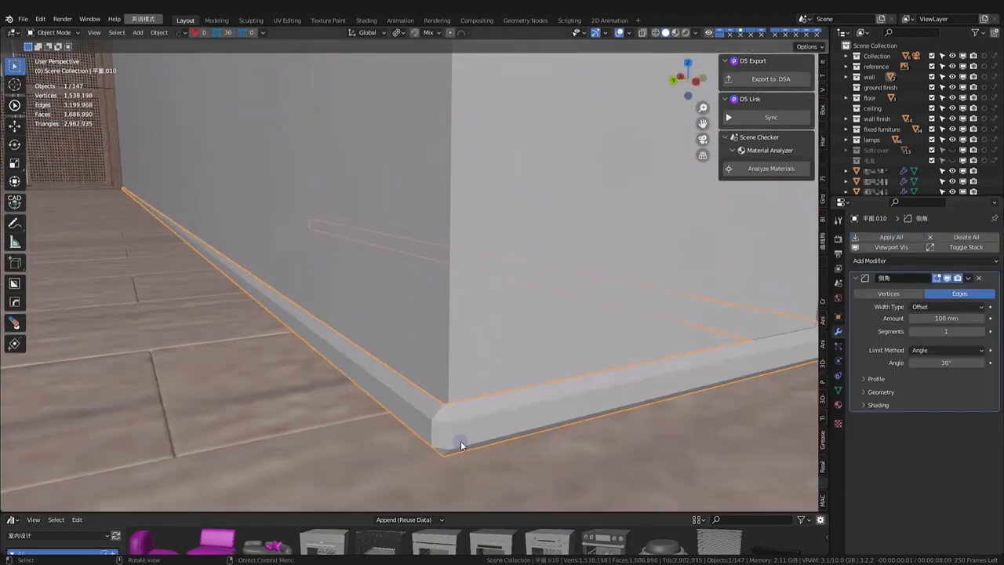
# - Create a new material named Baseboard for the baseboard and darken its base color to near black
pyautogui.click(784, 278)
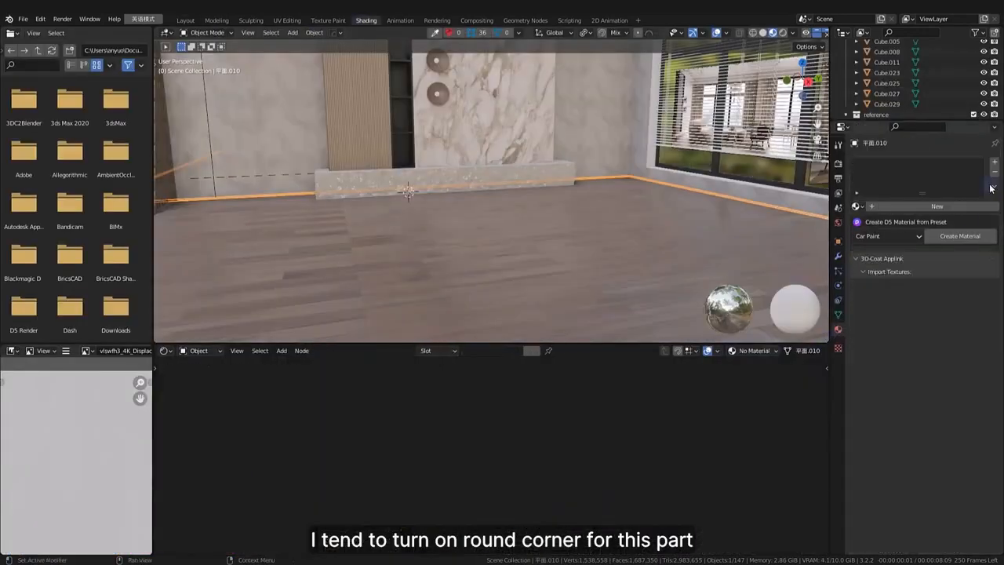
pyautogui.click(936, 205)
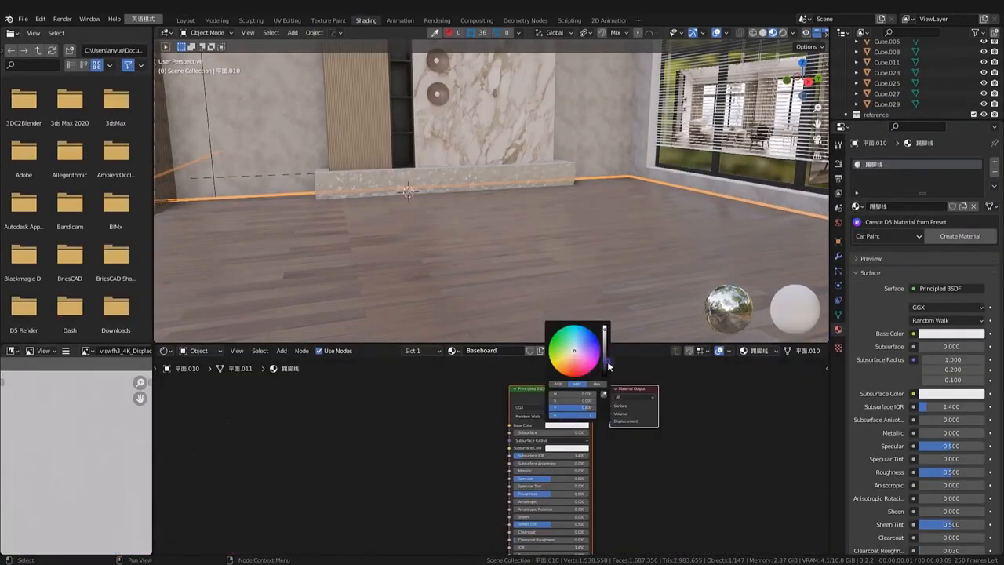
pyautogui.scroll(3, 586, 172)
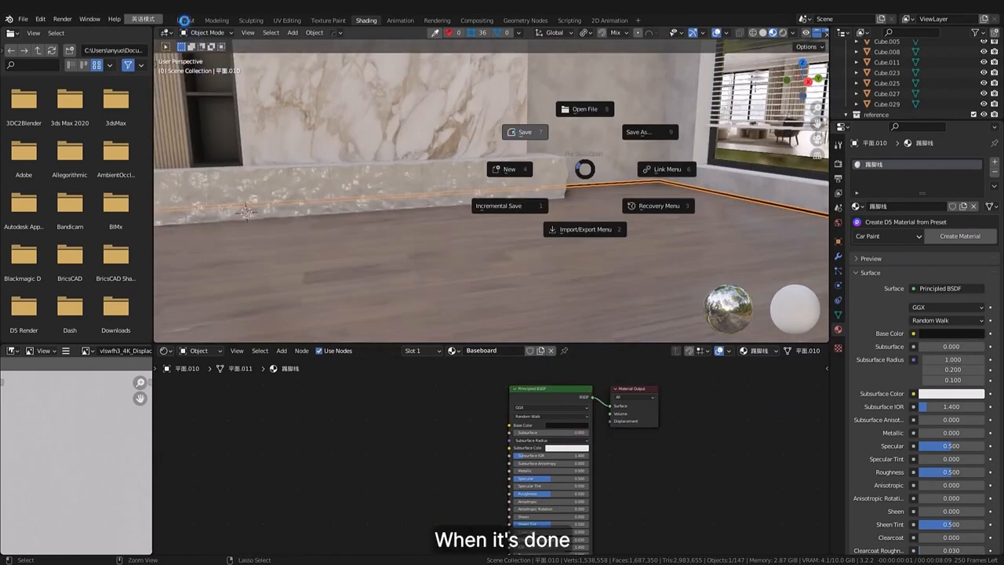
# - Return to the modeling workspace and enable D5 live sync with cameras and lights sent
pyautogui.click(183, 20)
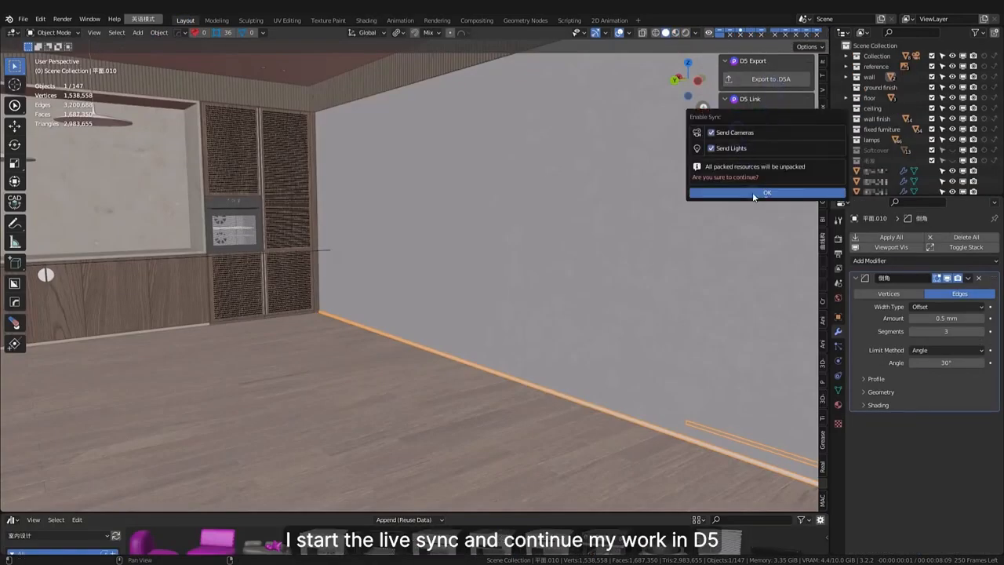
pyautogui.click(752, 192)
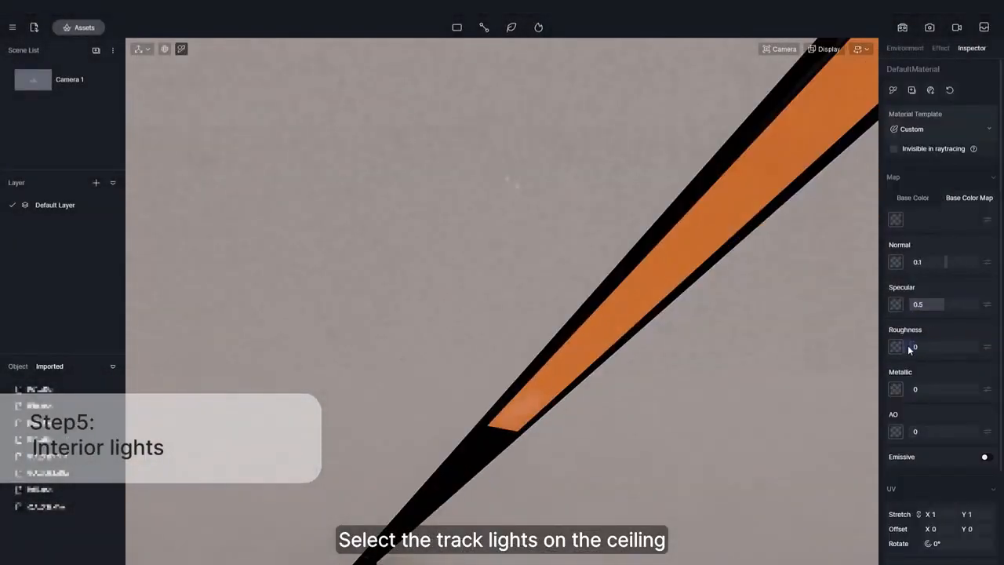
# - Switch to D5 Render, make the ceiling track light's material emissive and select the recessed ceiling downlight
pyautogui.click(987, 456)
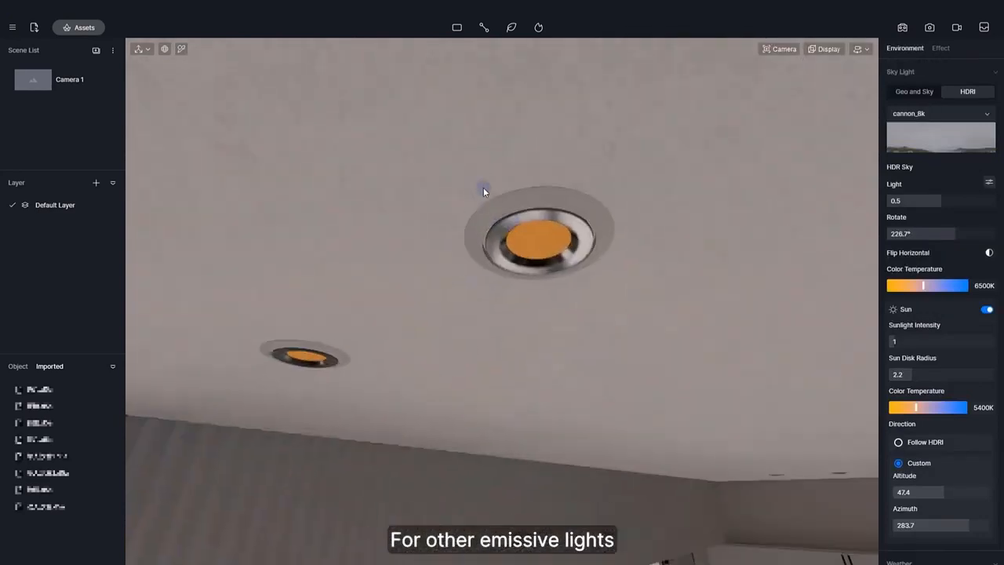
pyautogui.click(575, 242)
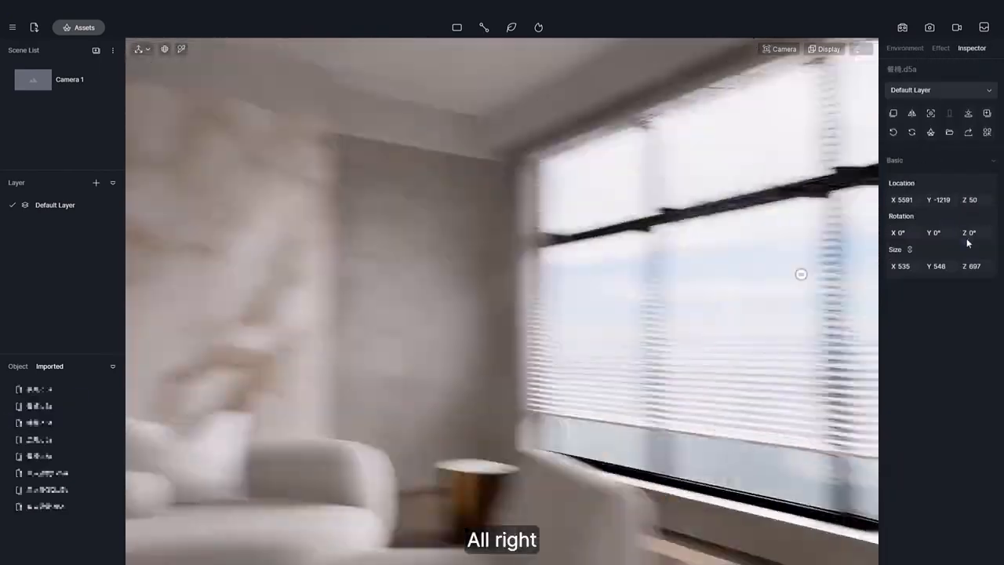
# - Place a spotlight at the wall pier between the windows and move it in front of the living-room window
pyautogui.moveTo(967, 243); pyautogui.dragTo(847, 378, button='right')
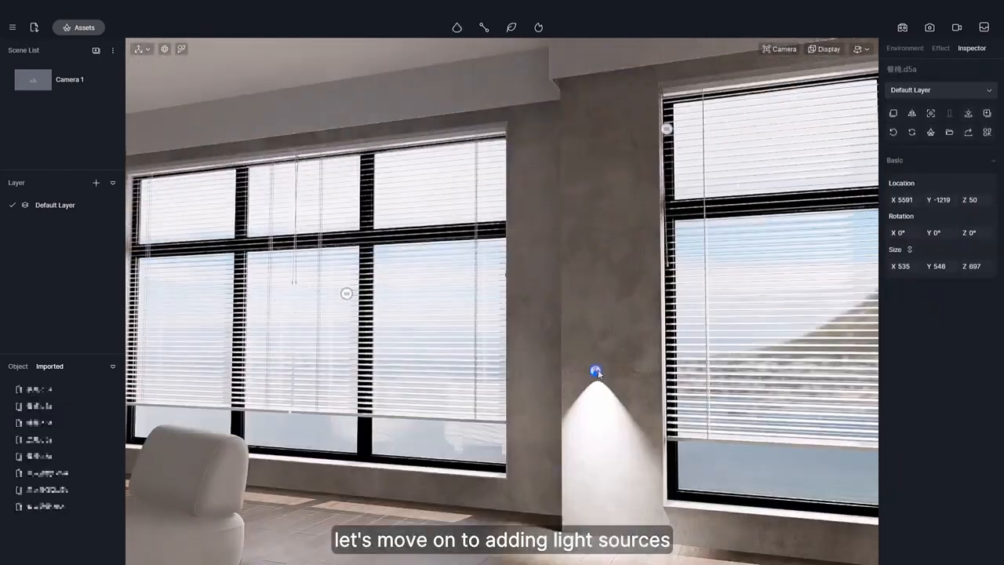
pyautogui.click(597, 373)
pyautogui.moveTo(597, 373); pyautogui.dragTo(541, 416, button='right')
pyautogui.moveTo(678, 275); pyautogui.dragTo(687, 261)
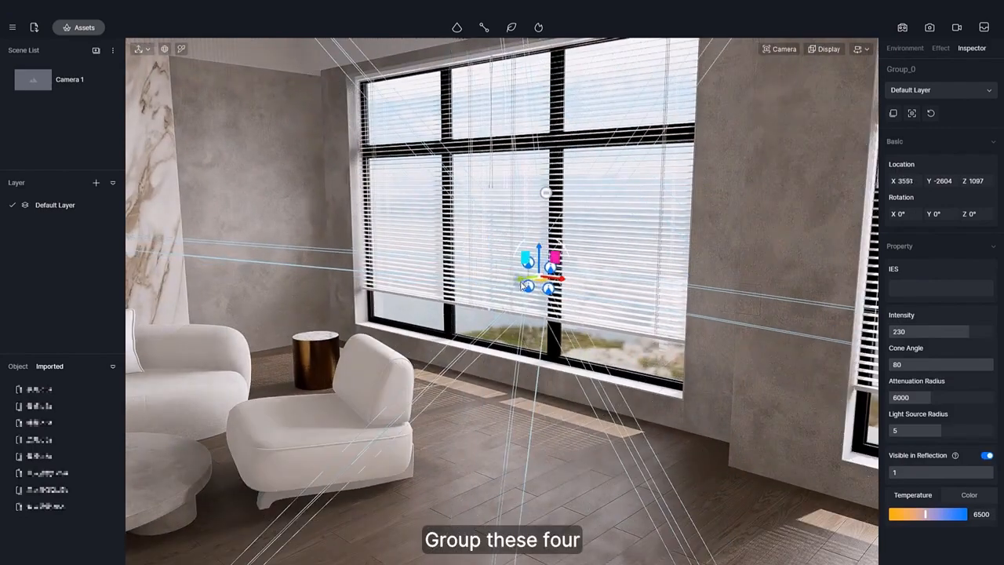
# - Move the four-spotlight group to the living-room window at about X 3599, Y -3051 and rotate it 34° about Z
pyautogui.moveTo(521, 282); pyautogui.dragTo(588, 271)
pyautogui.moveTo(576, 282); pyautogui.dragTo(666, 339, button='right')
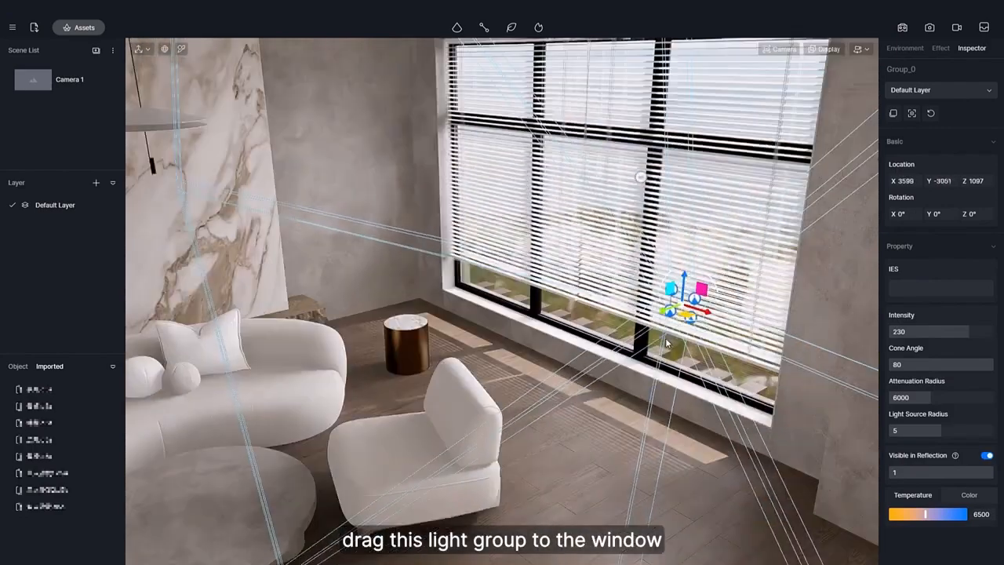
pyautogui.moveTo(687, 320); pyautogui.dragTo(706, 311)
pyautogui.moveTo(698, 312)
pyautogui.mouseDown(button='right')
pyautogui.moveTo(362, 302)
pyautogui.moveTo(531, 281)
pyautogui.moveTo(708, 308)
pyautogui.mouseUp(button='right')
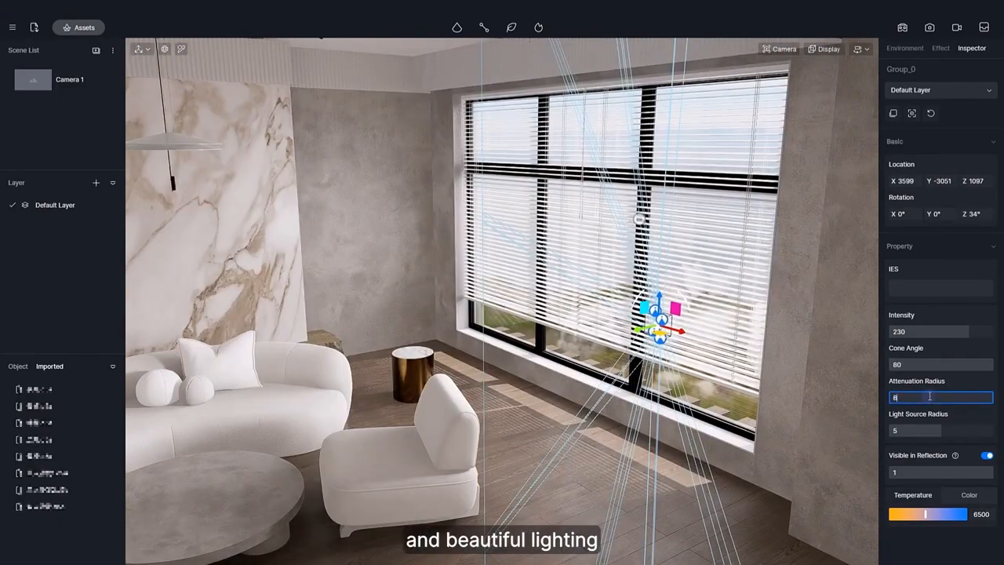
# - Set the spotlight group's attenuation radius to 8000000 and lower its intensity to about 52.5
pyautogui.press('Return')
pyautogui.moveTo(675, 337); pyautogui.dragTo(639, 336, button='right')
pyautogui.moveTo(967, 332); pyautogui.dragTo(910, 331)
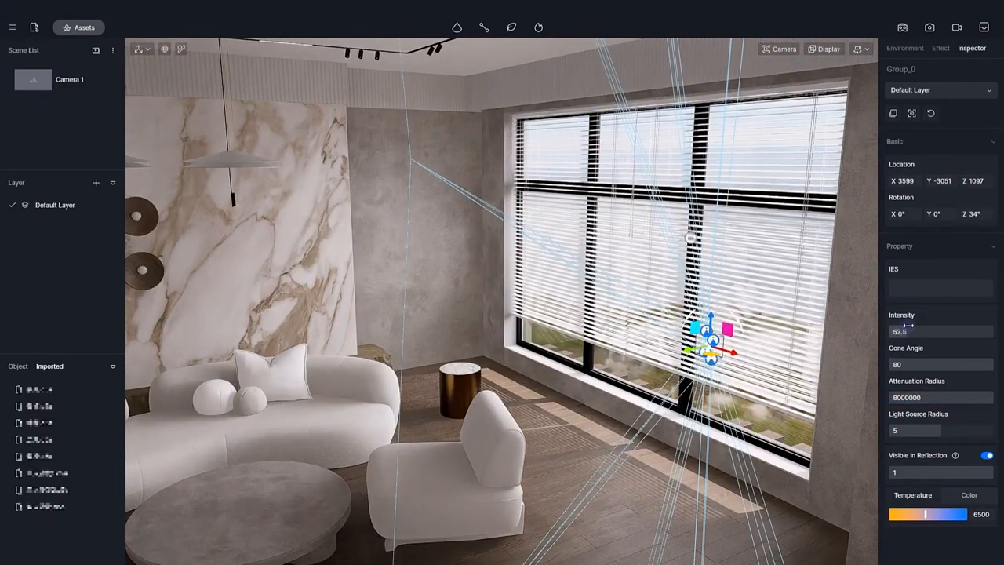
# - Copy the spotlight group to the neighboring window at about X 5231 and rotate the copy to 334° about Z
pyautogui.moveTo(663, 333); pyautogui.dragTo(845, 284, button='right')
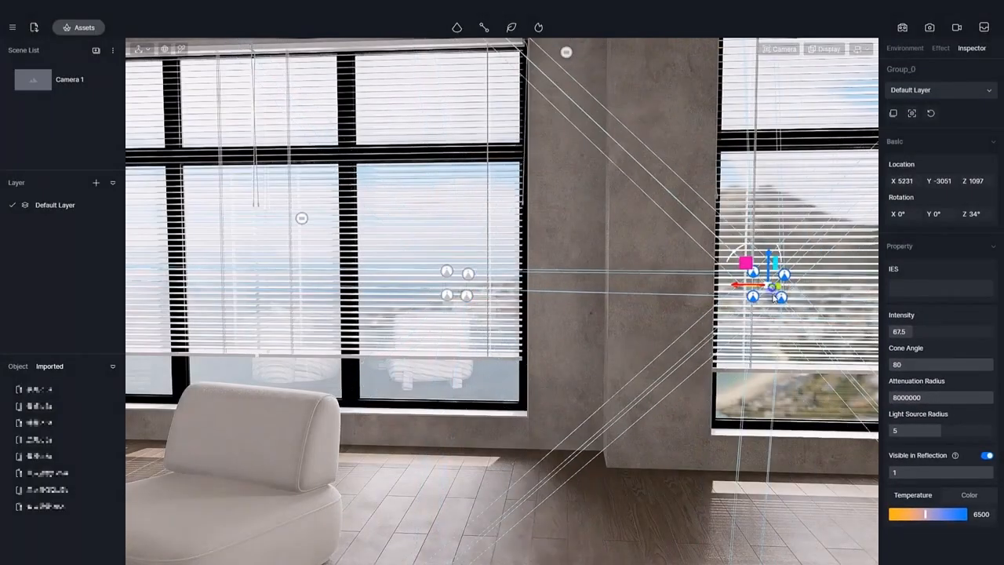
pyautogui.moveTo(774, 298); pyautogui.dragTo(425, 366, button='right')
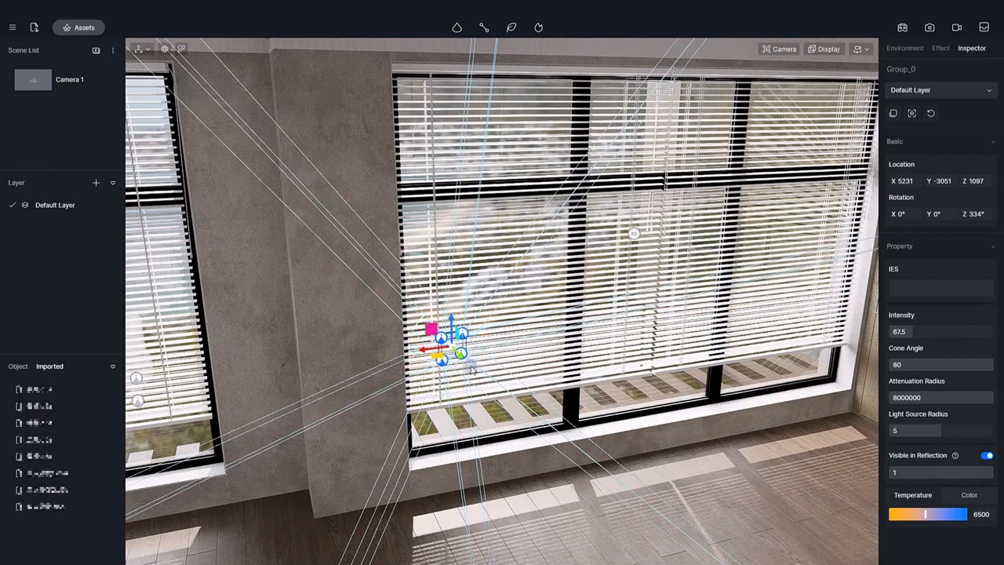
pyautogui.moveTo(672, 364); pyautogui.dragTo(97, 311, button='right')
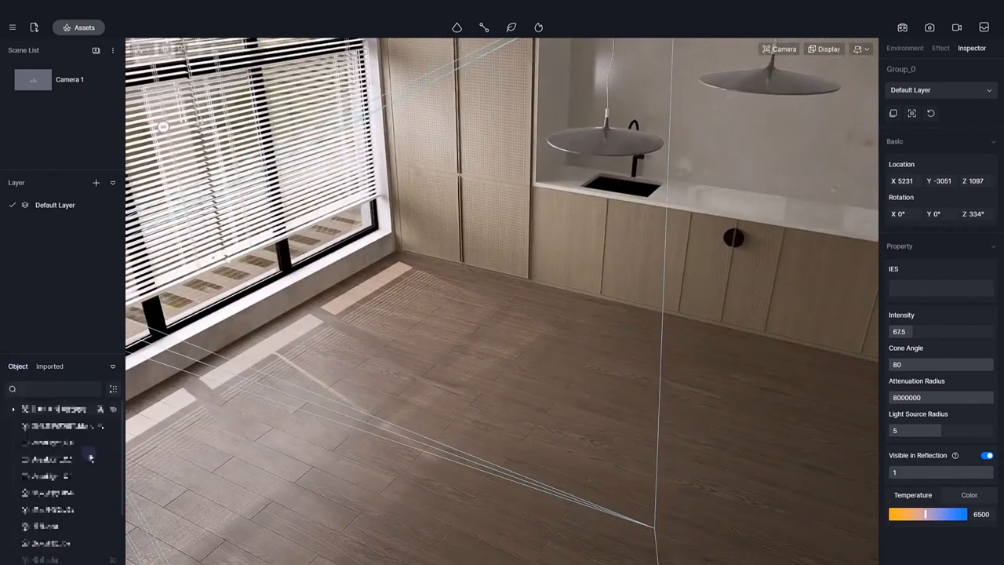
# - Unhide the dining furniture in the object list
pyautogui.click(112, 492)
pyautogui.click(112, 504)
pyautogui.press('Escape')
# - Reposition the dining-side spotlight group along the window wall
pyautogui.moveTo(549, 473); pyautogui.dragTo(290, 386, button='right')
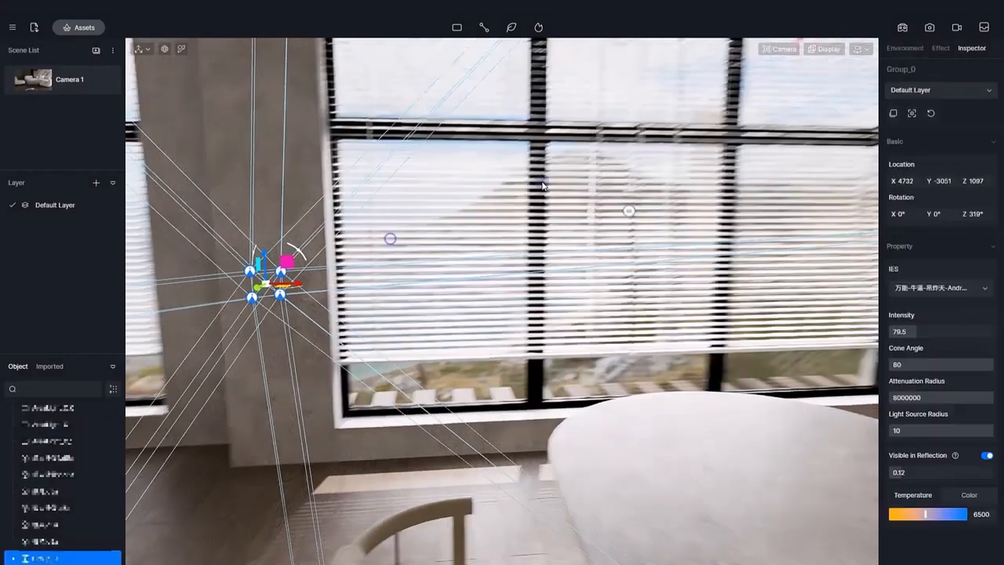
pyautogui.moveTo(390, 235); pyautogui.dragTo(422, 323, button='right')
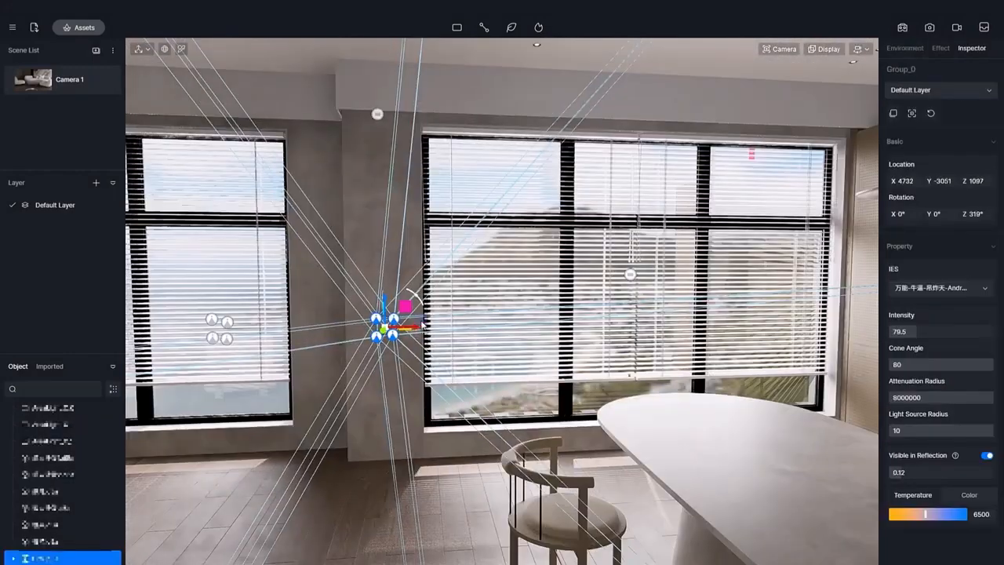
pyautogui.moveTo(718, 314); pyautogui.dragTo(751, 316)
pyautogui.moveTo(751, 316); pyautogui.dragTo(294, 361, button='right')
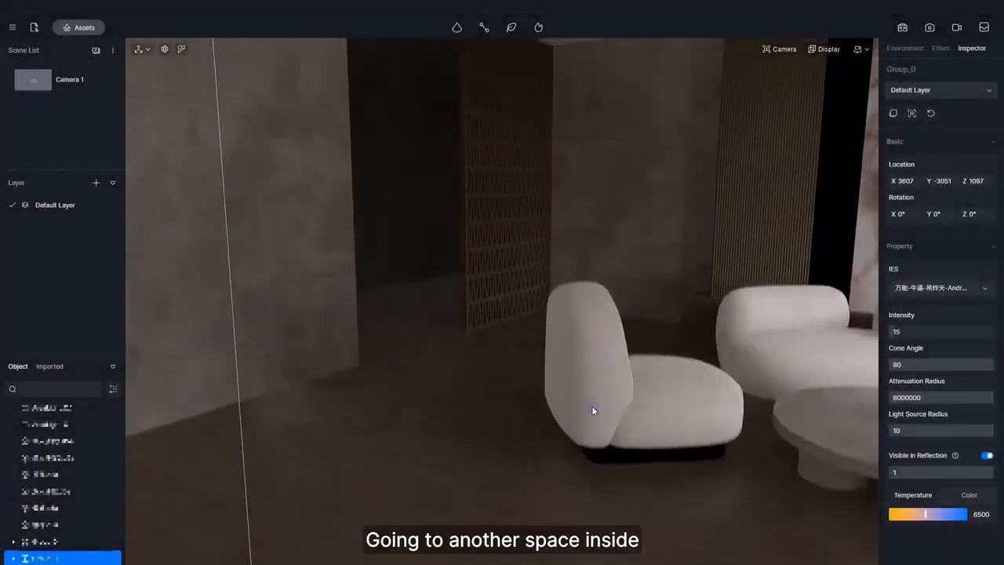
# - Add a rectangular area light upright at the corridor's open end, rotated 90° about Y, and stretch its X size to about 2197
pyautogui.moveTo(594, 411); pyautogui.dragTo(437, 206, button='right')
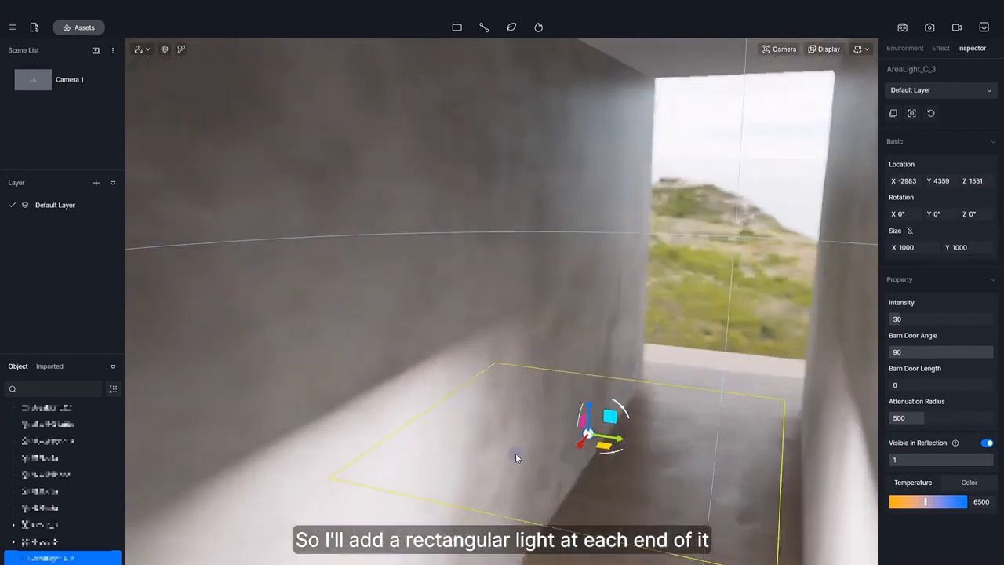
pyautogui.moveTo(515, 452); pyautogui.dragTo(465, 402)
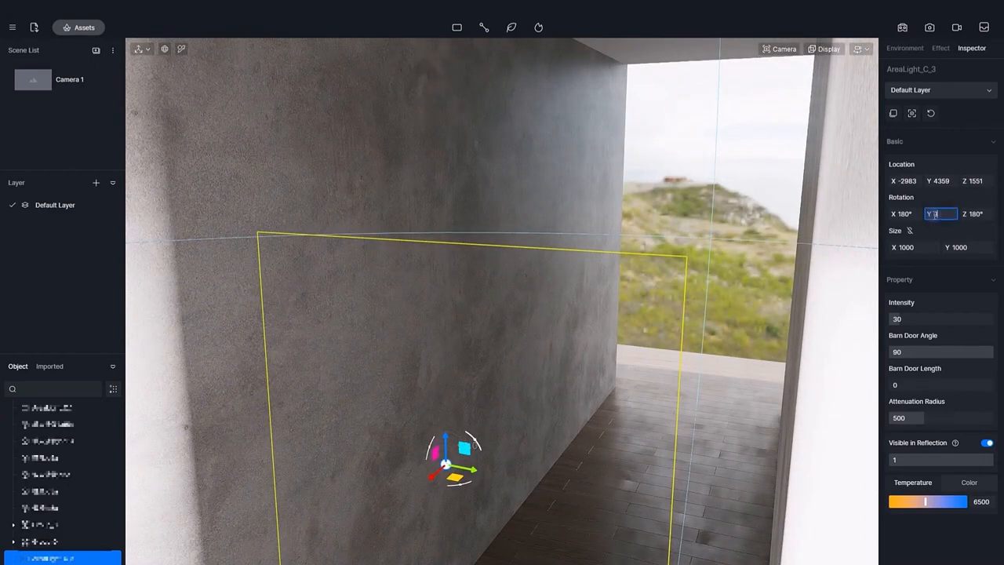
pyautogui.moveTo(440, 484); pyautogui.dragTo(674, 277)
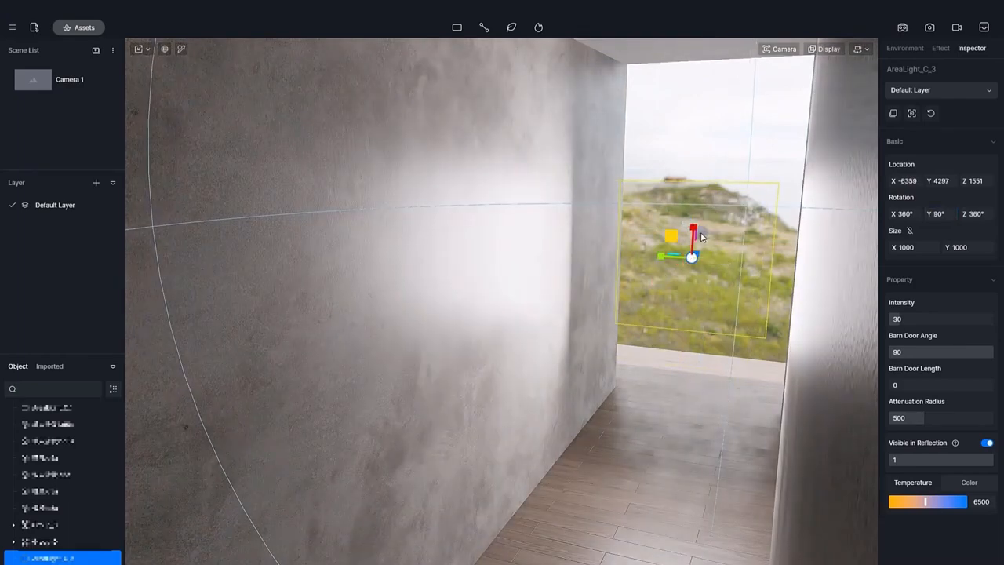
pyautogui.moveTo(695, 230); pyautogui.dragTo(696, 15)
# - Return to the Camera 1 view and set the corridor area light's attenuation radius to 8000000
pyautogui.click(70, 82)
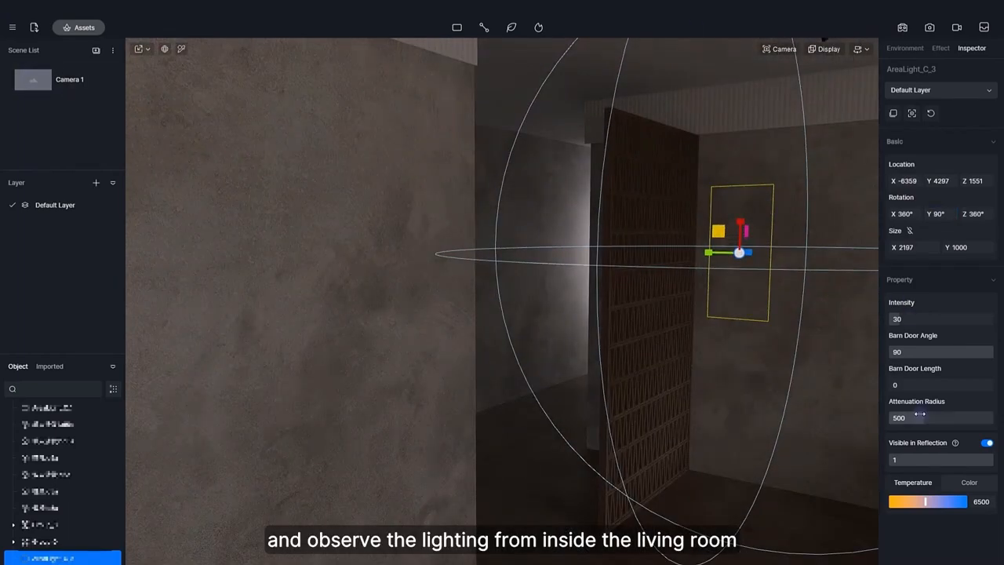
pyautogui.click(921, 413)
pyautogui.write('8000000')
pyautogui.press('Return')
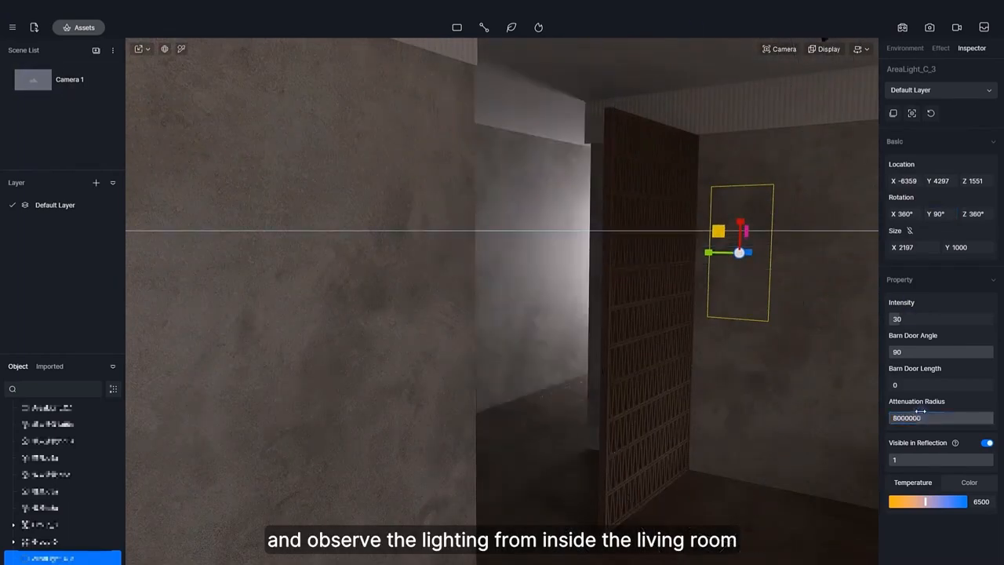
# - Lower the corridor area light's intensity to 9, checking its glow on the walls from inside the living room
pyautogui.moveTo(792, 366); pyautogui.dragTo(840, 337, button='right')
pyautogui.moveTo(913, 321)
pyautogui.mouseDown()
pyautogui.moveTo(892, 313)
pyautogui.moveTo(907, 315)
pyautogui.mouseUp()
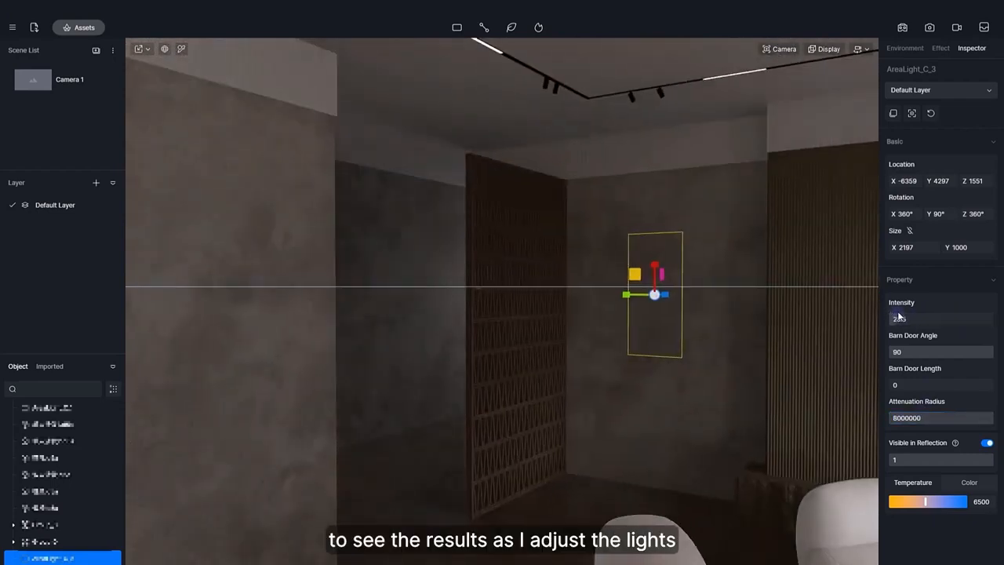
pyautogui.moveTo(803, 343); pyautogui.dragTo(639, 352, button='right')
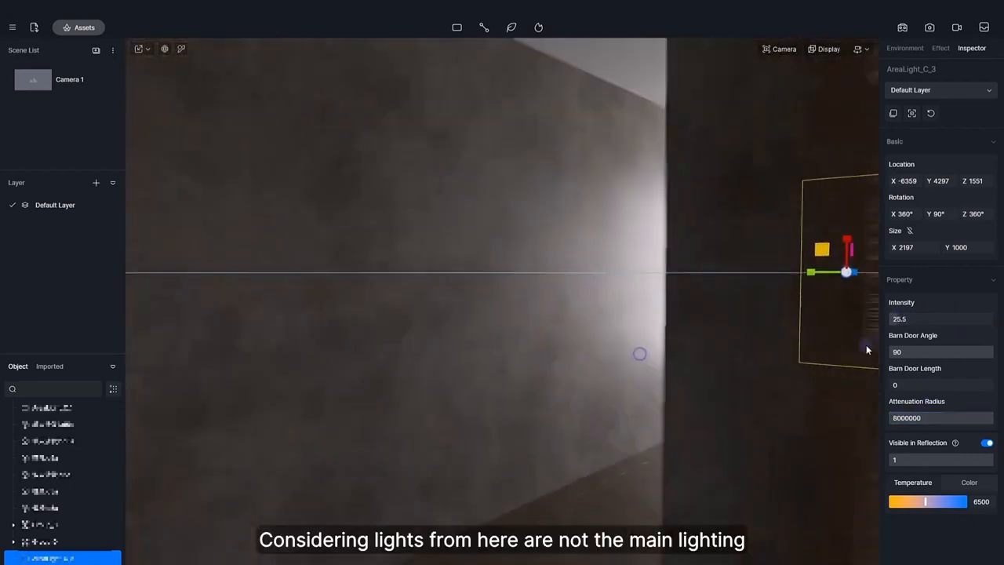
pyautogui.moveTo(866, 345); pyautogui.dragTo(792, 337, button='right')
pyautogui.moveTo(721, 299); pyautogui.dragTo(742, 275, button='right')
pyautogui.moveTo(906, 317); pyautogui.dragTo(892, 317)
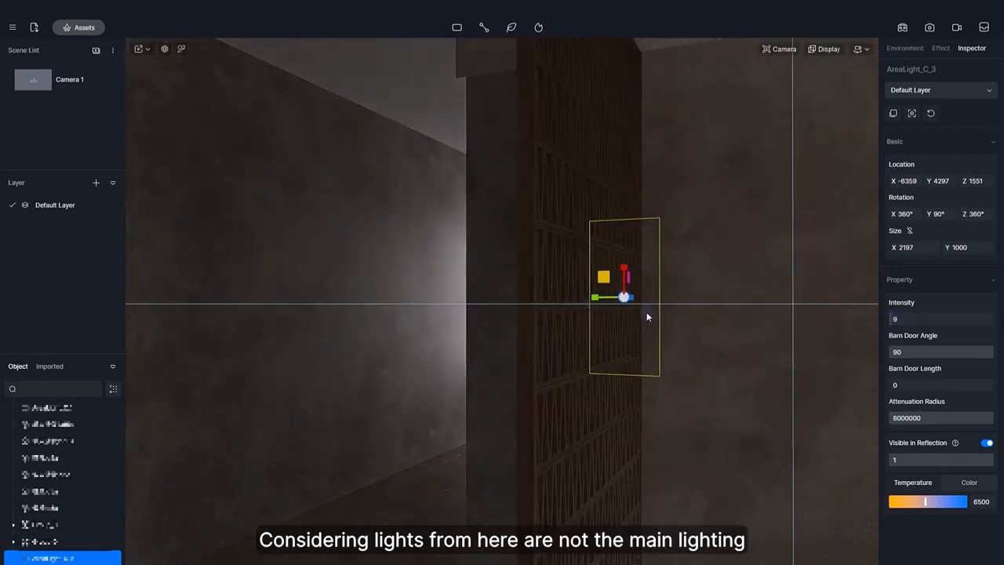
# - Copy the area light along X to about 4406 and enter 188° for its rotation about X
pyautogui.moveTo(648, 314); pyautogui.dragTo(805, 263, button='right')
pyautogui.keyDown('shift'); pyautogui.moveTo(806, 265); pyautogui.dragTo(412, 278); pyautogui.keyUp('shift')
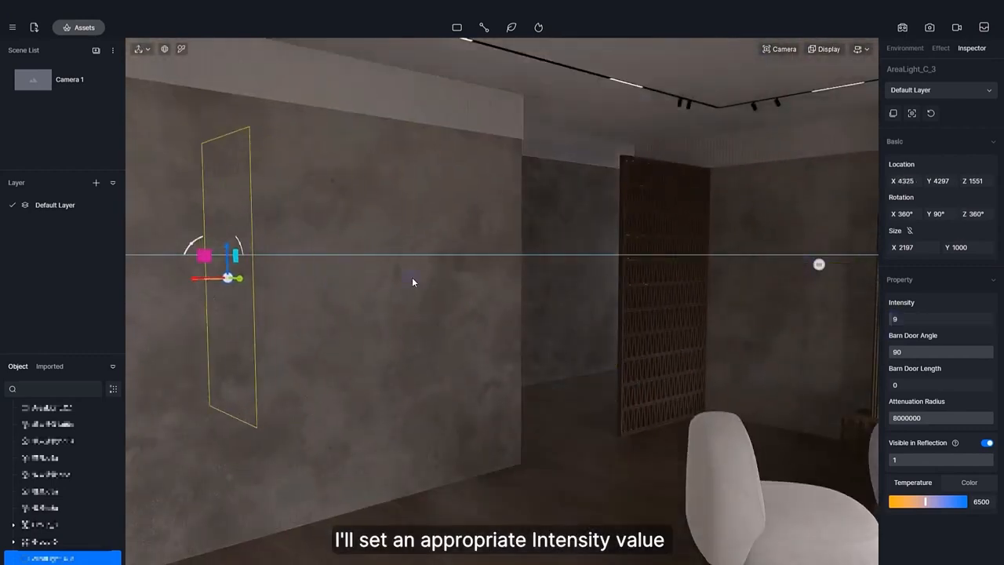
pyautogui.moveTo(412, 279); pyautogui.dragTo(524, 274, button='right')
pyautogui.moveTo(524, 274); pyautogui.dragTo(527, 342, button='middle')
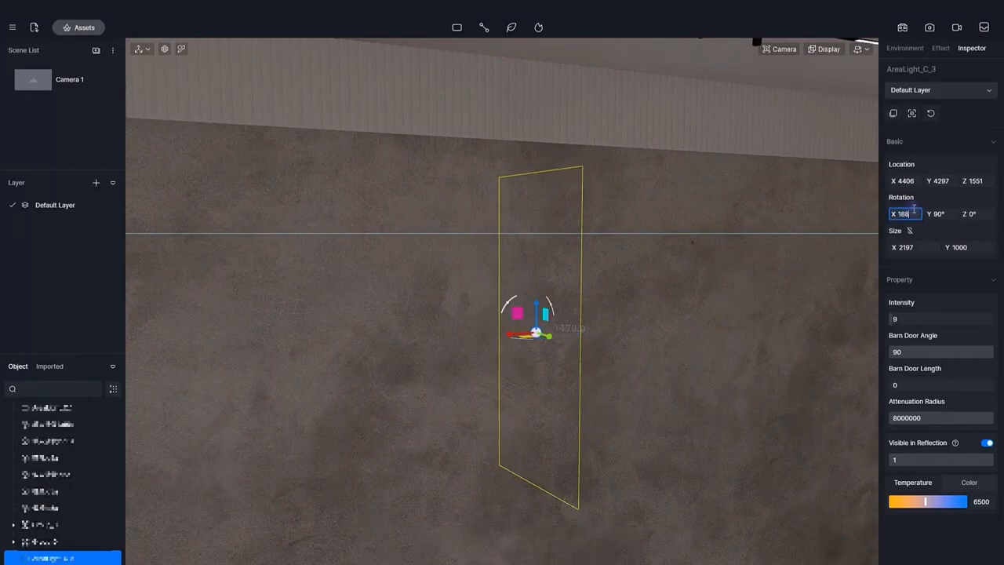
pyautogui.moveTo(866, 216); pyautogui.dragTo(316, 357, button='right')
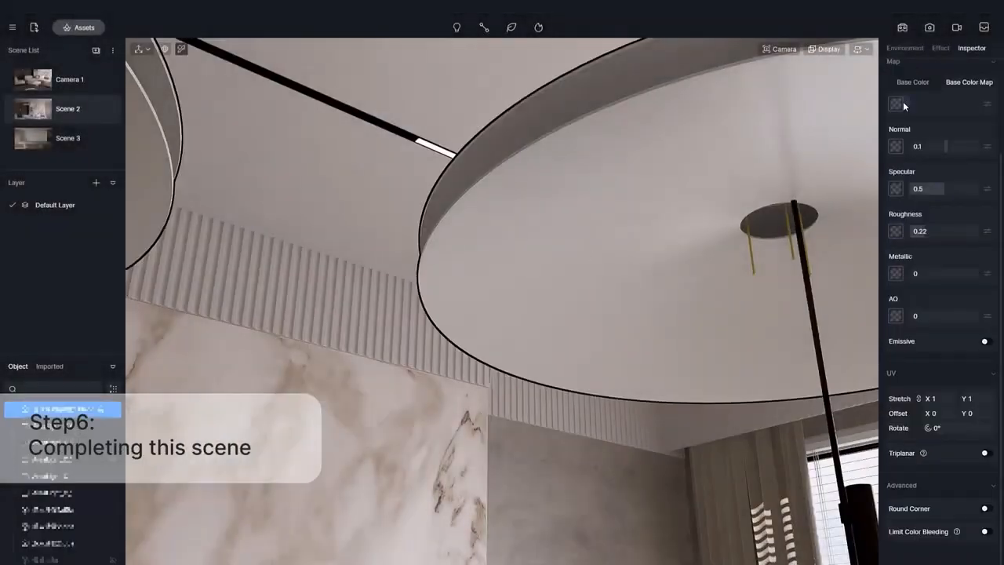
# - Add a roughness map to the material of the large round ceiling disc and enter a value of 20
pyautogui.click(896, 231)
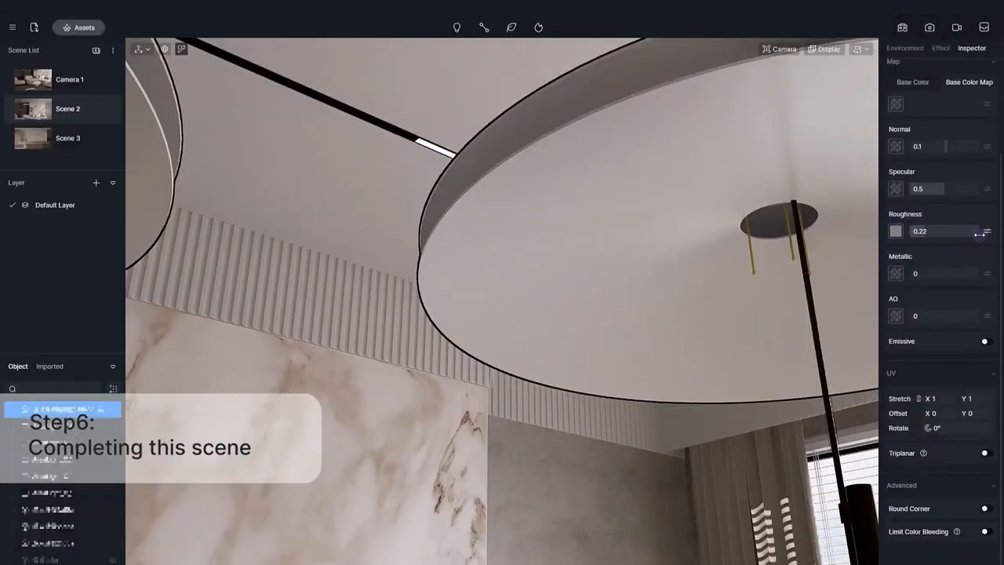
pyautogui.write('20')
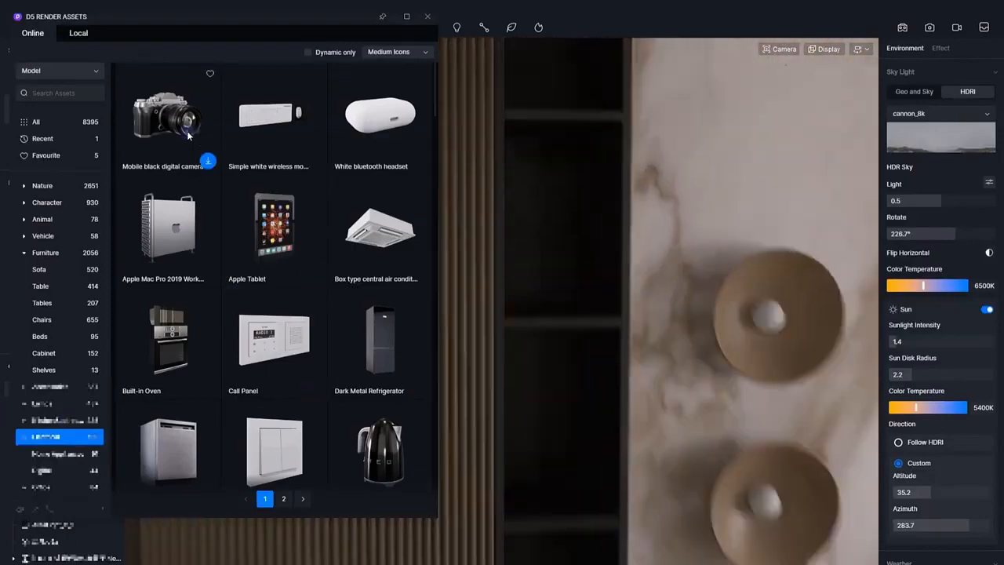
# - Add the mobile black digital camera model and place a Chinese style mountain stone plant on the round coffee table
pyautogui.click(165, 122)
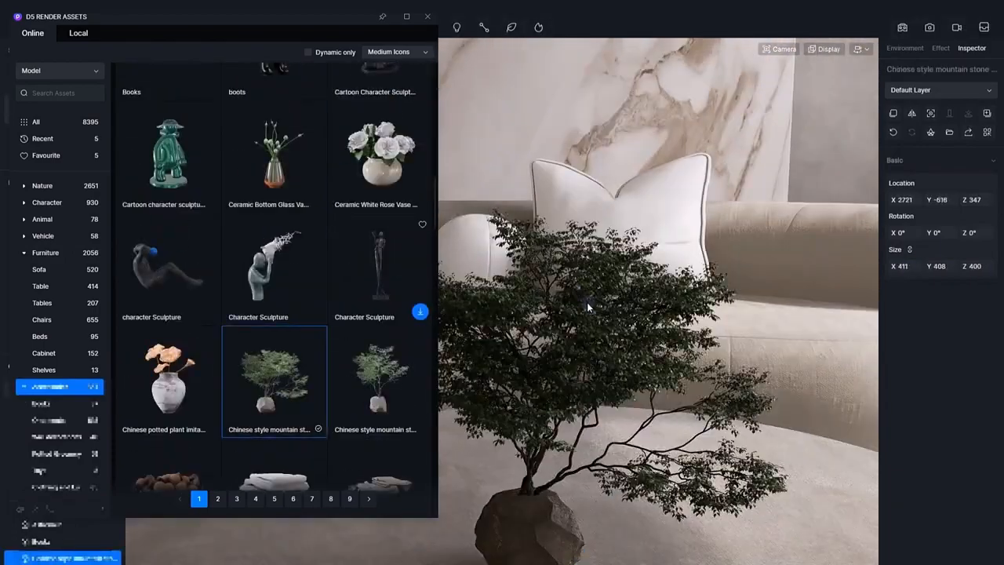
pyautogui.click(587, 302)
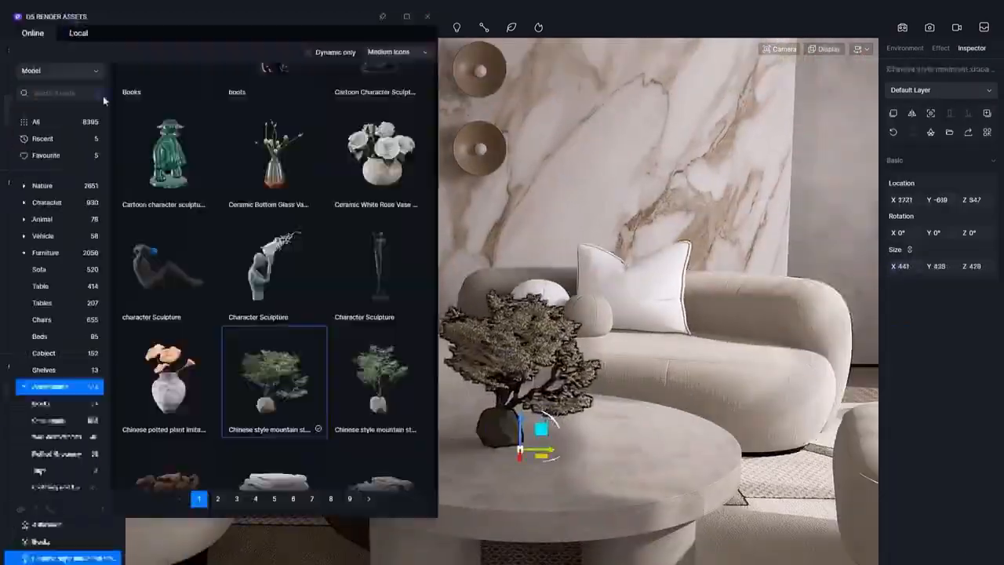
pyautogui.scroll(-5, 179, 173)
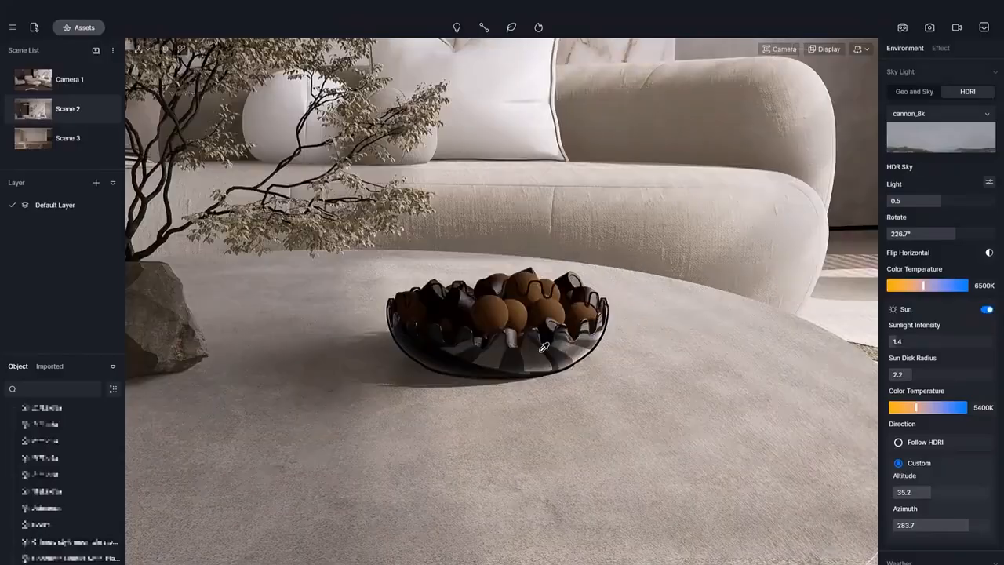
# - Increase the UV stretch of the decorative bowl's material and add books and a newspaper to the coffee table decor
pyautogui.click(544, 348)
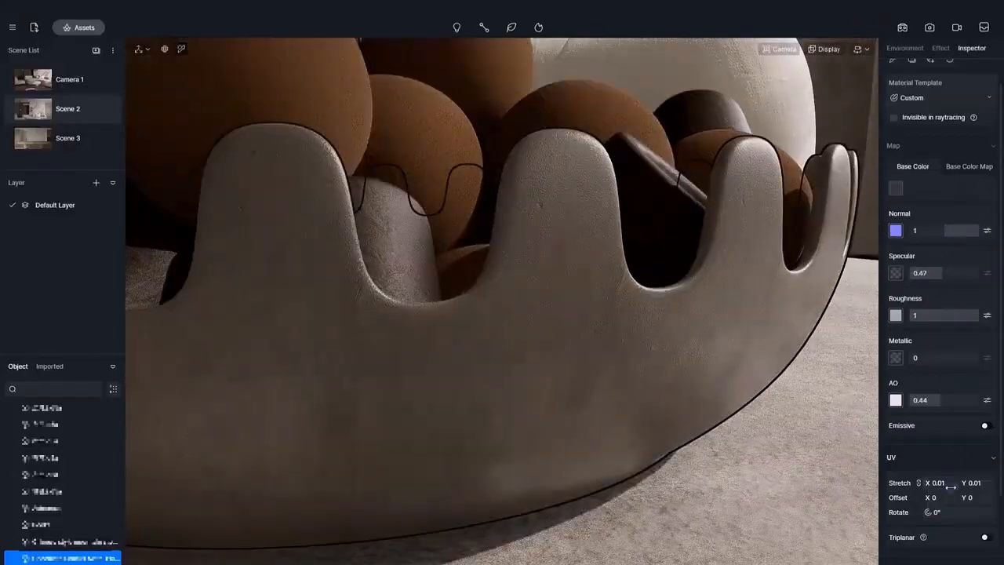
pyautogui.moveTo(950, 486); pyautogui.dragTo(984, 486)
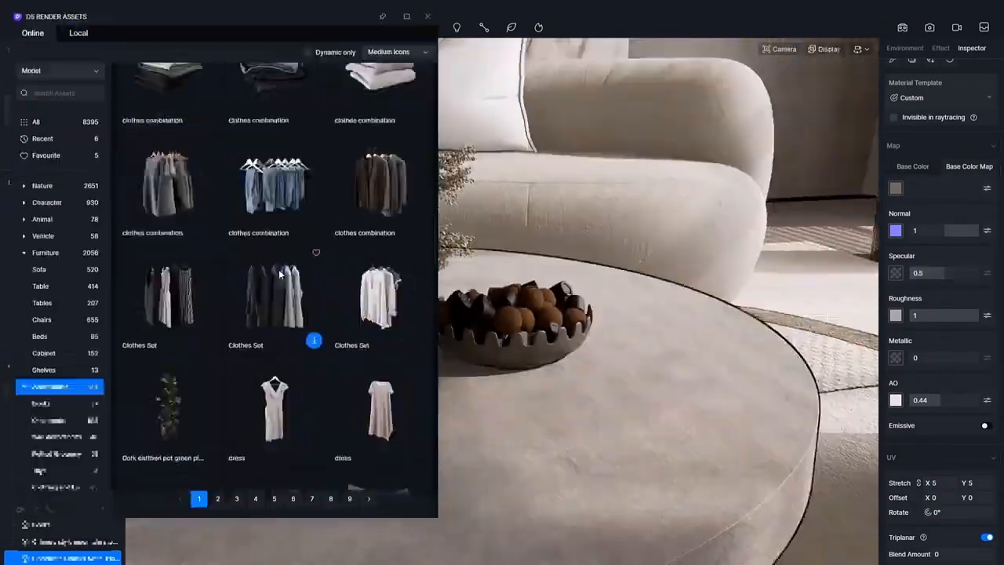
pyautogui.click(40, 403)
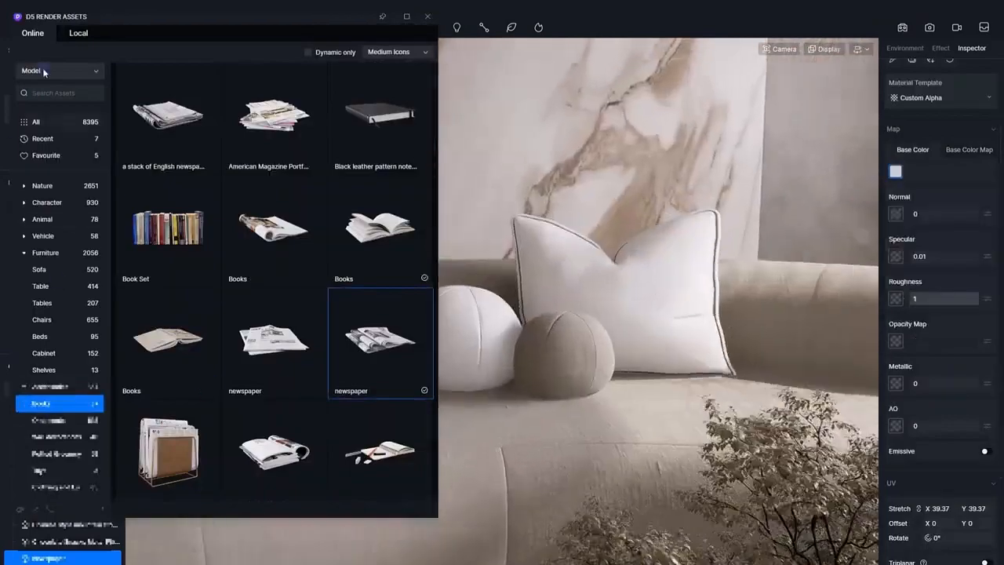
# - Apply the Blue and gray denim material from the cotton and linen fabrics to the large pointed sofa pillow
pyautogui.click(59, 70)
pyautogui.click(40, 102)
pyautogui.click(41, 202)
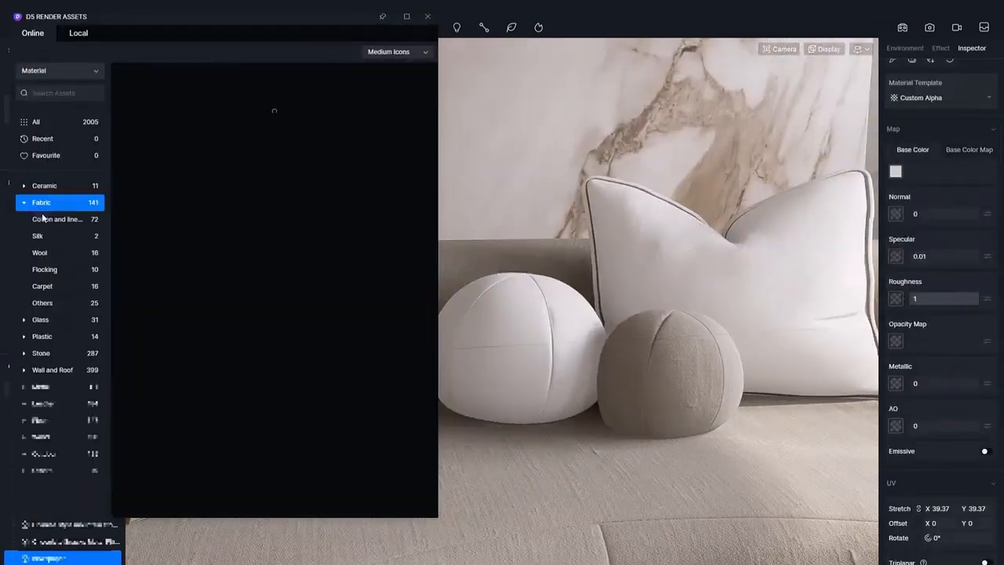
pyautogui.click(49, 219)
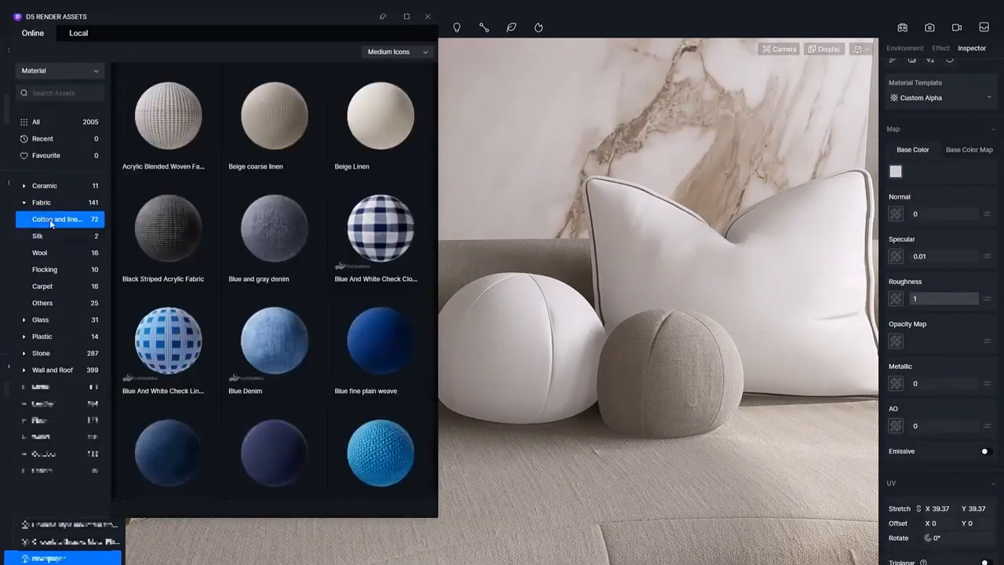
pyautogui.click(278, 240)
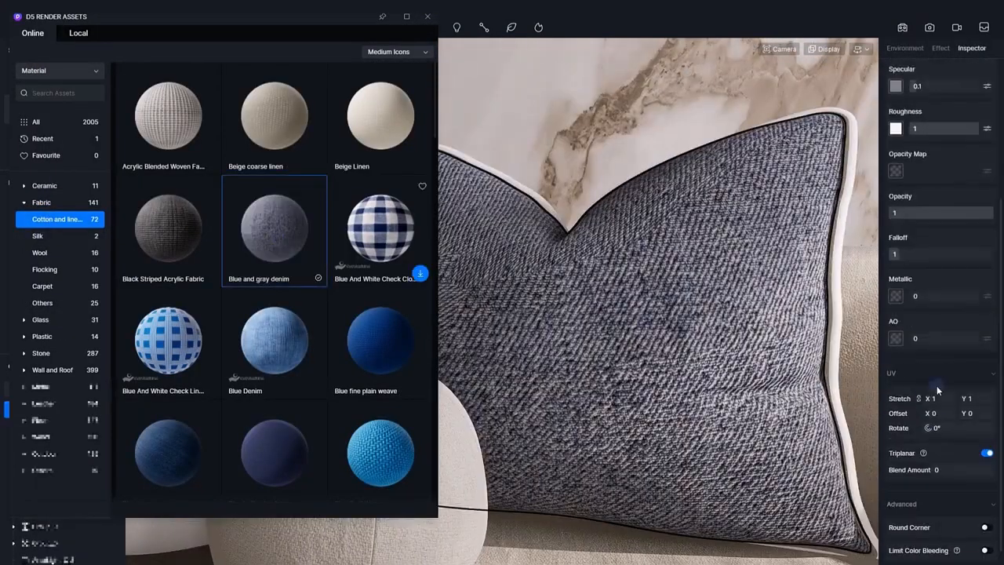
# - Apply the Black Striped Acrylic Fabric material to the denim pillow's piping
pyautogui.click(168, 235)
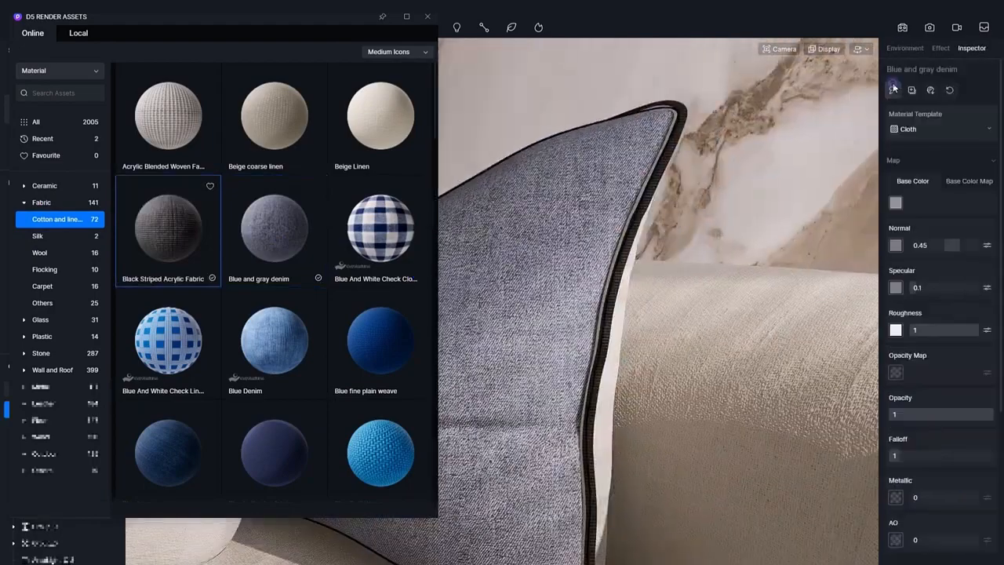
pyautogui.click(936, 473)
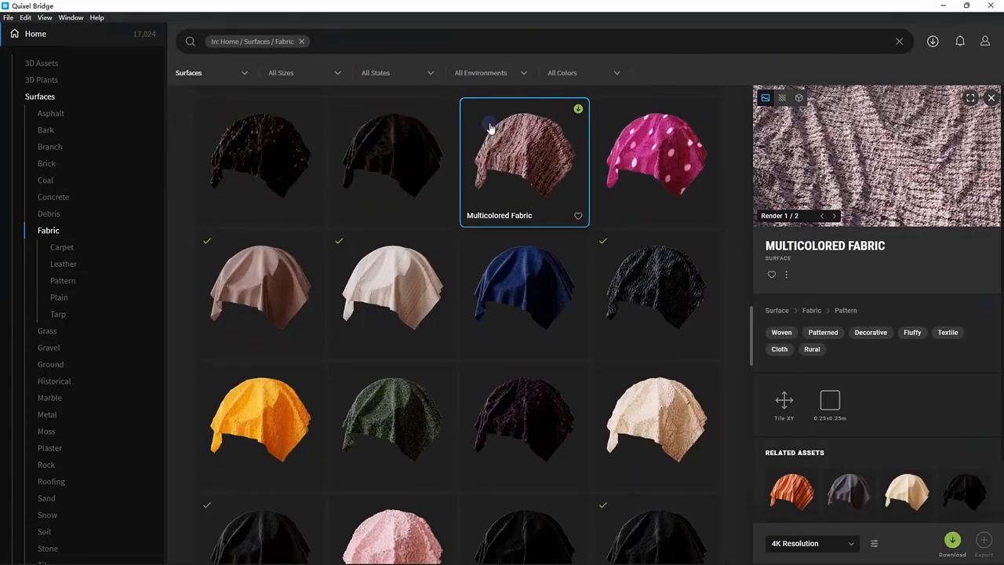
# - Browse the Quixel fabric surfaces and load the downloaded scsiycf_4K_Albedo.jpg texture into the selected cloth material
pyautogui.scroll(2, 524, 376)
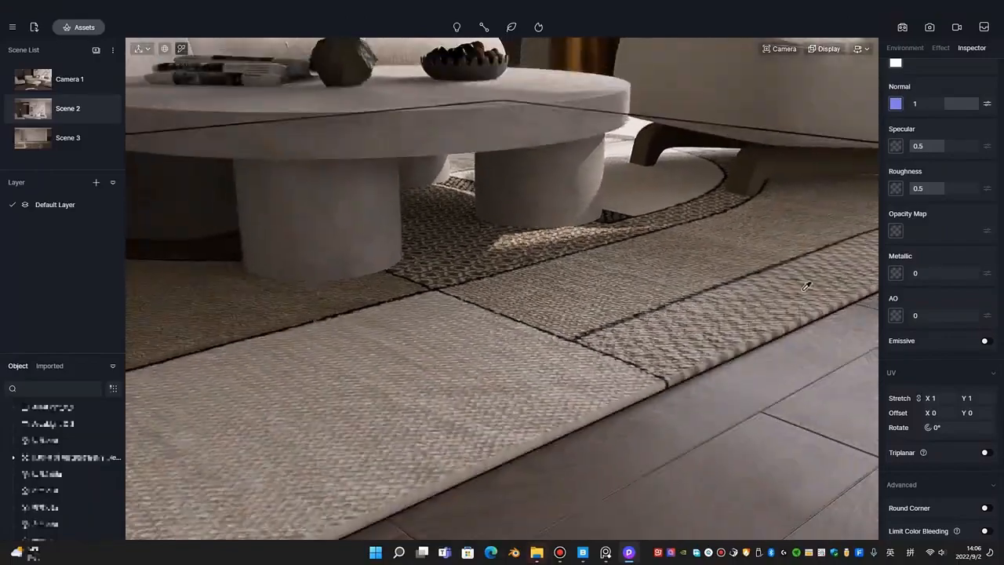
pyautogui.click(948, 165)
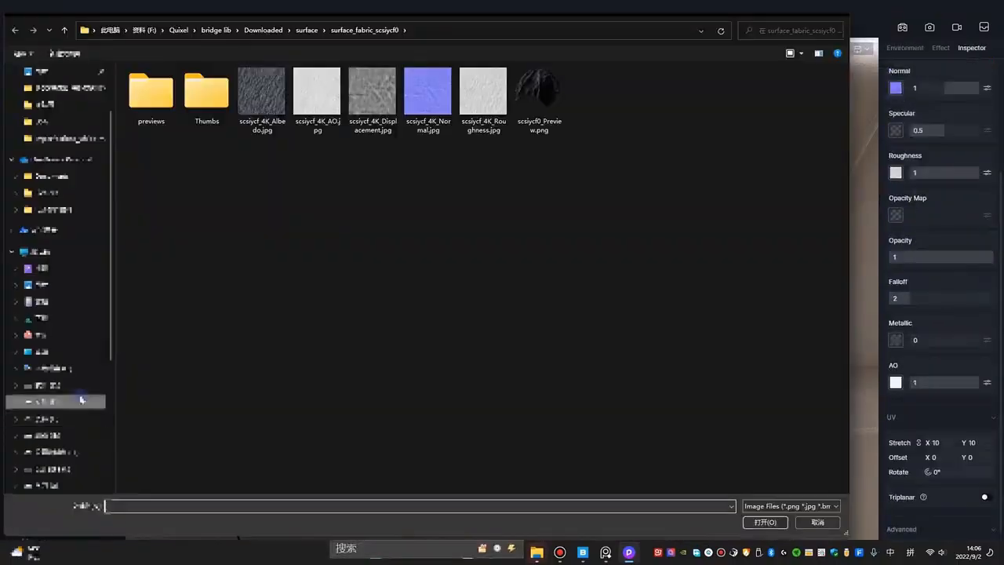
pyautogui.doubleClick(264, 87)
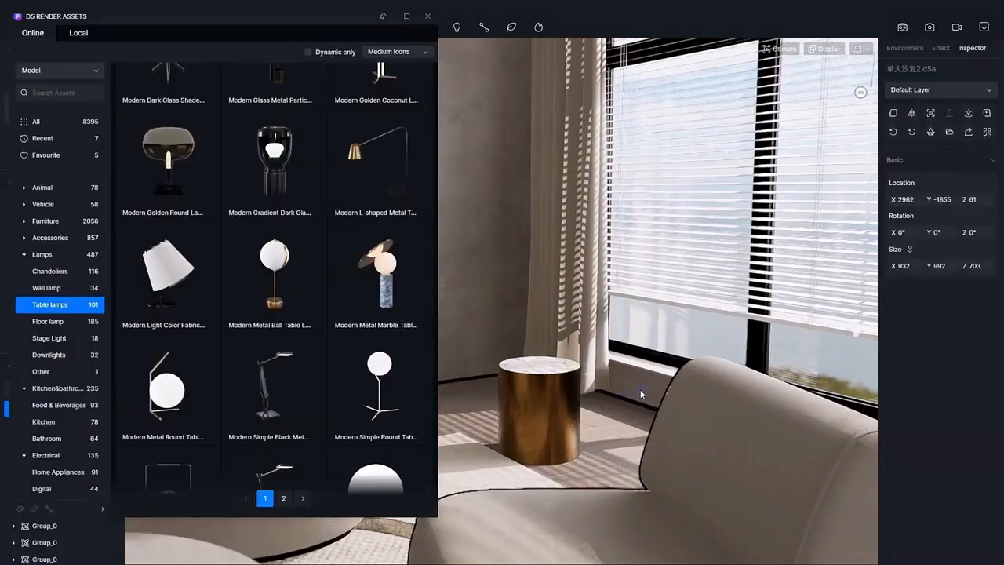
# - Place the modern simple white ball table lamp on the marble-topped brass side table and close the asset library
pyautogui.scroll(-3, 323, 340)
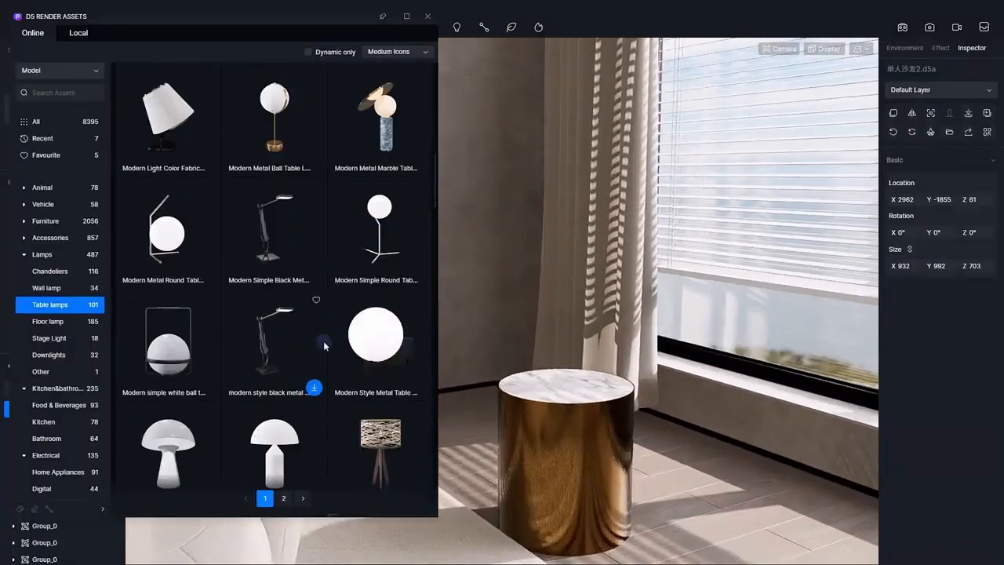
pyautogui.click(543, 386)
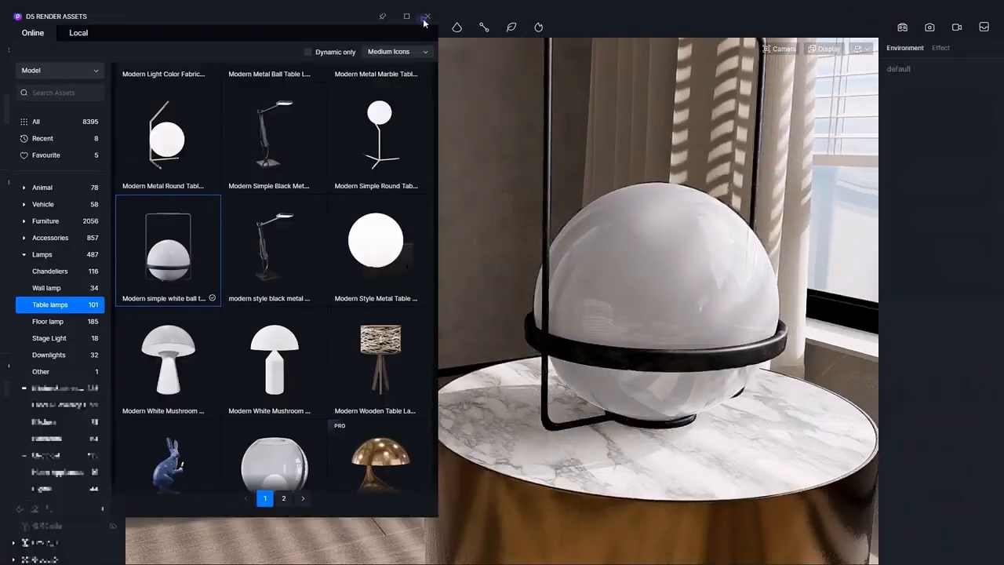
pyautogui.click(427, 16)
# - Pick the surface at the dark strip beside the textured wall with the material eyedropper
pyautogui.scroll(8, 730, 424)
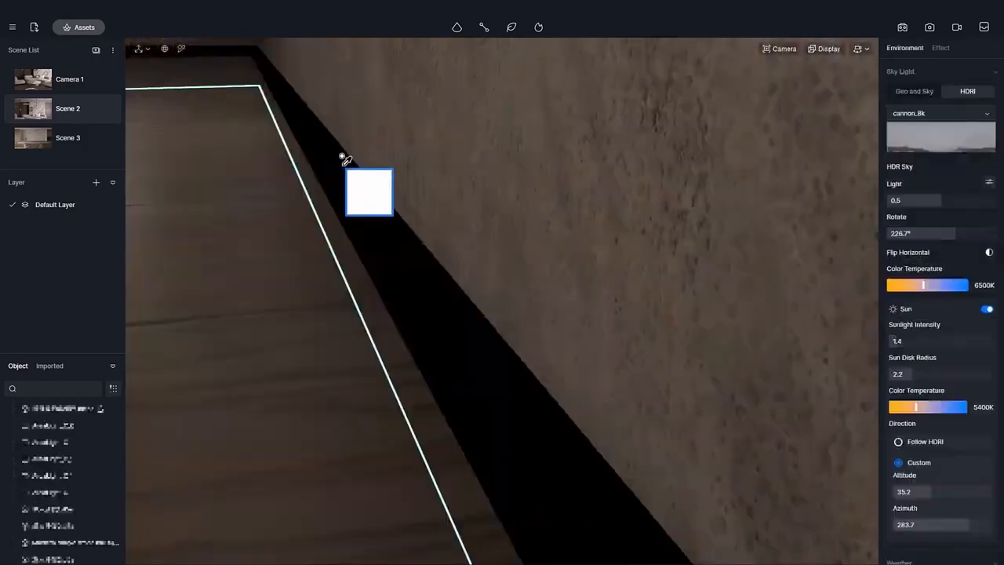
pyautogui.click(347, 163)
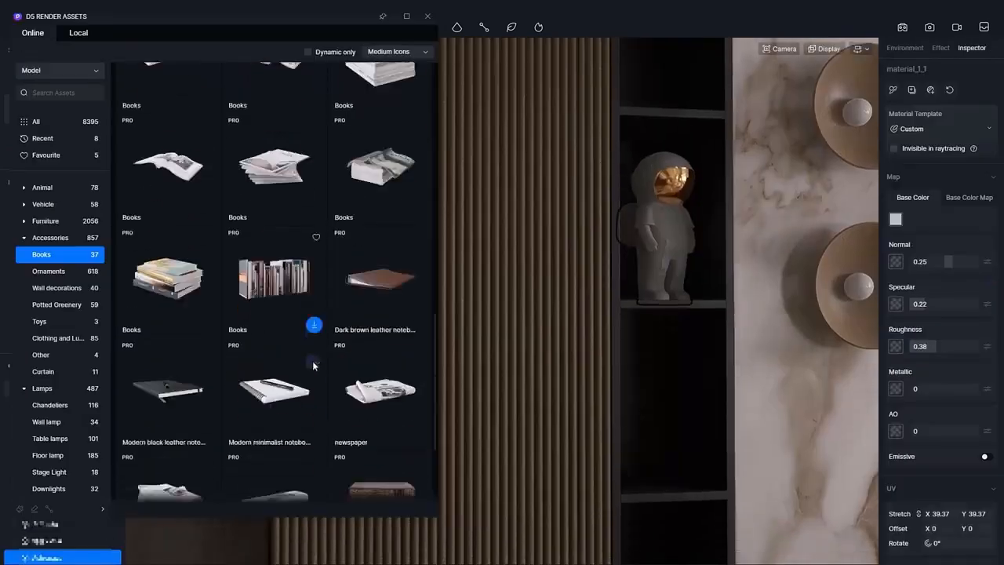
# - Place a stack of books on the dark wall shelf below the astronaut figure
pyautogui.scroll(-3, 312, 360)
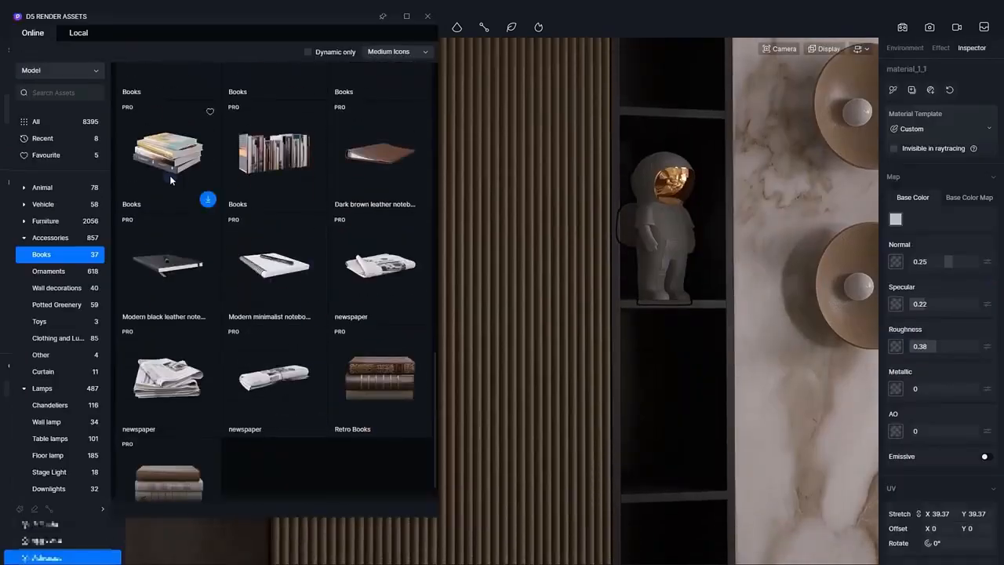
pyautogui.moveTo(170, 175); pyautogui.dragTo(654, 426)
# - Decorate the dining table with the Modern Ceramic Puye Vase and the modern yellow ring vase from the ornaments
pyautogui.click(49, 271)
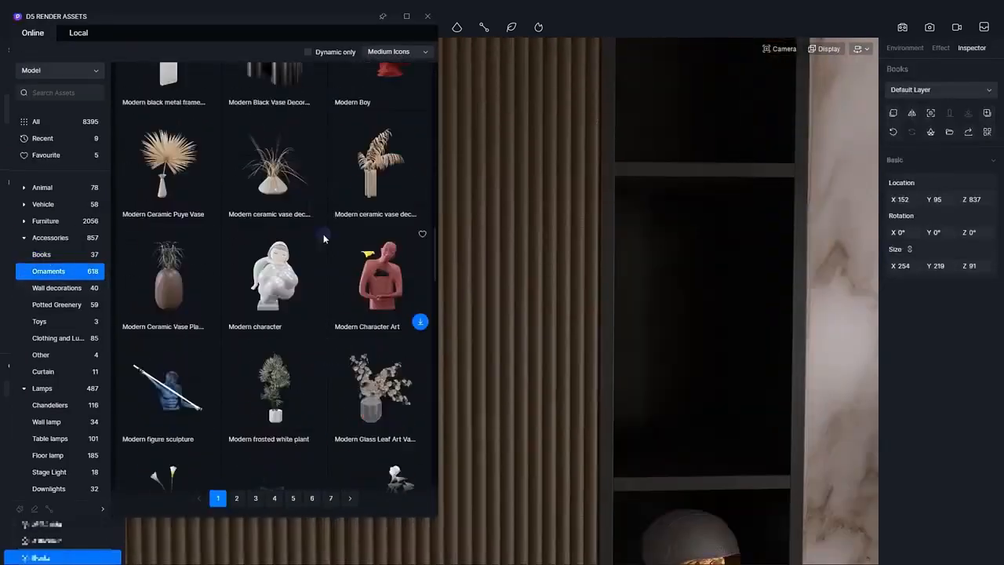
pyautogui.scroll(-10, 324, 233)
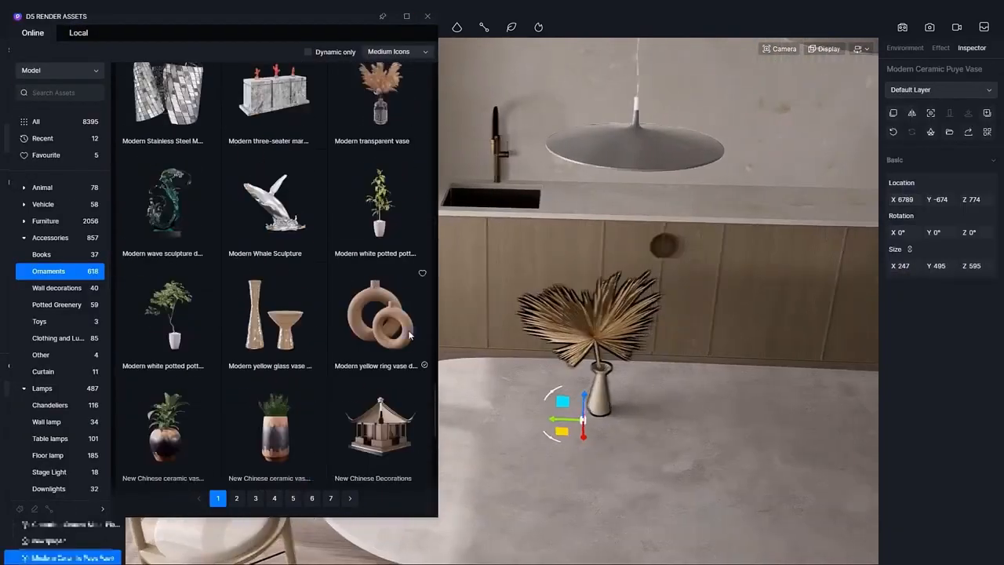
pyautogui.moveTo(380, 314); pyautogui.dragTo(639, 481)
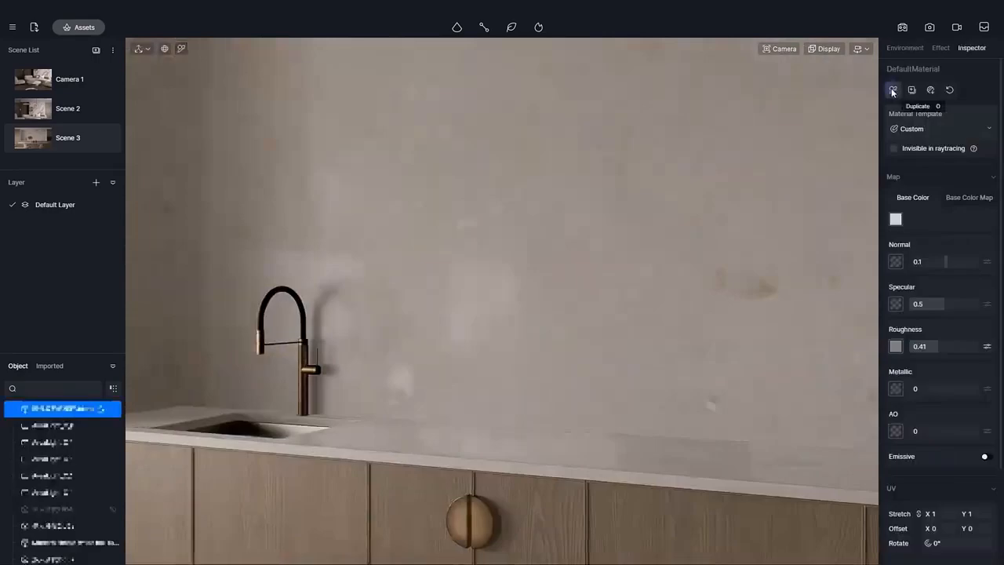
# - Duplicate the selected default material and pick the dining pendant lamp's shade, stem sleeve and cord as its targets
pyautogui.click(892, 92)
pyautogui.scroll(-5, 359, 118)
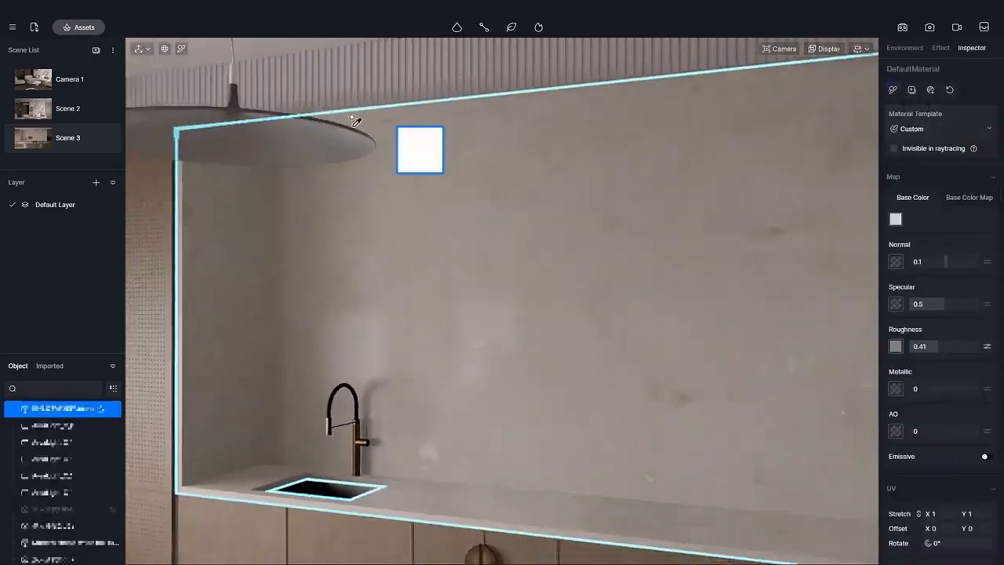
pyautogui.moveTo(358, 118); pyautogui.dragTo(448, 272, button='middle')
pyautogui.scroll(5, 450, 271)
pyautogui.click(584, 385)
pyautogui.click(581, 223)
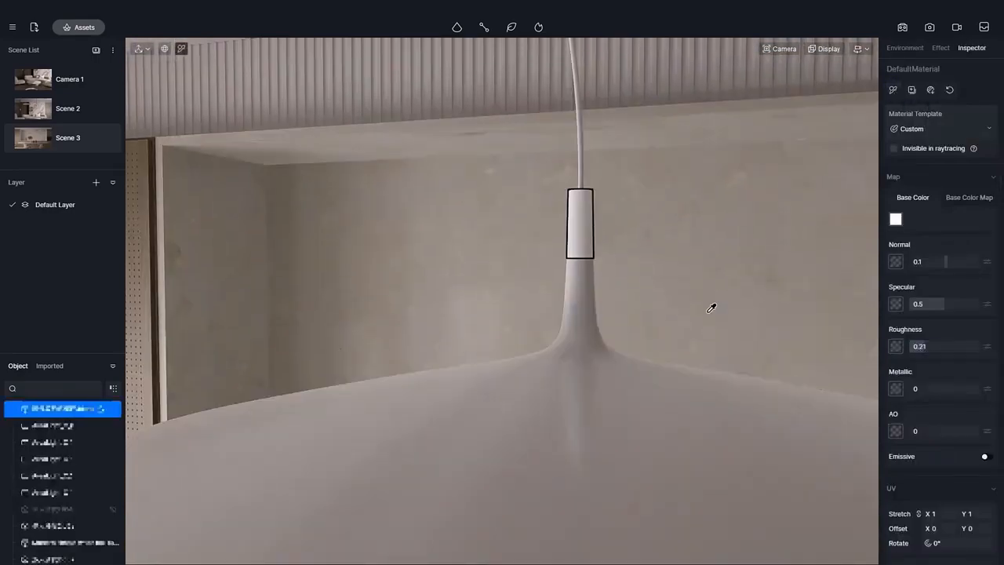
pyautogui.moveTo(713, 305); pyautogui.dragTo(713, 462, button='middle')
pyautogui.click(574, 236)
pyautogui.click(581, 86)
pyautogui.scroll(-5, 583, 290)
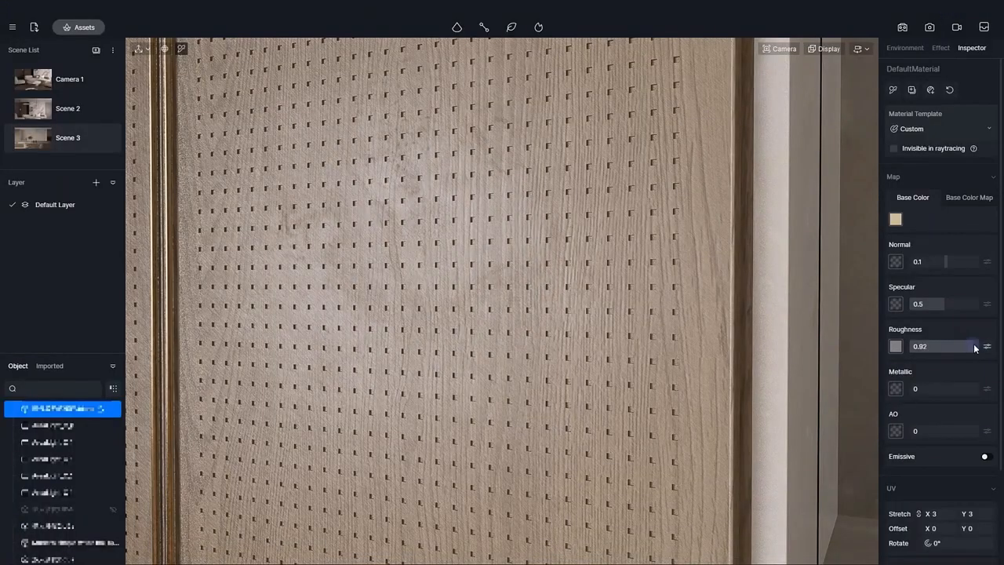
# - Enable individual UV for the roughness map of the perforated wood cabinet door at roughness 1 and open its stretch value
pyautogui.click(987, 346)
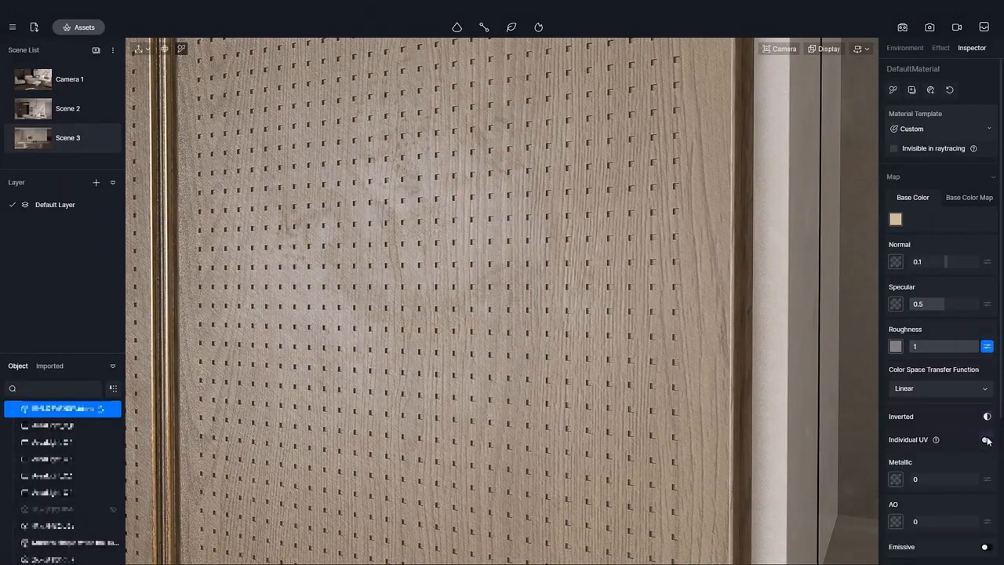
pyautogui.click(933, 457)
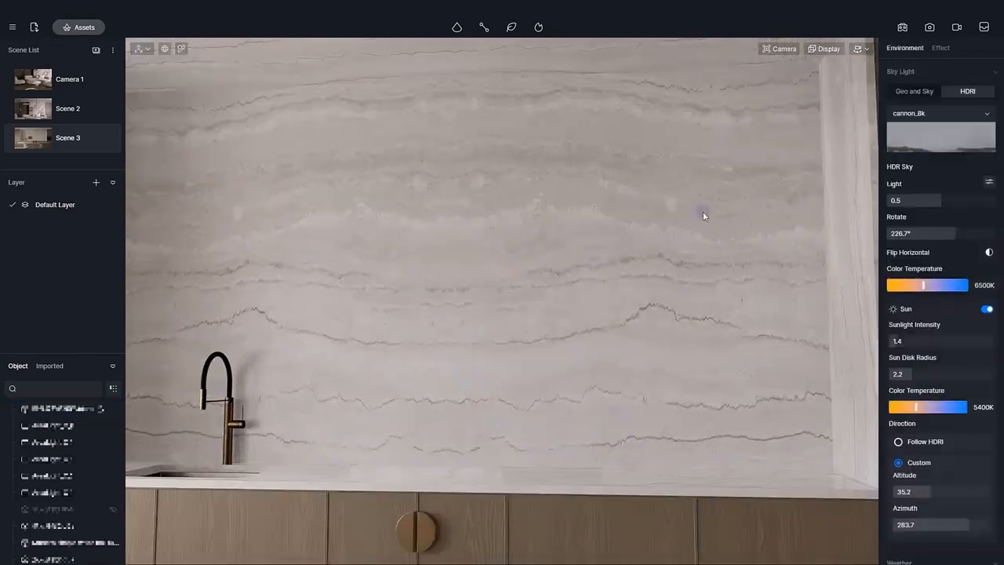
# - Darken the marble backsplash material above the sink to a neutral grey base color with an HSV value of about 76
pyautogui.click(703, 211)
pyautogui.click(895, 219)
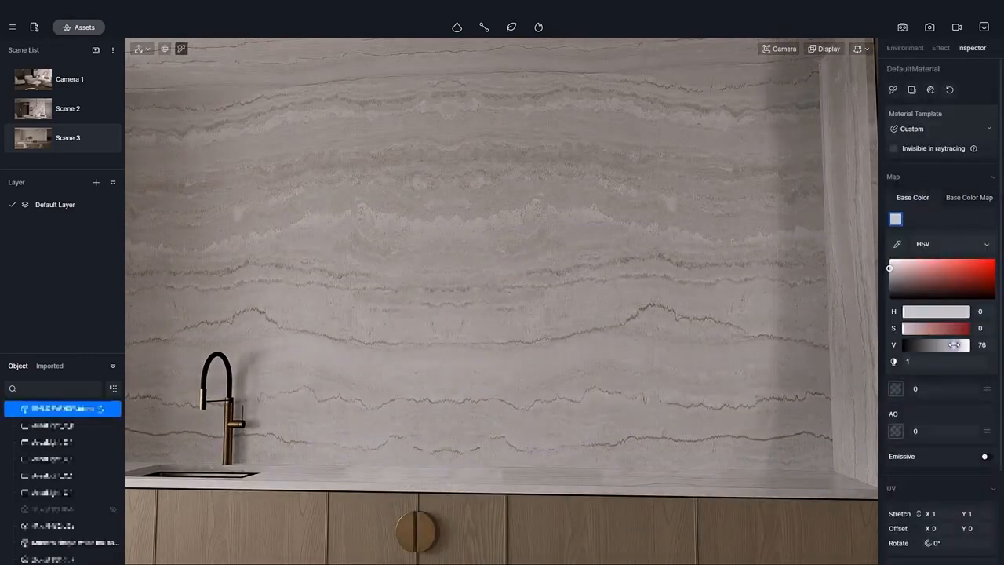
pyautogui.moveTo(903, 311); pyautogui.dragTo(910, 327)
pyautogui.moveTo(954, 344); pyautogui.dragTo(956, 341)
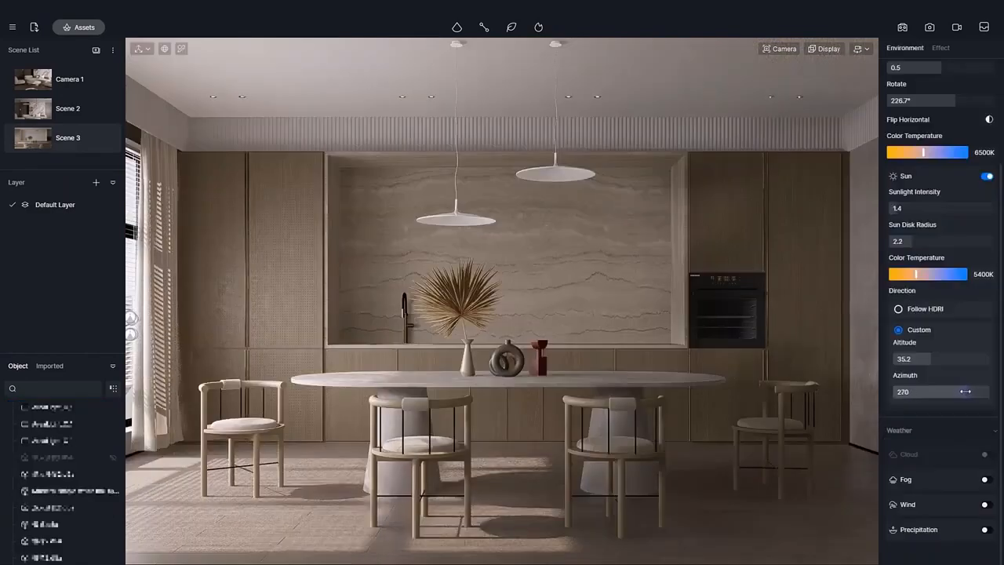
# - Set the custom sun direction to altitude 32.3 and azimuth 272, and reduce the sun disk radius slightly
pyautogui.moveTo(937, 361); pyautogui.dragTo(927, 361)
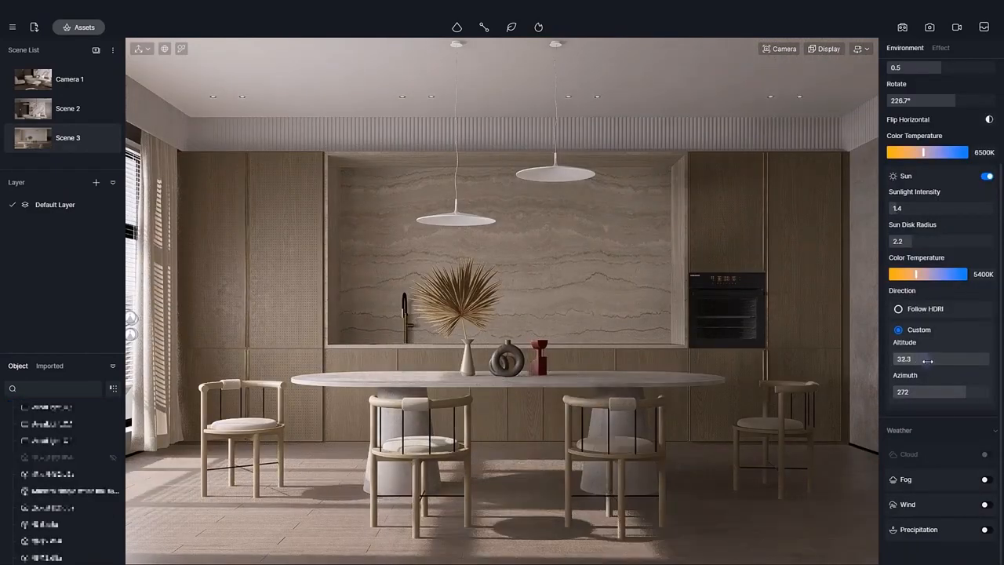
pyautogui.moveTo(916, 238); pyautogui.dragTo(912, 238)
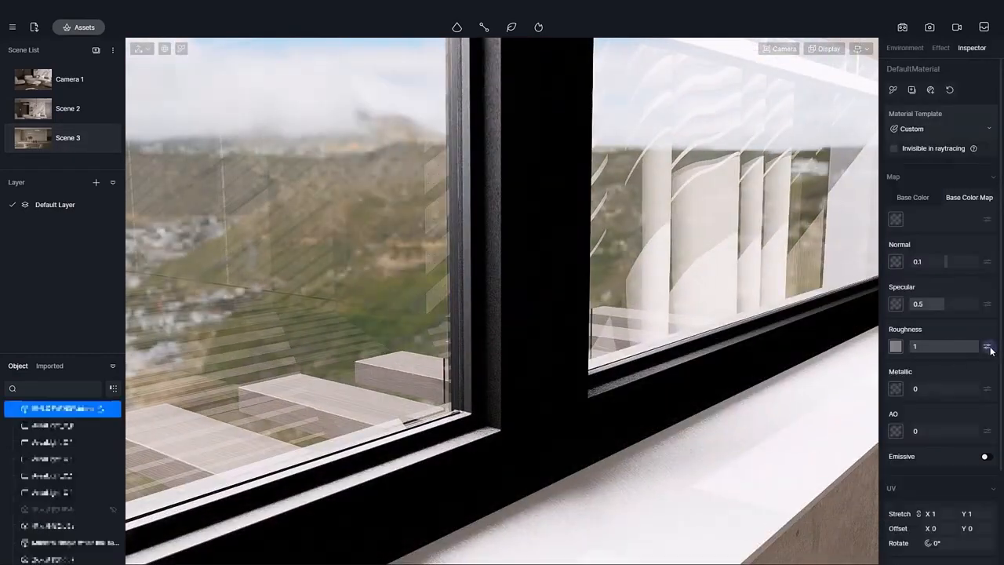
# - Refine the black window frame material with normal 0.2, roughness 0.89, and individual and triplanar UV for the roughness map
pyautogui.click(987, 346)
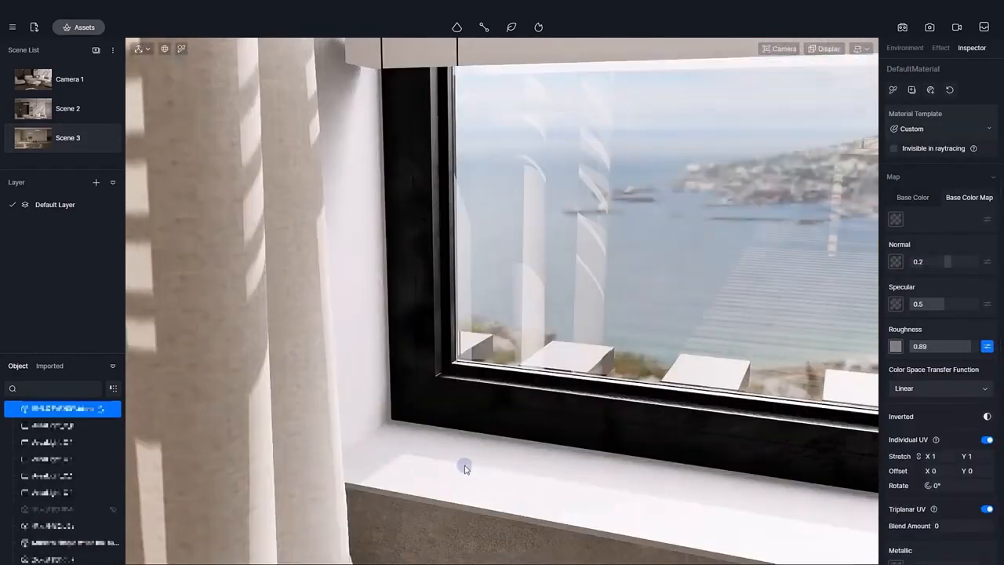
pyautogui.click(987, 346)
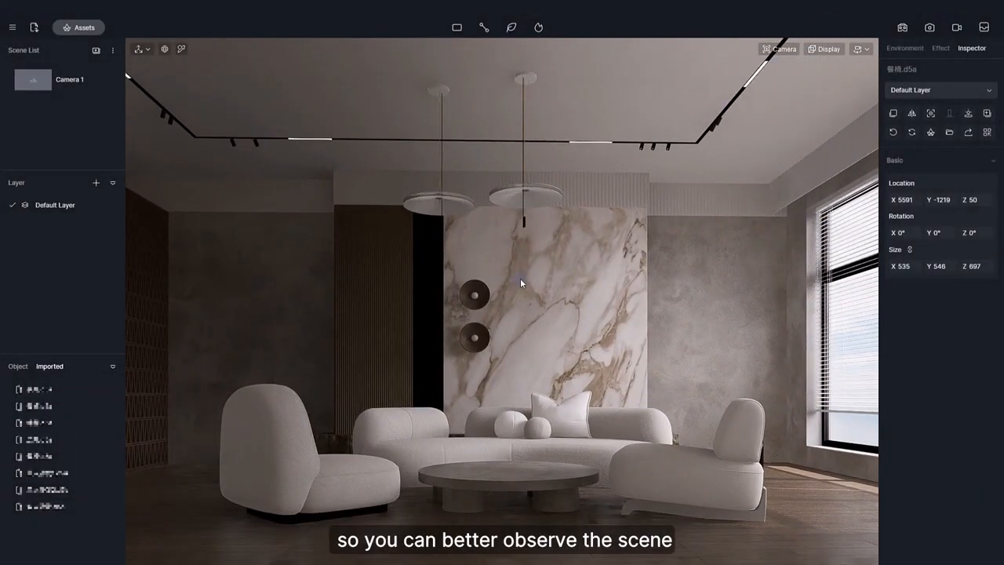
pyautogui.moveTo(561, 249); pyautogui.dragTo(555, 297, button='right')
pyautogui.press('a')
pyautogui.press('a')
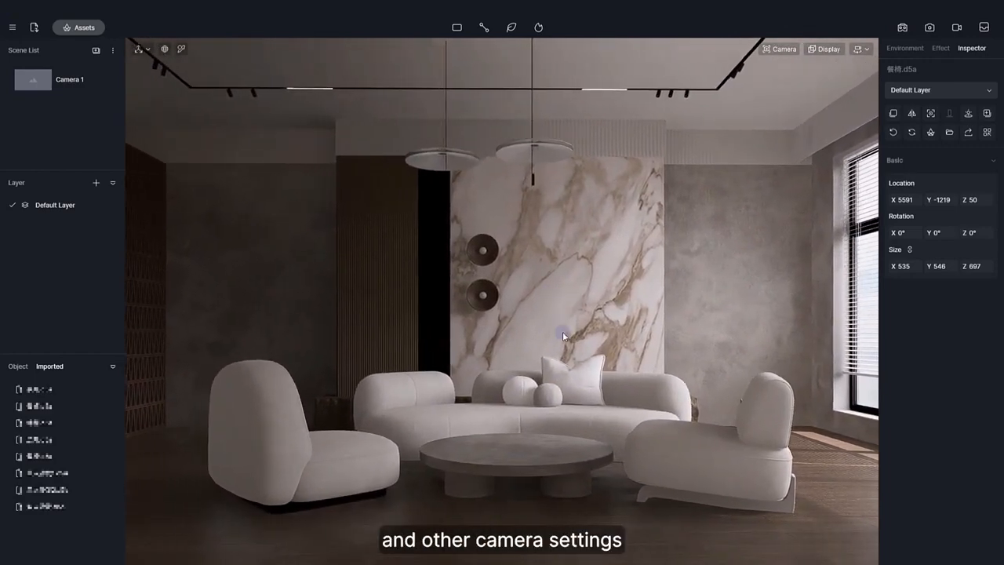
pyautogui.press('d')
pyautogui.moveTo(434, 223); pyautogui.dragTo(752, 367, button='right')
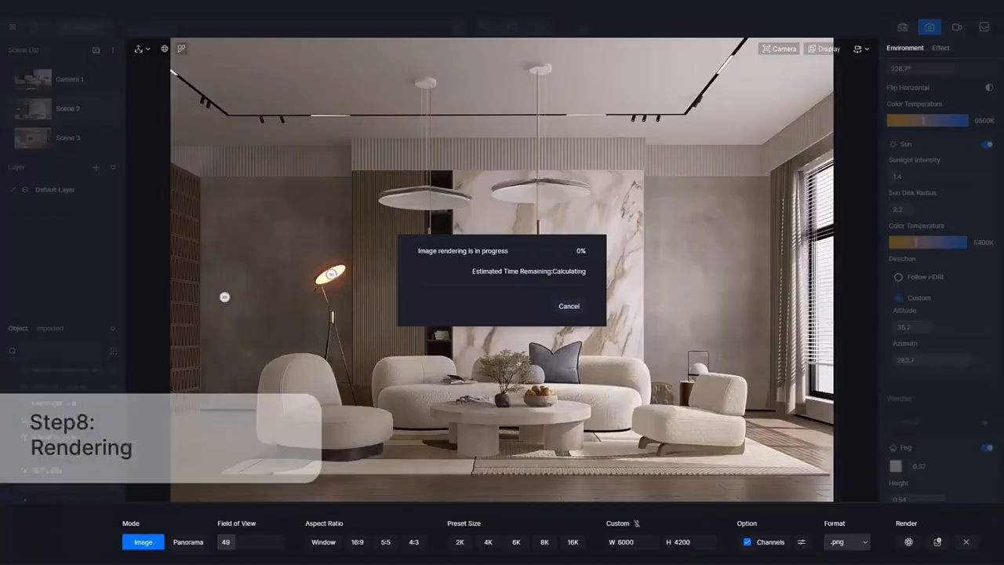